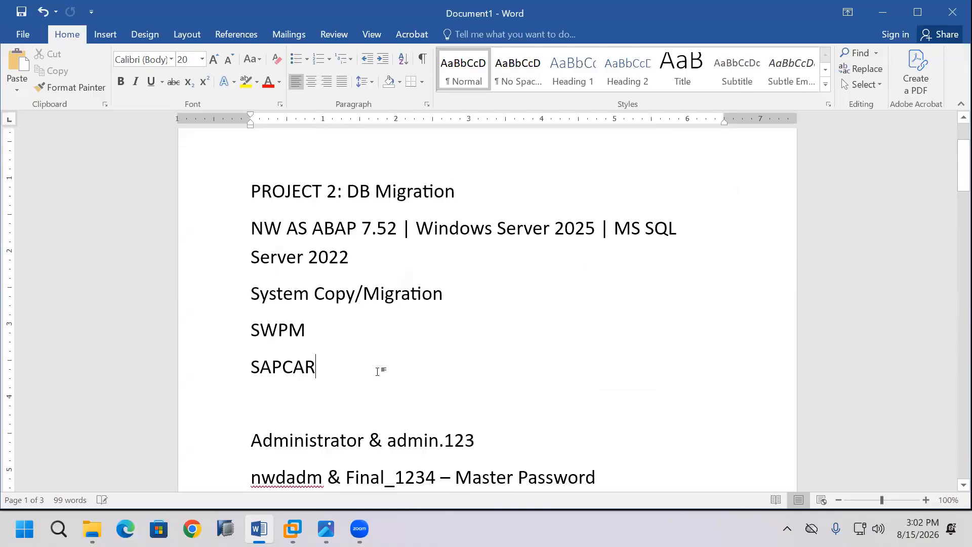
Add the line "Heterogeneous System Copy" below SAPCAR, leaving a blank line between them.
key("Return")
key("Return")
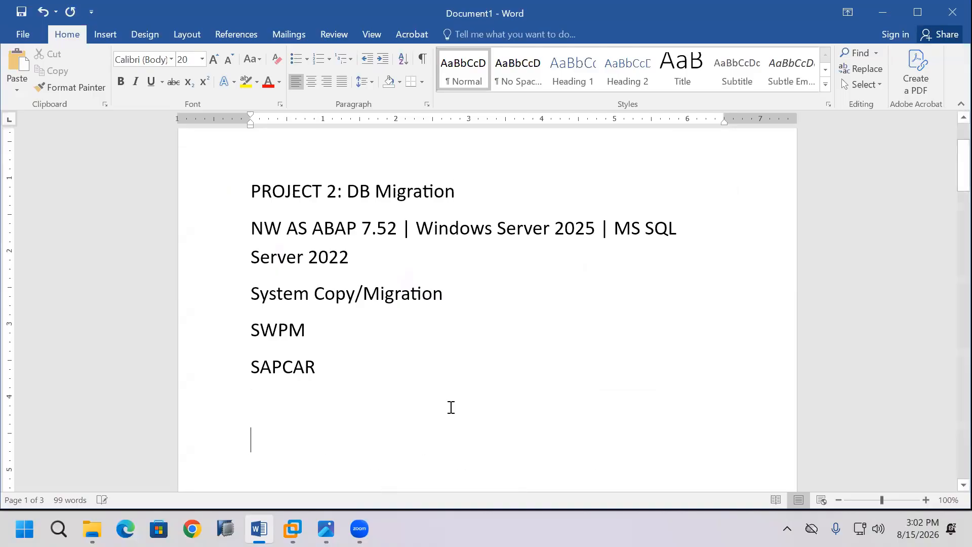
type("H")
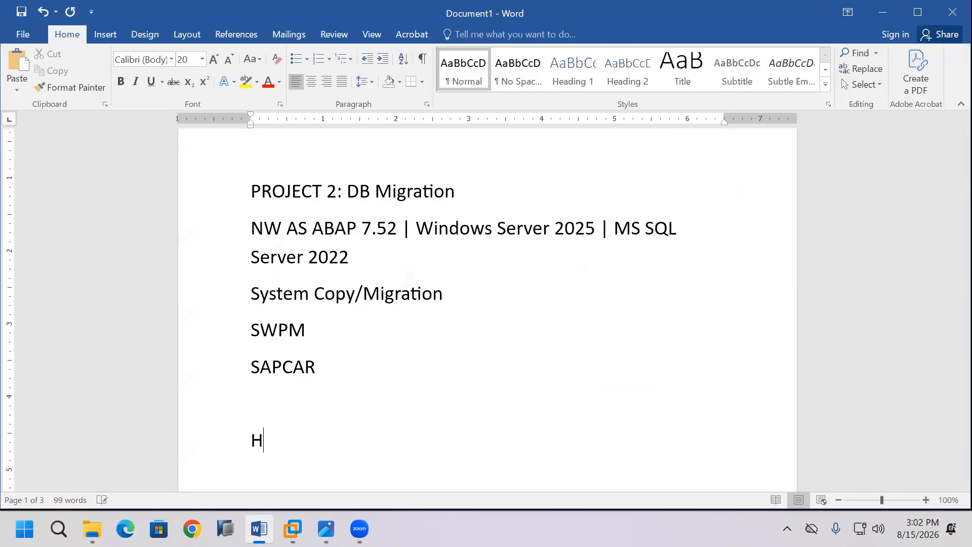
type("eterogeneous ")
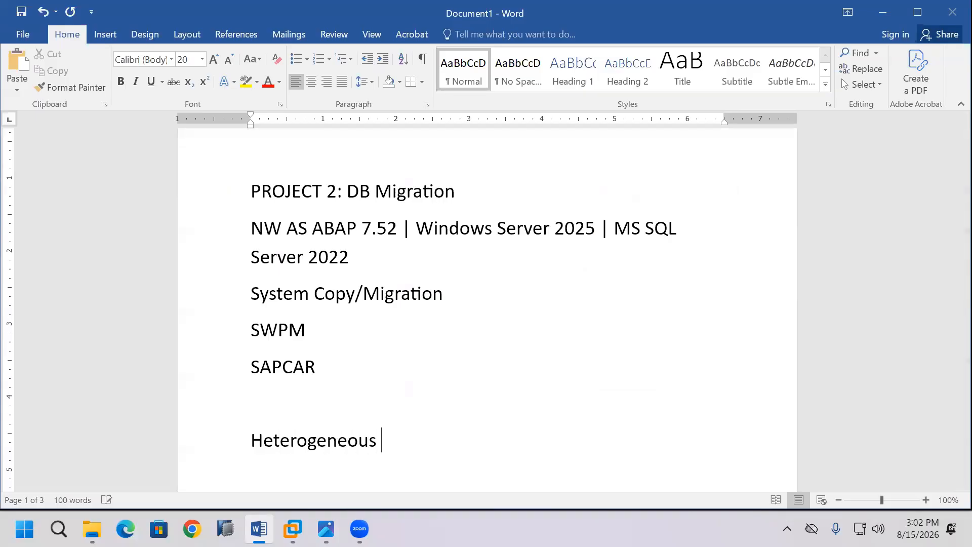
type("System Copy")
key("Return")
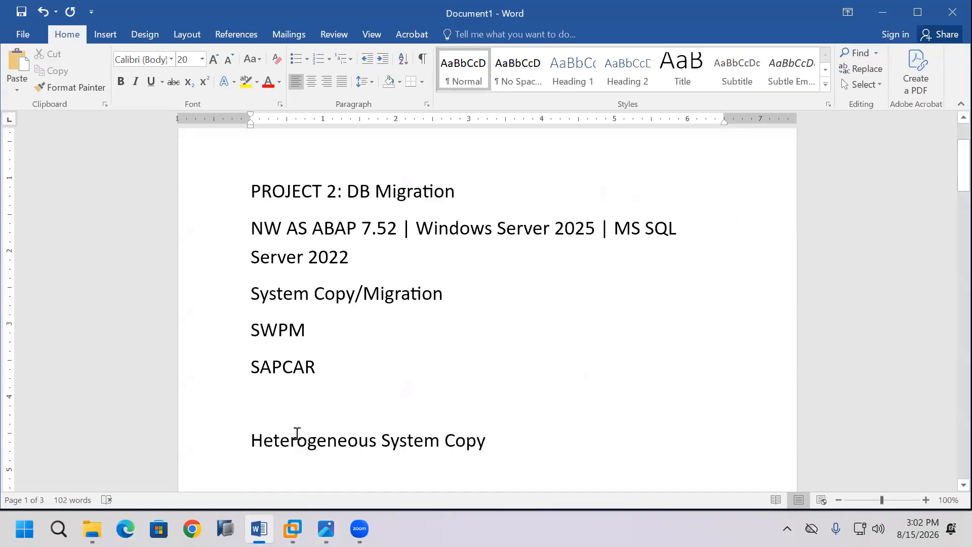
Append "– DB Migration" to the "Heterogeneous System Copy" line.
left_click_drag(252, 440, 486, 461)
left_click(519, 456)
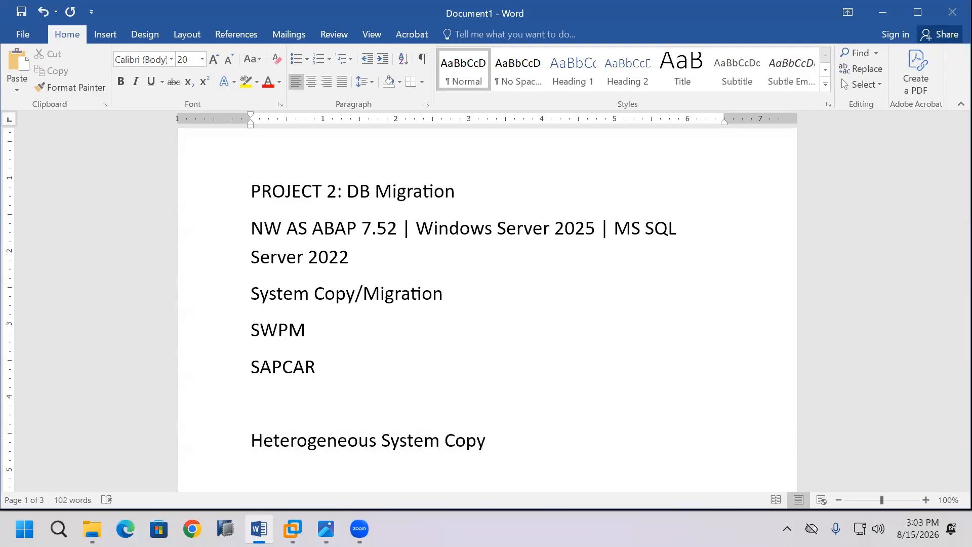
type("- ")
type("DB Migr")
type("ation")
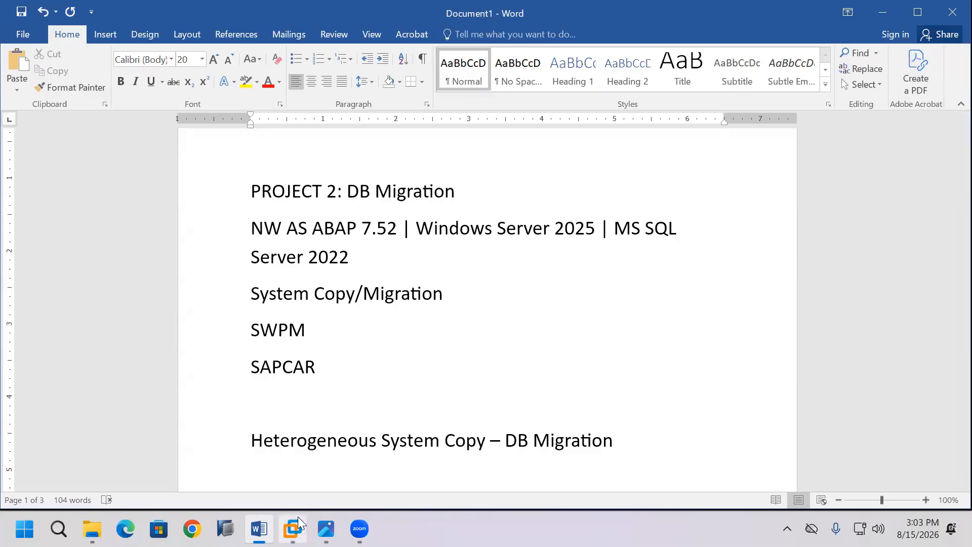
Minimize the document and view the Source_System and Target_System virtual machine desktops in VMware Workstation.
mouse_move(298, 516)
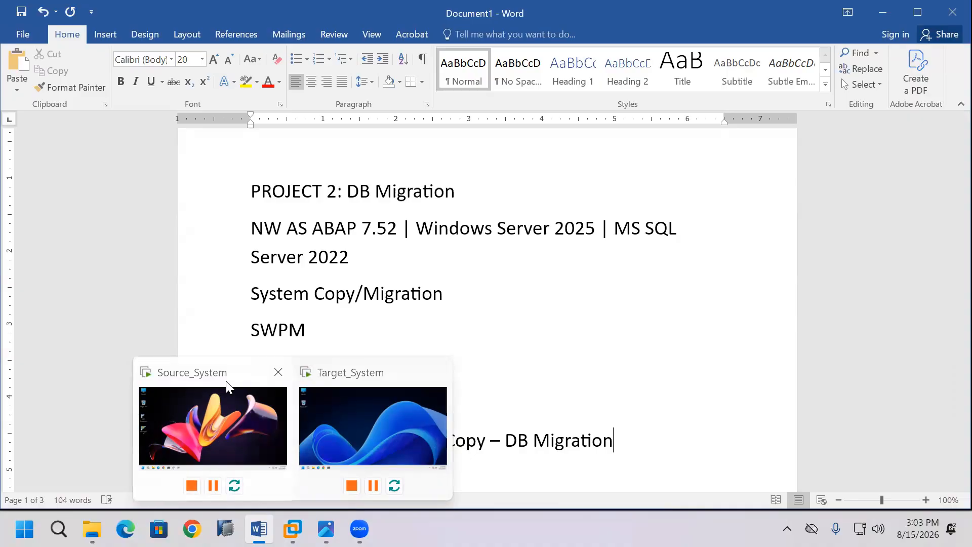
left_click(891, 19)
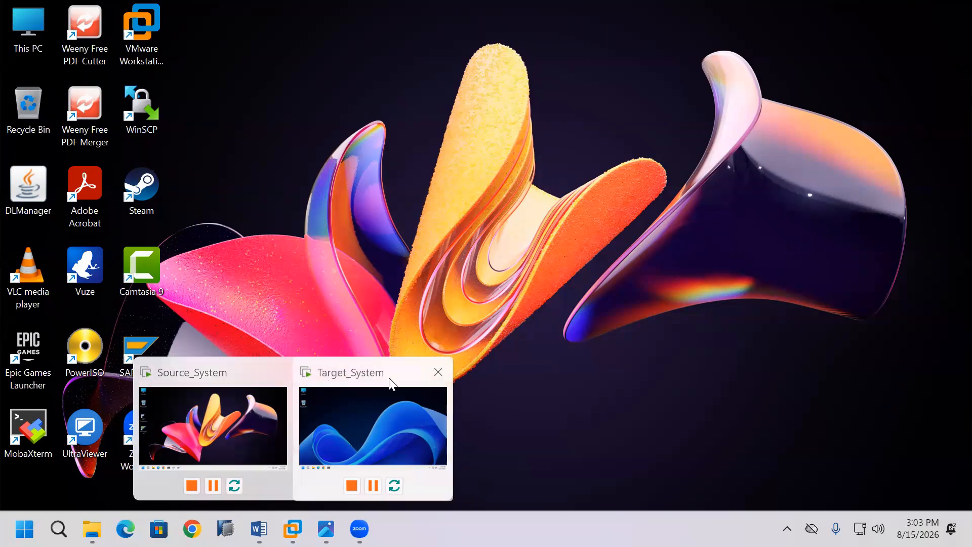
left_click(253, 386)
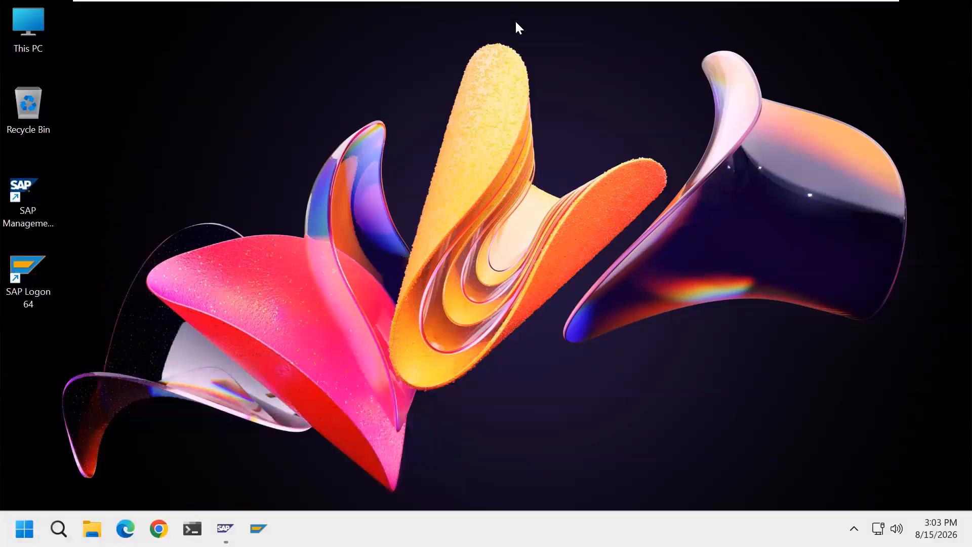
mouse_move(531, 3)
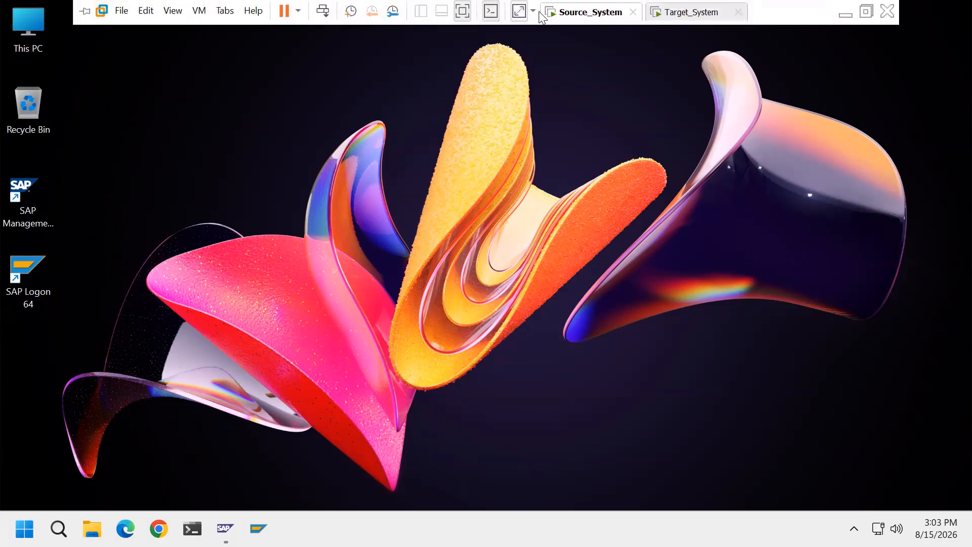
left_click(703, 21)
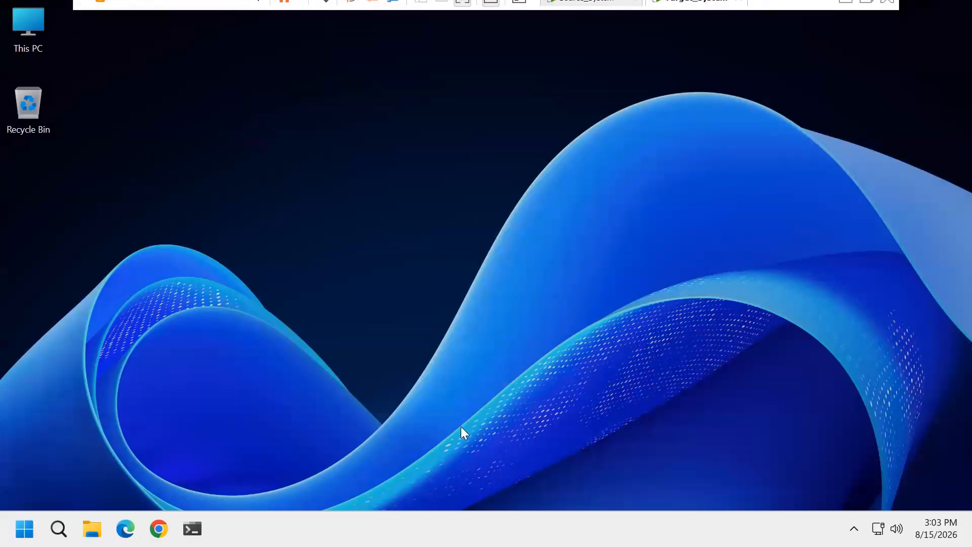
mouse_move(590, 2)
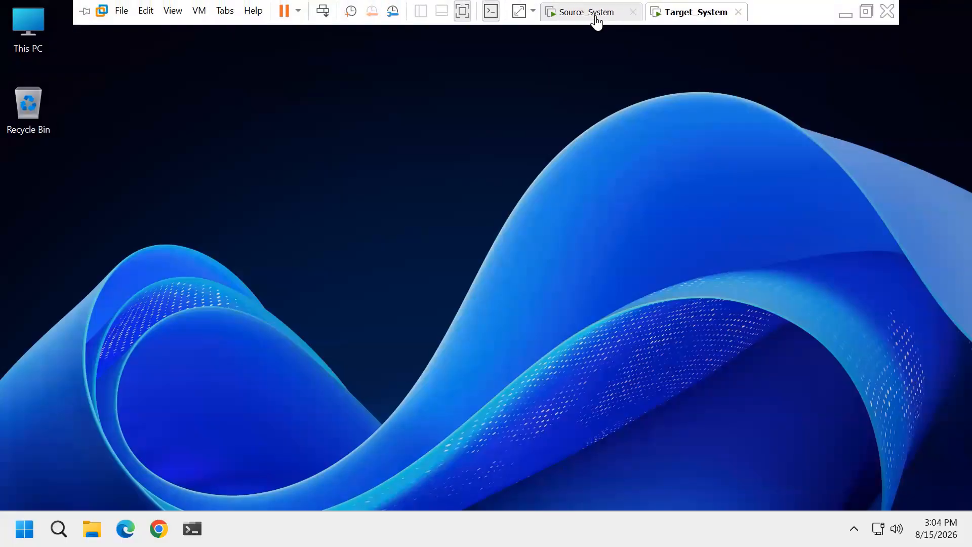
left_click(597, 22)
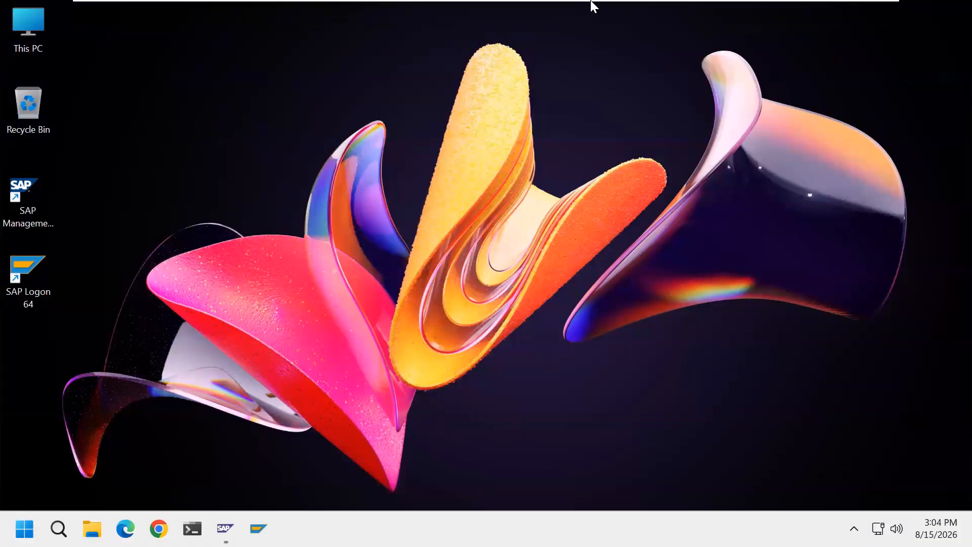
left_click(696, 13)
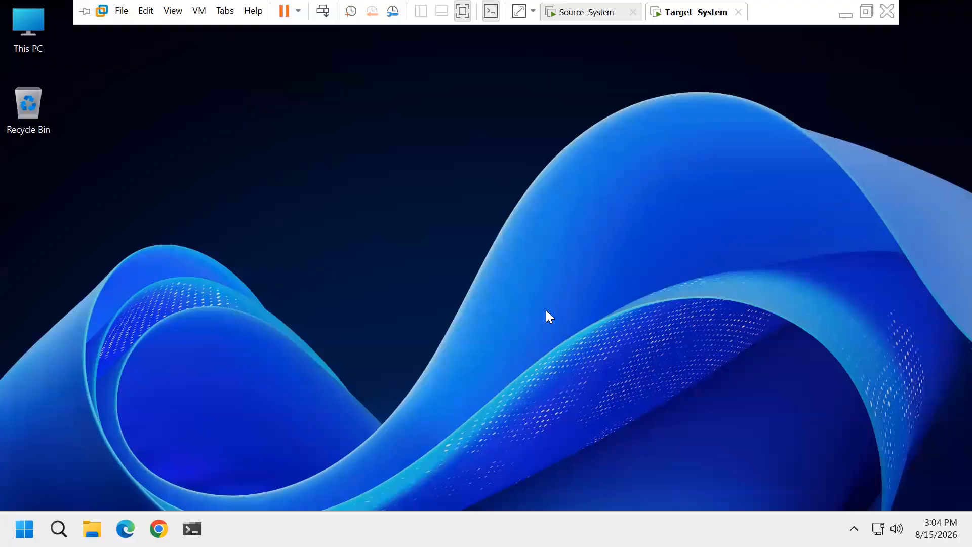
Return to Source_System and open the Development System's logon screen from SAP Logon in a maximized window.
left_click(598, 16)
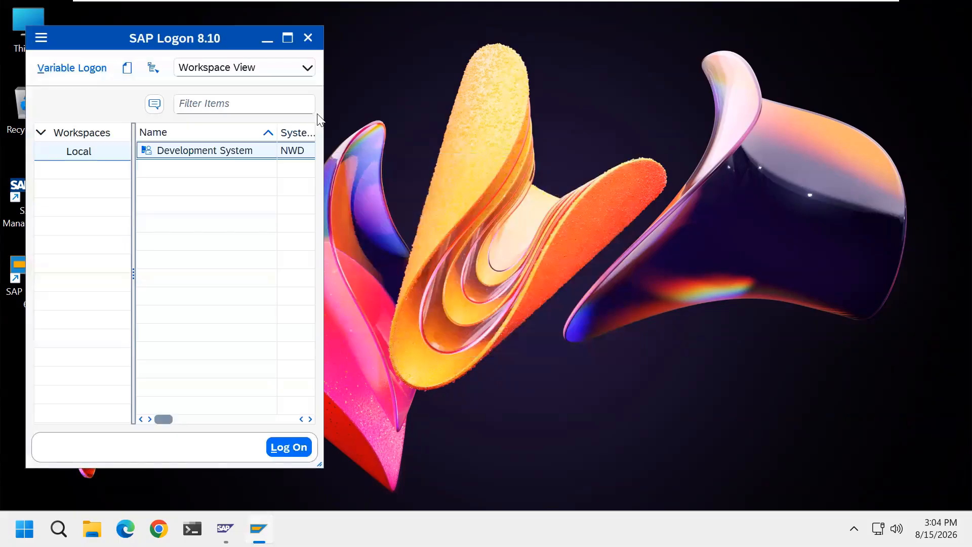
left_click(287, 39)
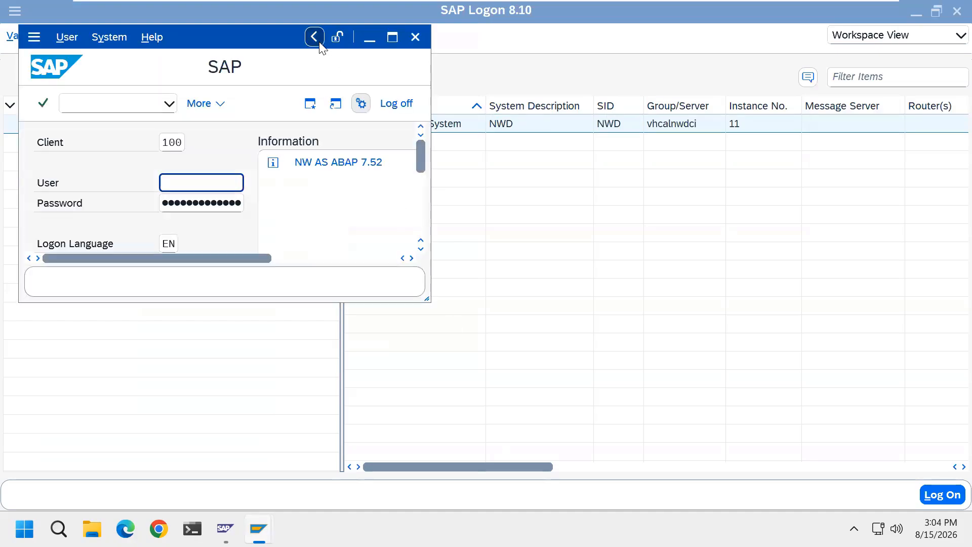
left_click(392, 37)
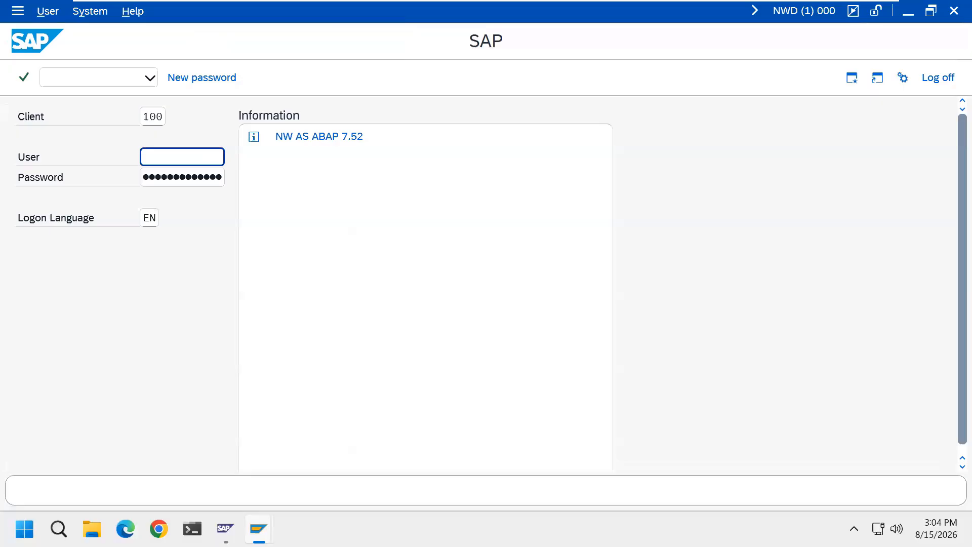
Log on to client 100 as user ADMIN_100 with the account password.
type("ADMIN_100")
key("Tab")
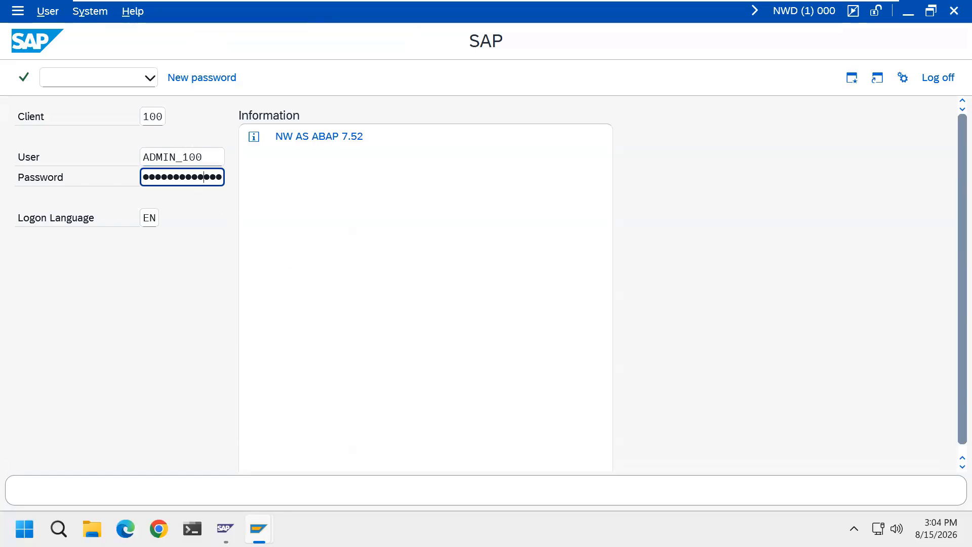
key("Return")
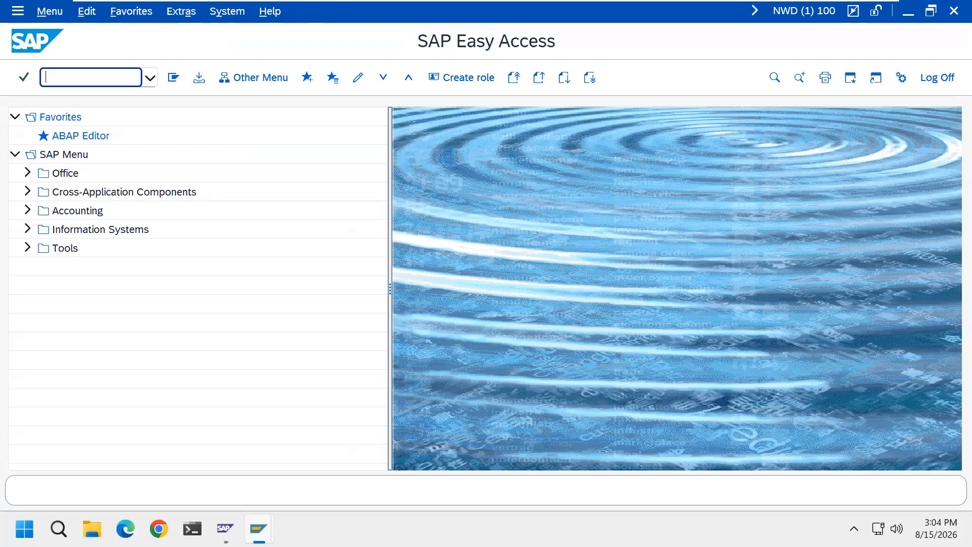
Open the system status and examine its SAP, host and database data and the kernel information.
left_click(227, 11)
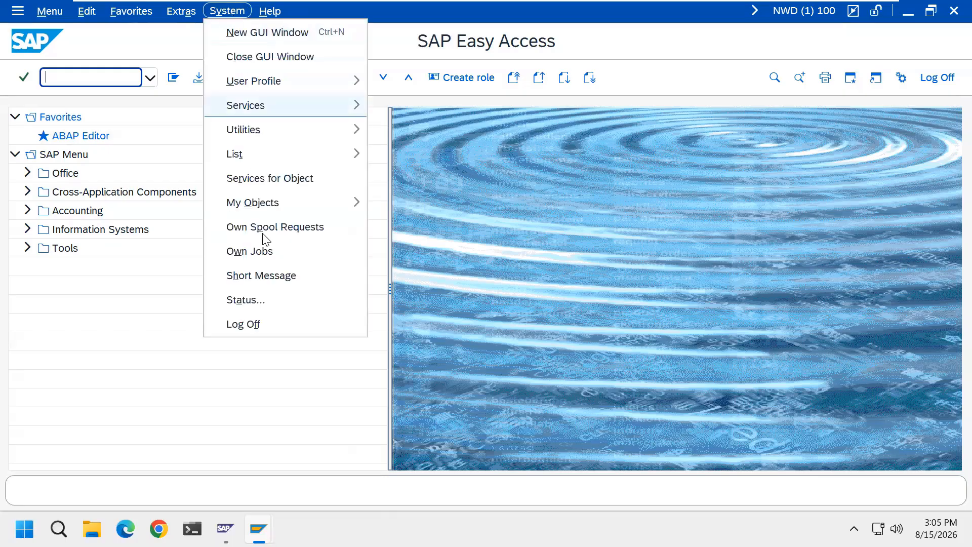
left_click(267, 300)
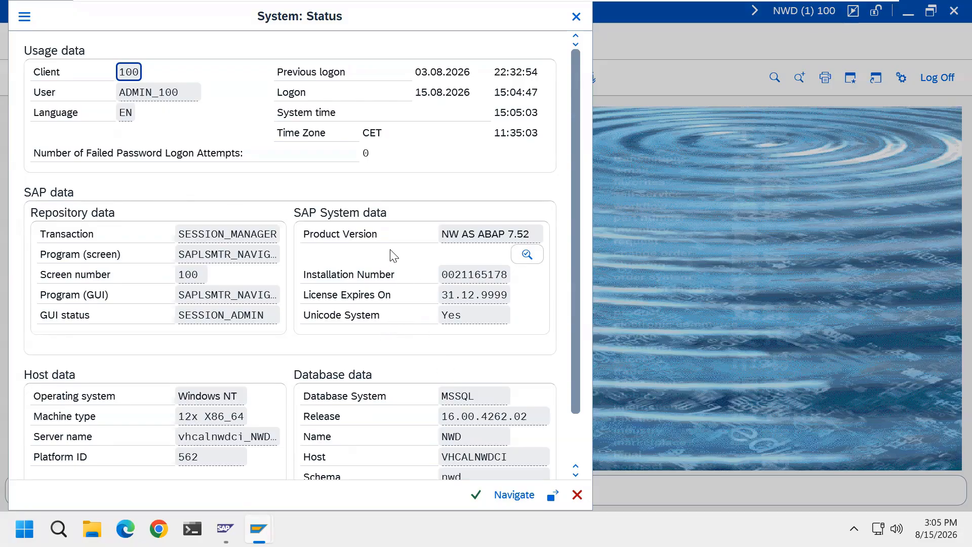
scroll(579, 406, "down", 3)
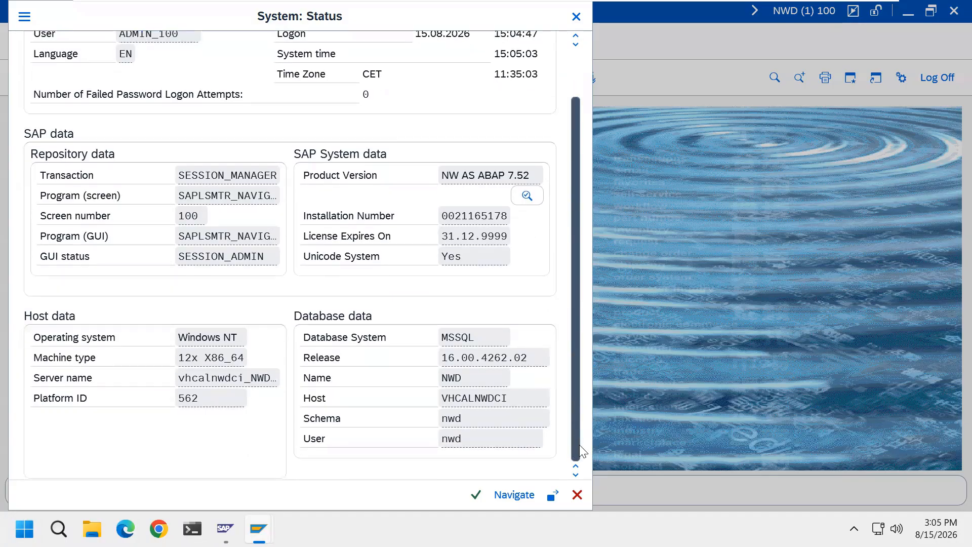
left_click(553, 499)
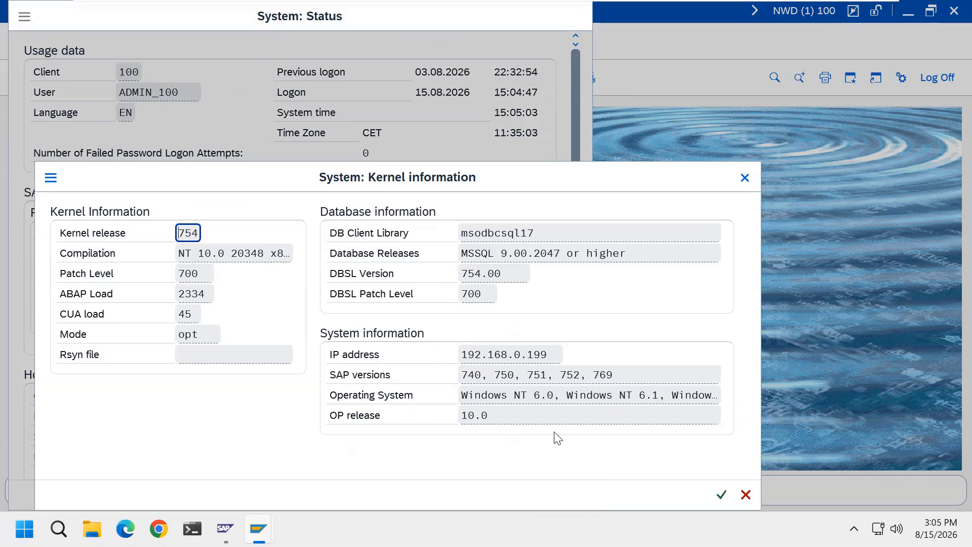
left_click(720, 496)
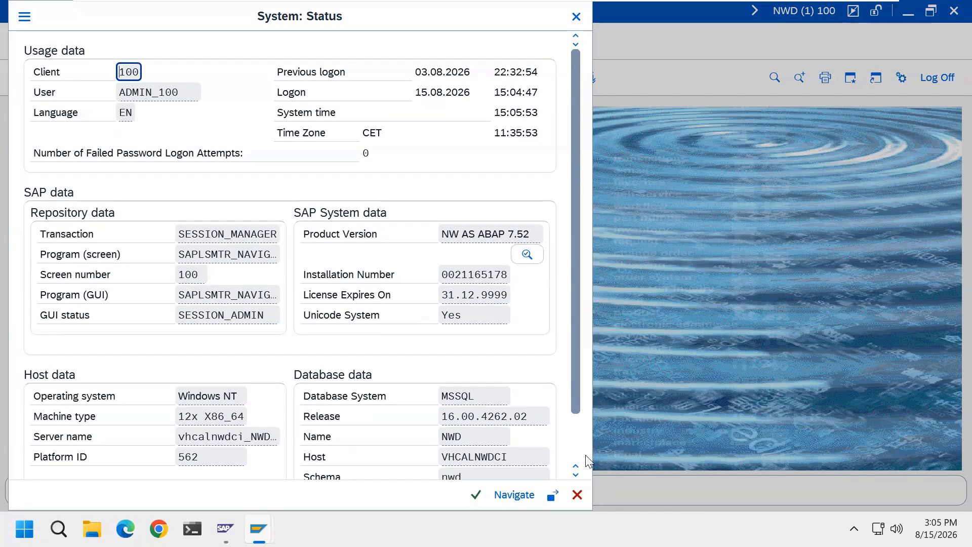
Review the installed software component versions and installed product versions, and close the system status.
left_click(527, 254)
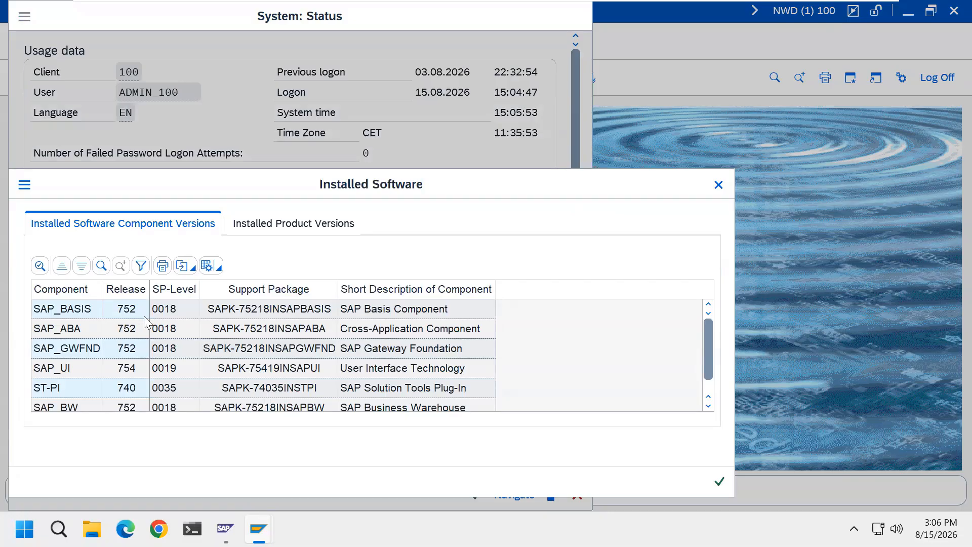
left_click(85, 316)
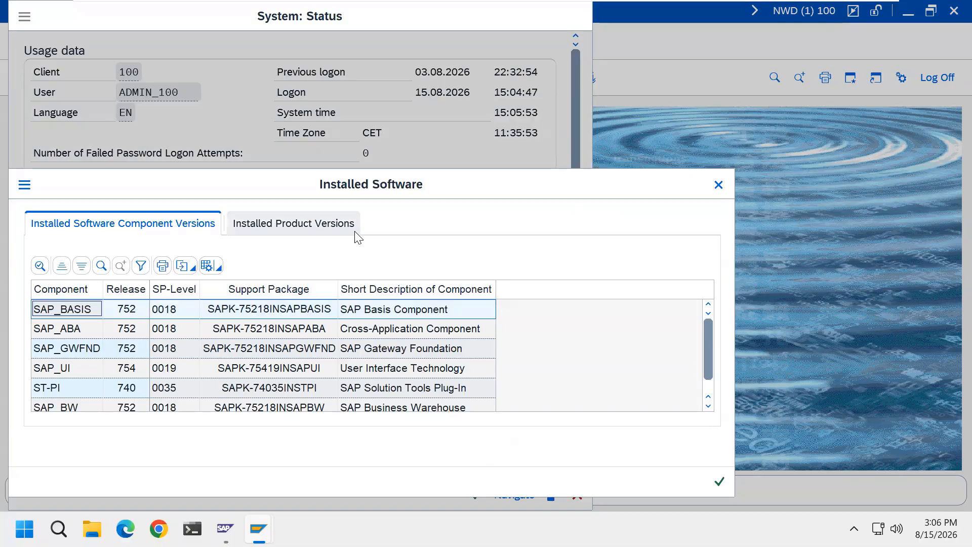
left_click(338, 230)
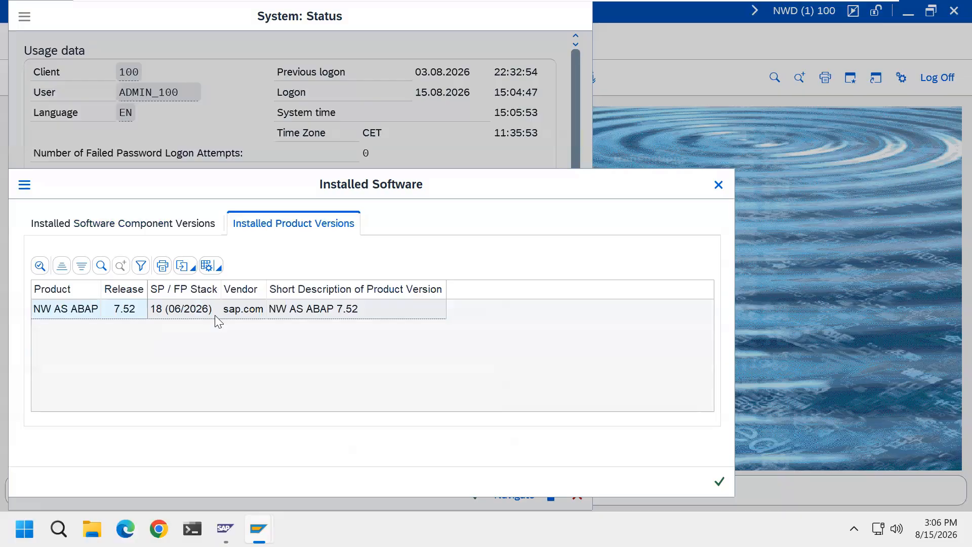
left_click(719, 482)
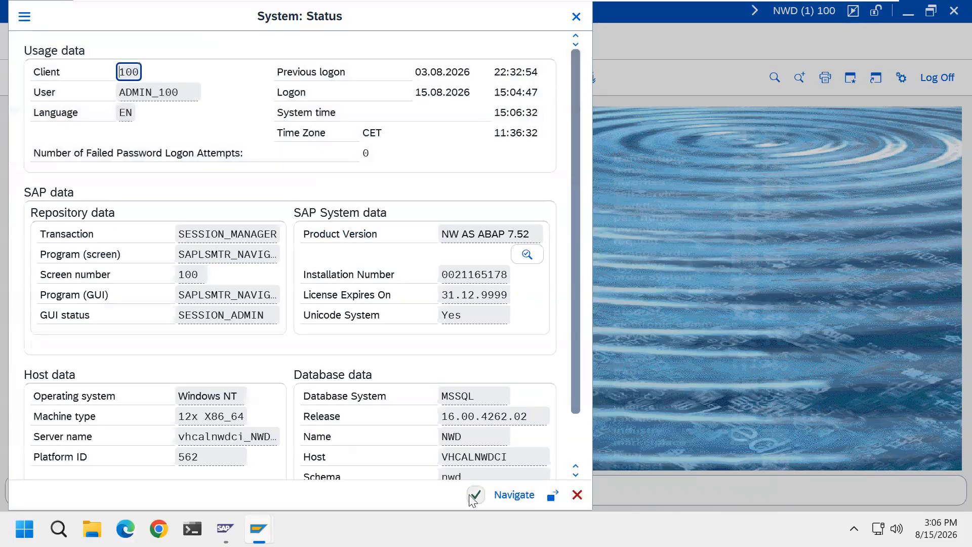
left_click(475, 495)
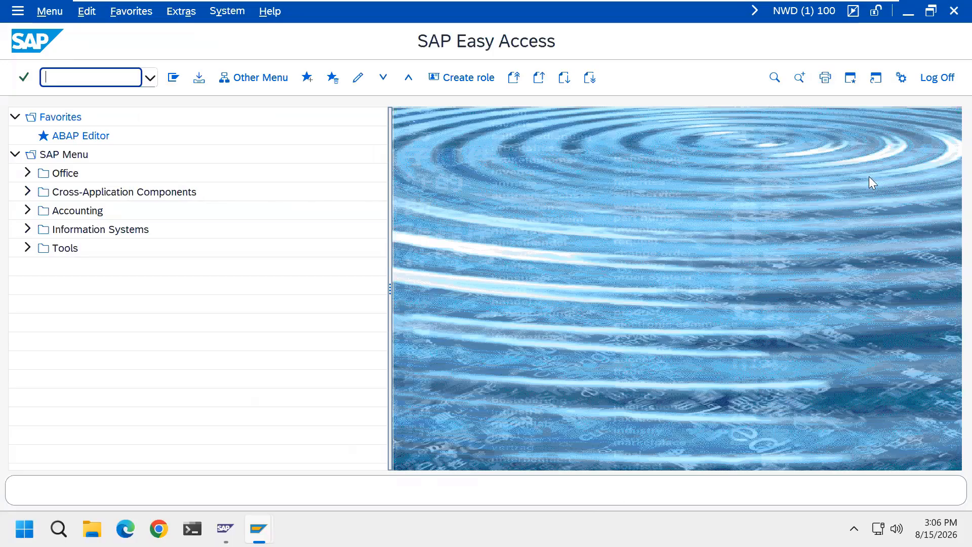
Log off from the SAP system and close SAP Logon.
left_click(936, 78)
left_click(208, 327)
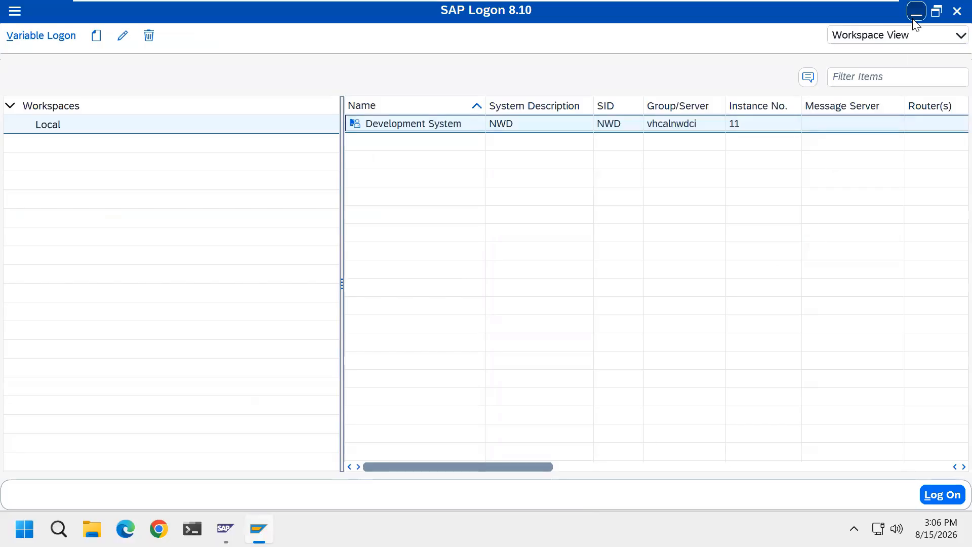
left_click(956, 11)
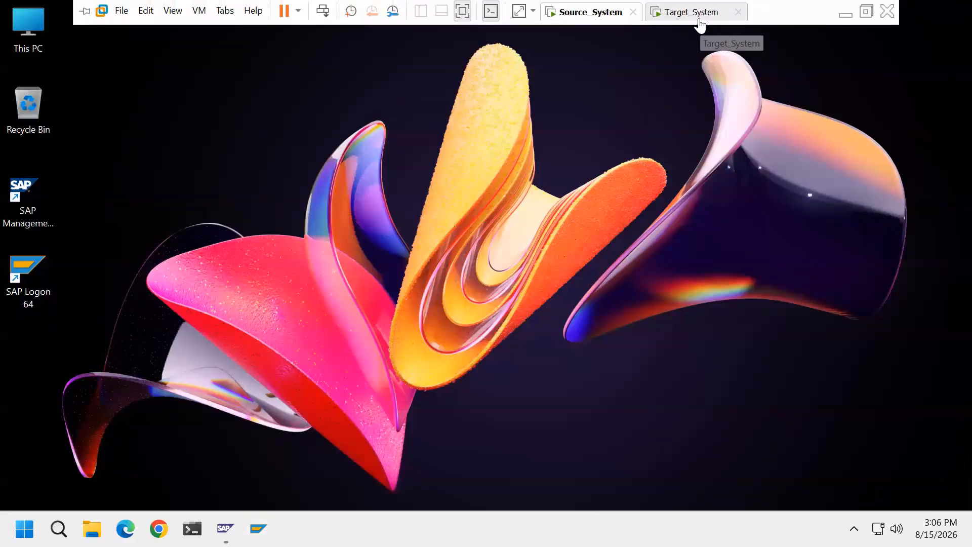
View the Target_System desktop, minimize the virtual machine window and switch to the image viewer on the host.
left_click(707, 13)
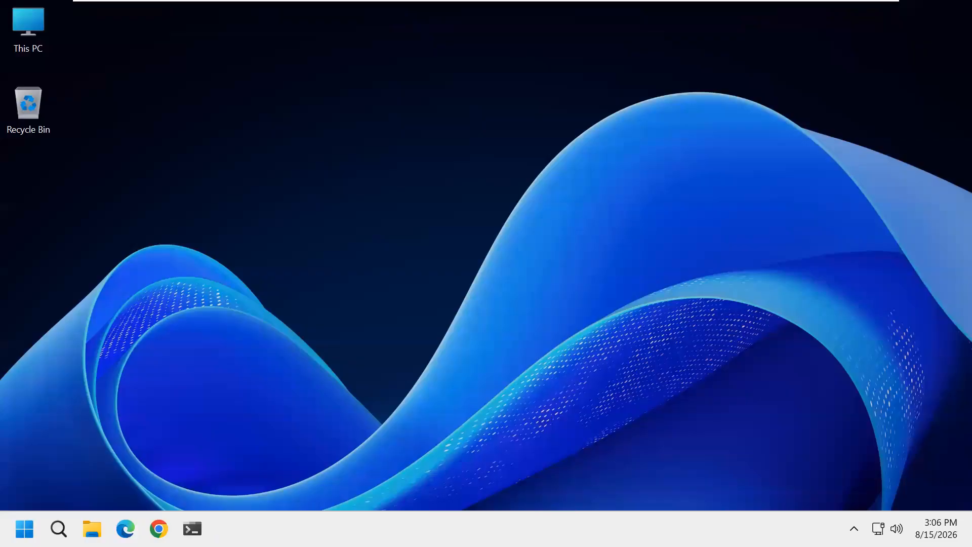
mouse_move(813, 1)
left_click(845, 11)
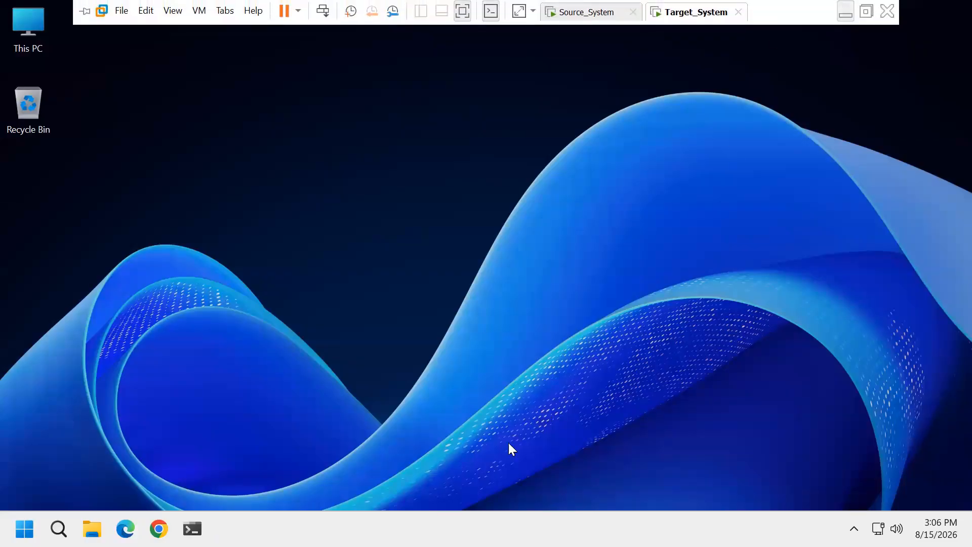
left_click(326, 529)
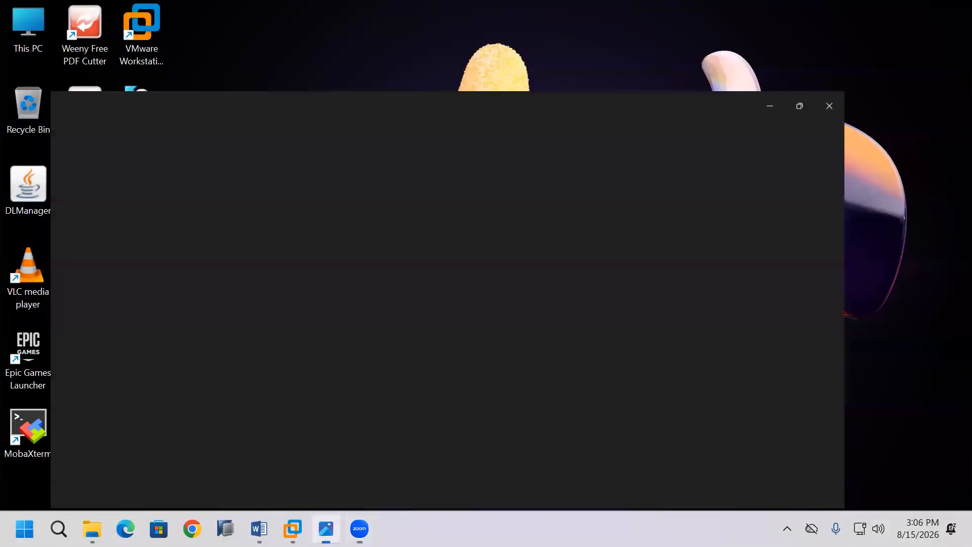
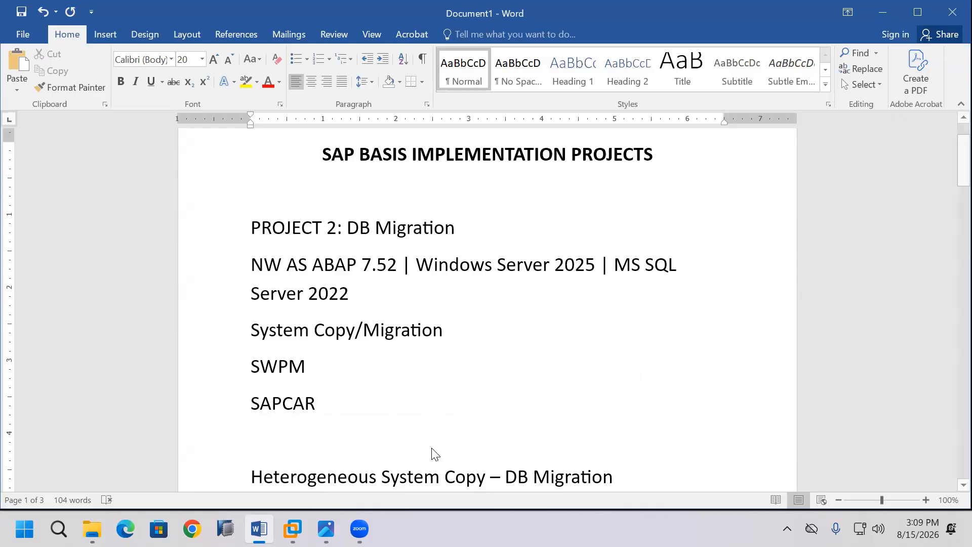
Review the SWPM and SAPCAR tool entries in the project notes in Word.
left_click_drag(251, 366, 305, 369)
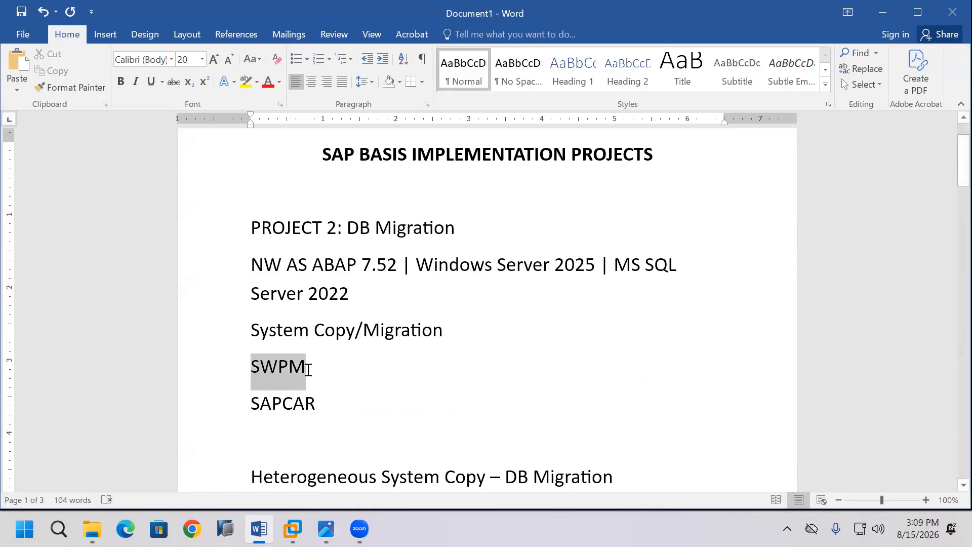
left_click_drag(251, 405, 316, 407)
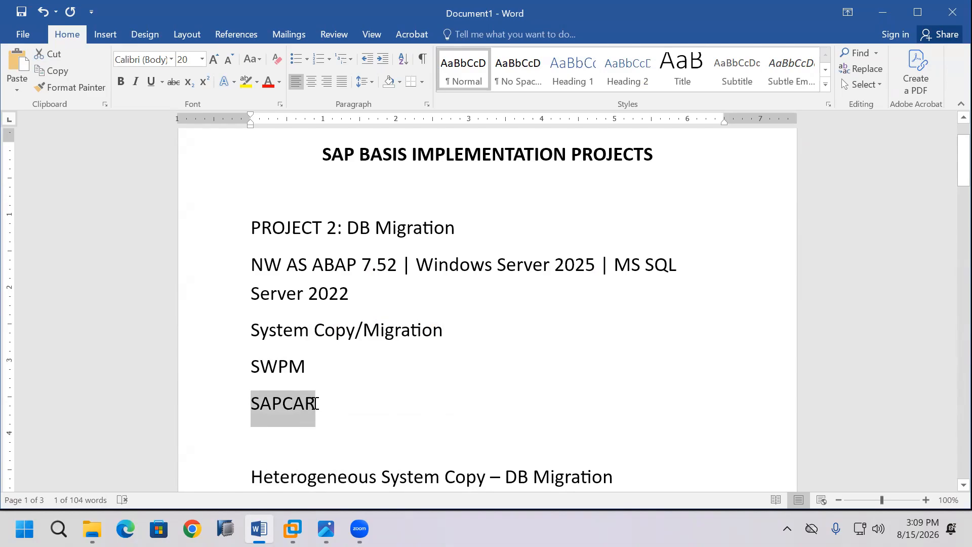
left_click(402, 433)
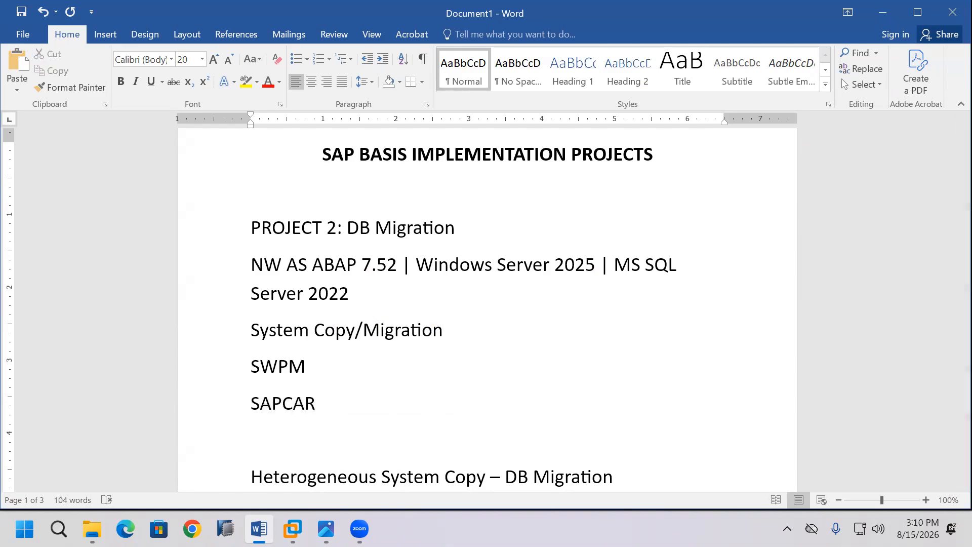
left_click_drag(250, 366, 305, 366)
left_click(404, 422)
scroll(406, 423, "down", 1)
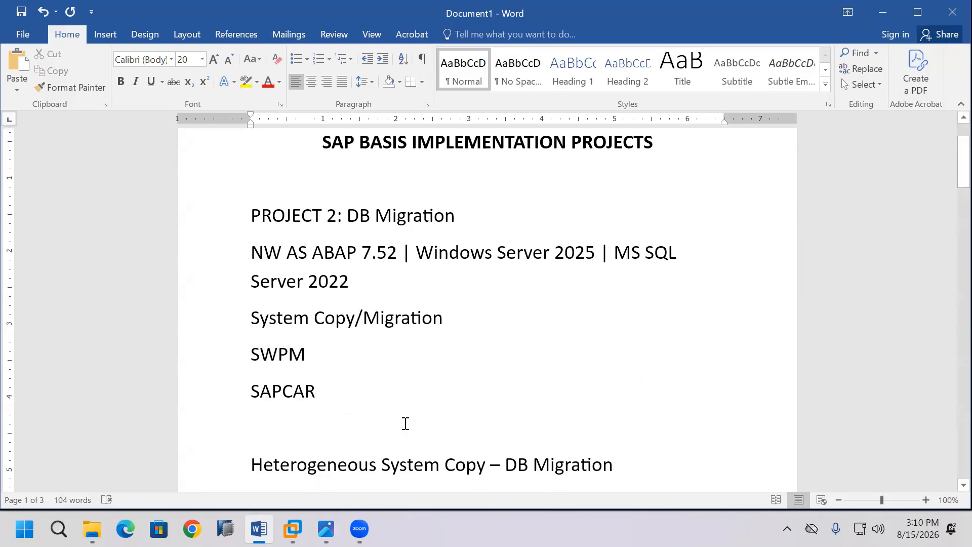
Review the Windows administrator and SAP administrator account lines in the notes, together with the SWPM entry.
scroll(405, 424, "down", 4)
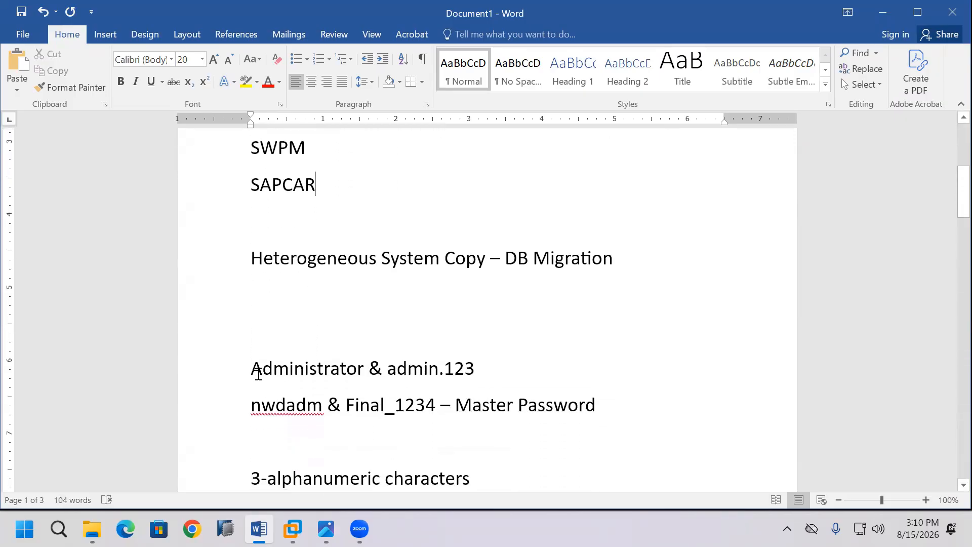
left_click_drag(251, 369, 474, 370)
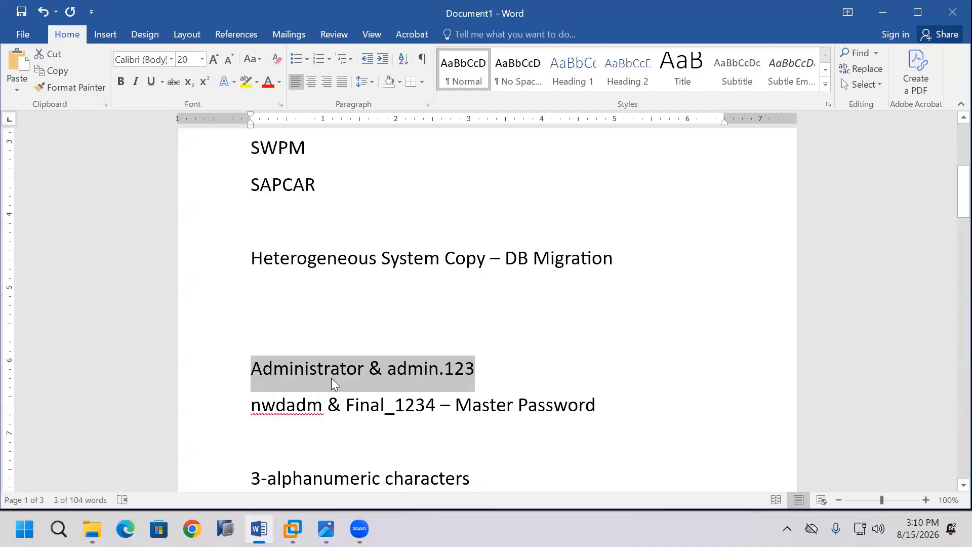
left_click_drag(252, 405, 596, 411)
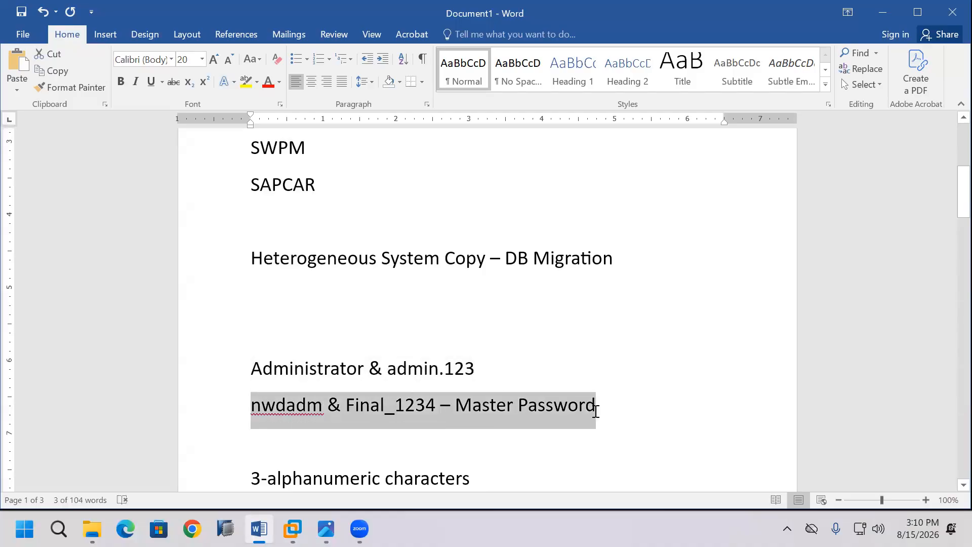
left_click(633, 454)
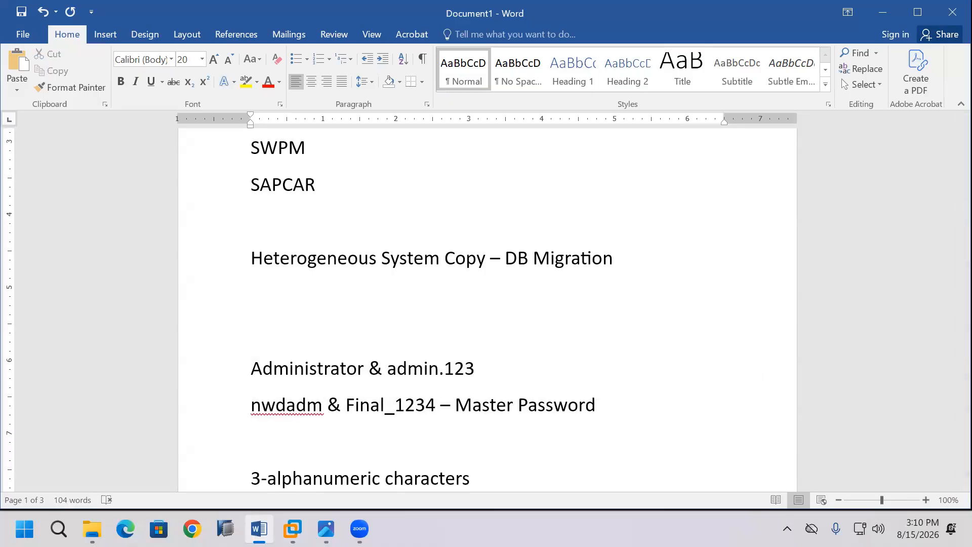
scroll(585, 321, "up", 1)
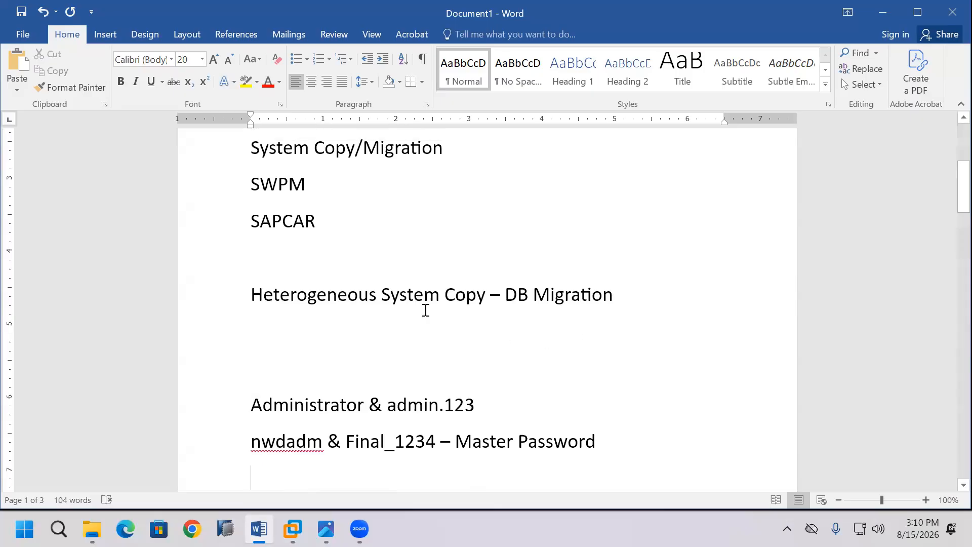
left_click_drag(250, 183, 307, 183)
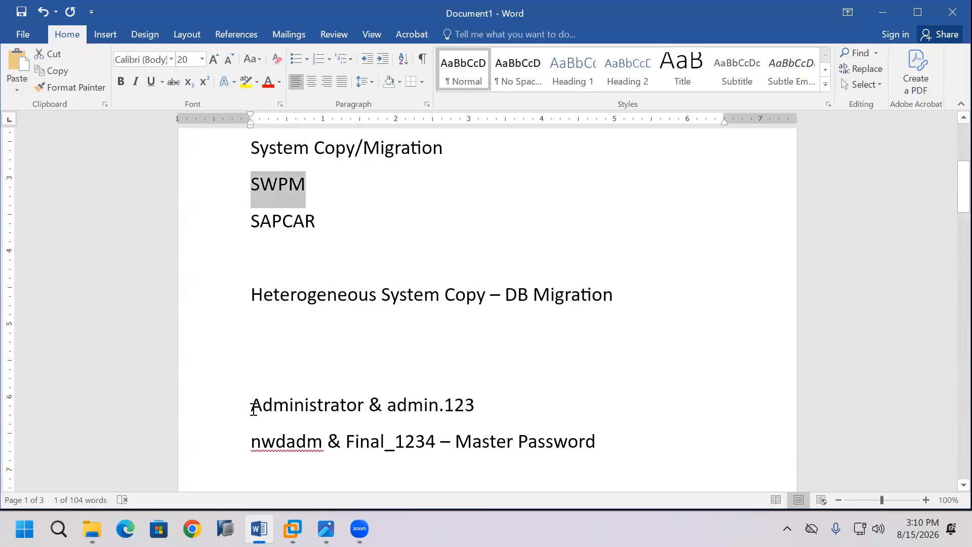
left_click_drag(252, 405, 478, 408)
left_click(661, 445)
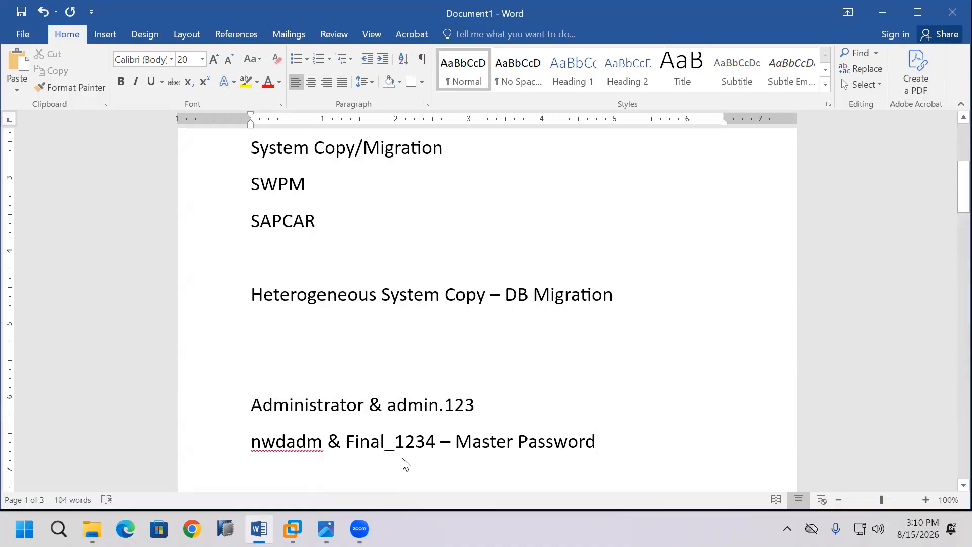
Switch to the Source_System virtual machine and check which Windows account is signed in.
left_click(294, 529)
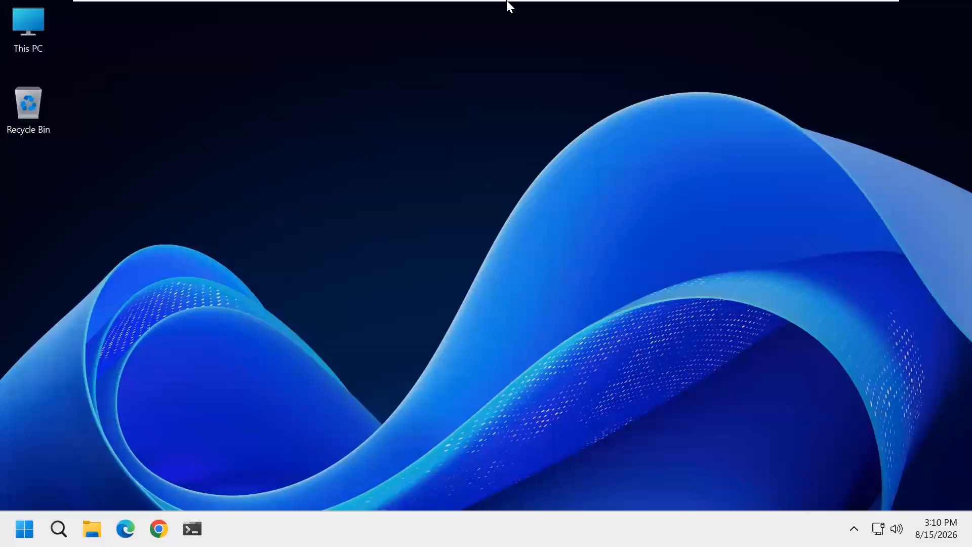
left_click(577, 15)
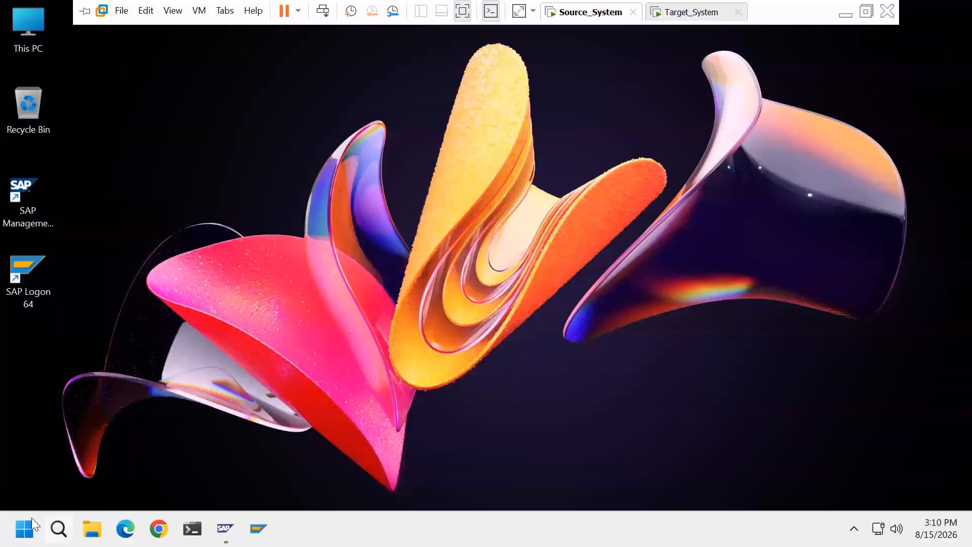
left_click(24, 529)
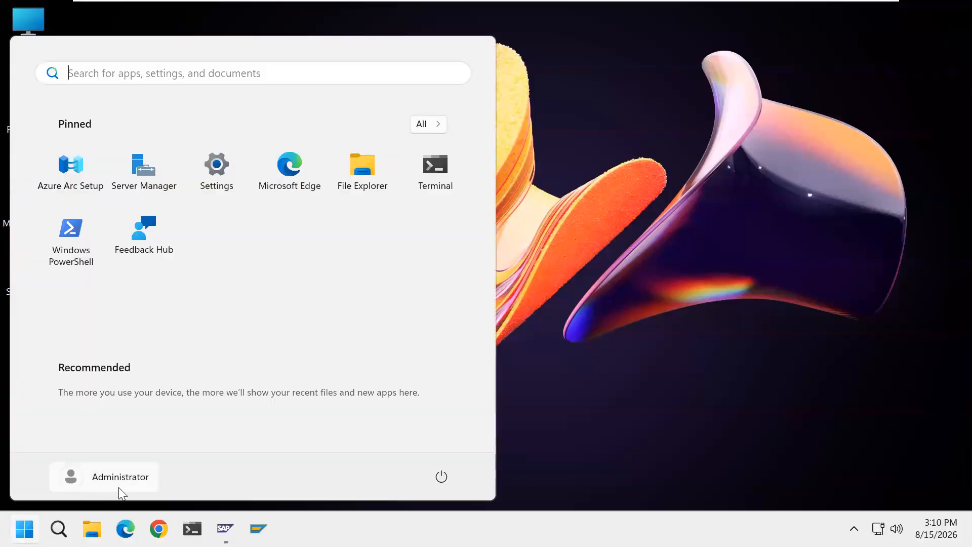
left_click(582, 479)
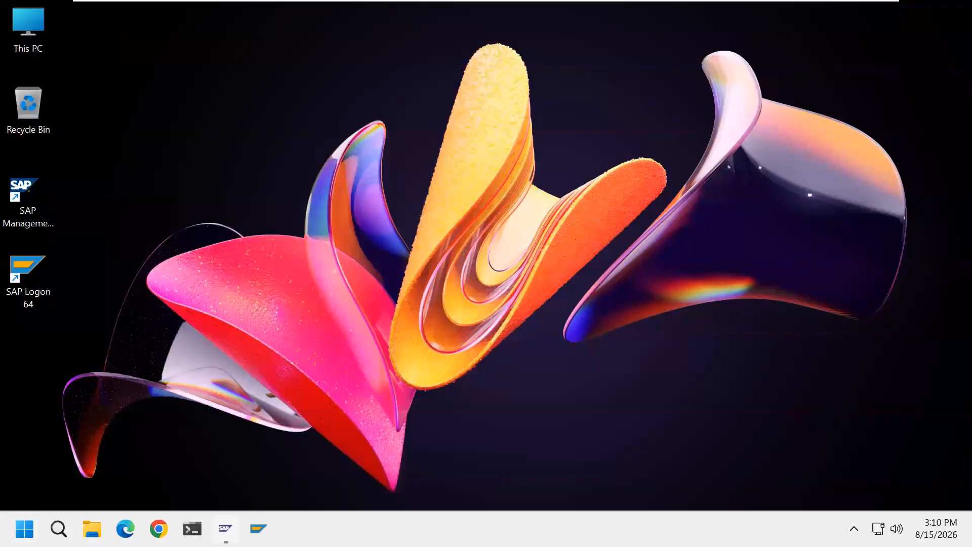
left_click(225, 528)
left_click(225, 528)
left_click(225, 529)
left_click(225, 528)
key("super")
key("super")
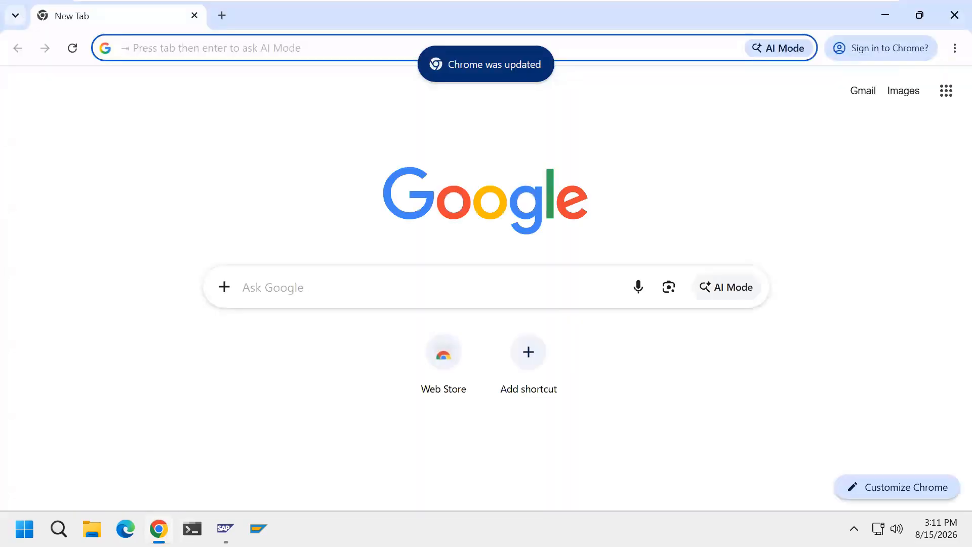
type("htt")
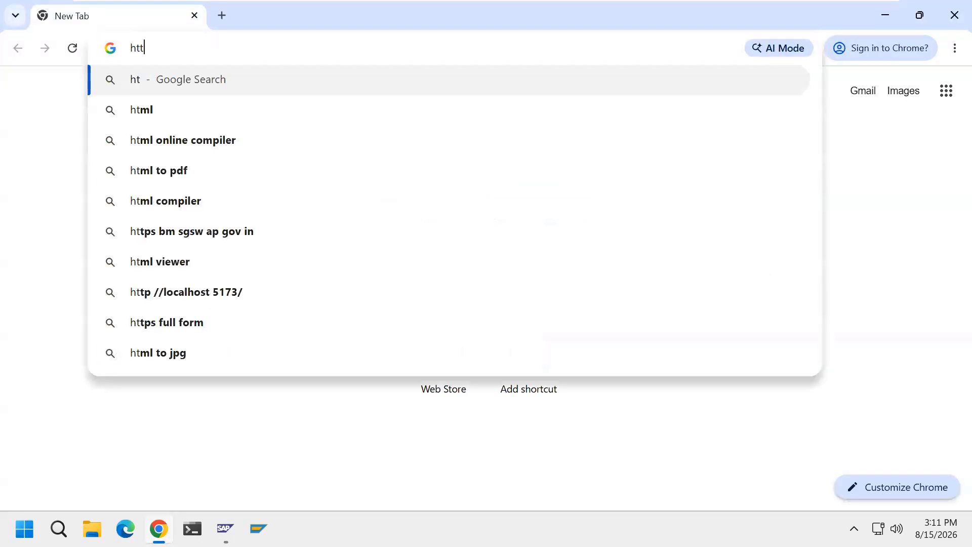
type("ps:/")
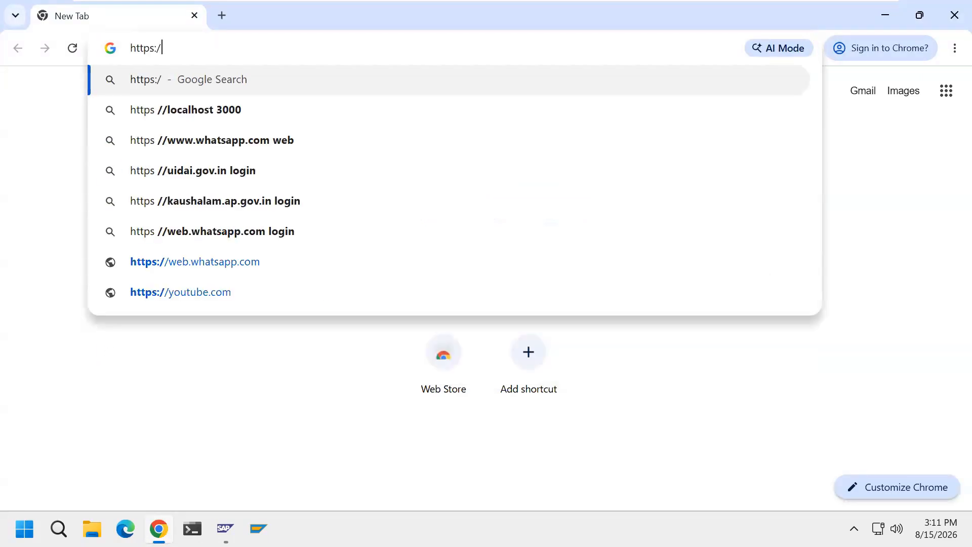
type("/suppo")
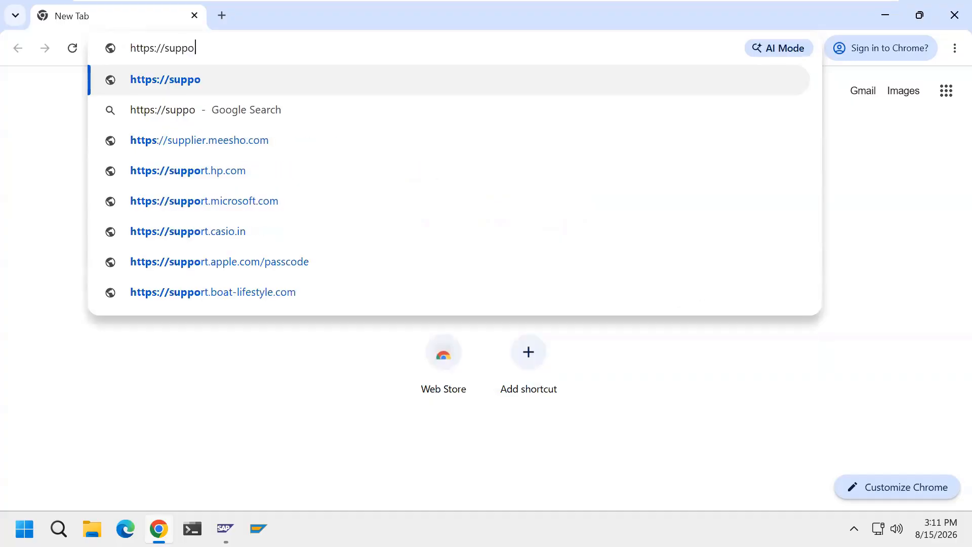
type("rt.sap.c")
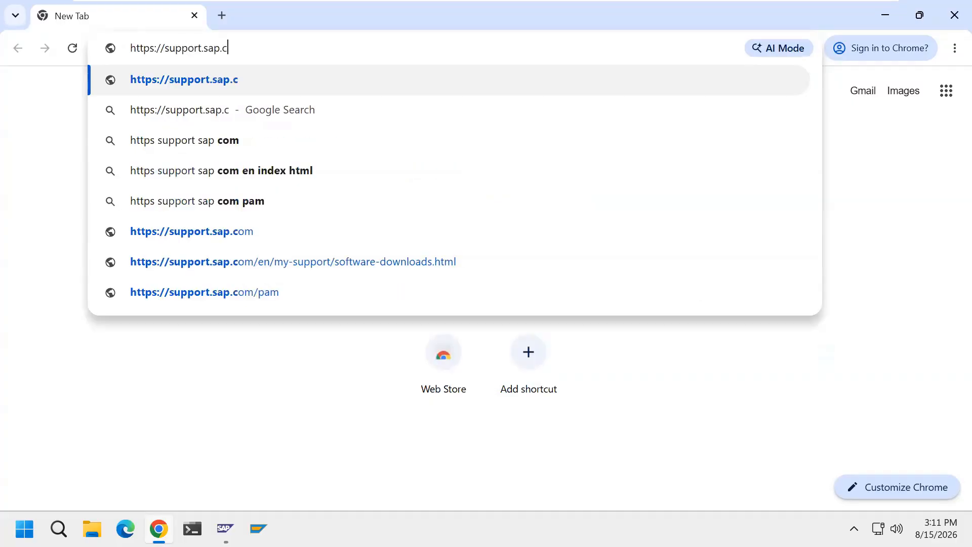
type("om/slt")
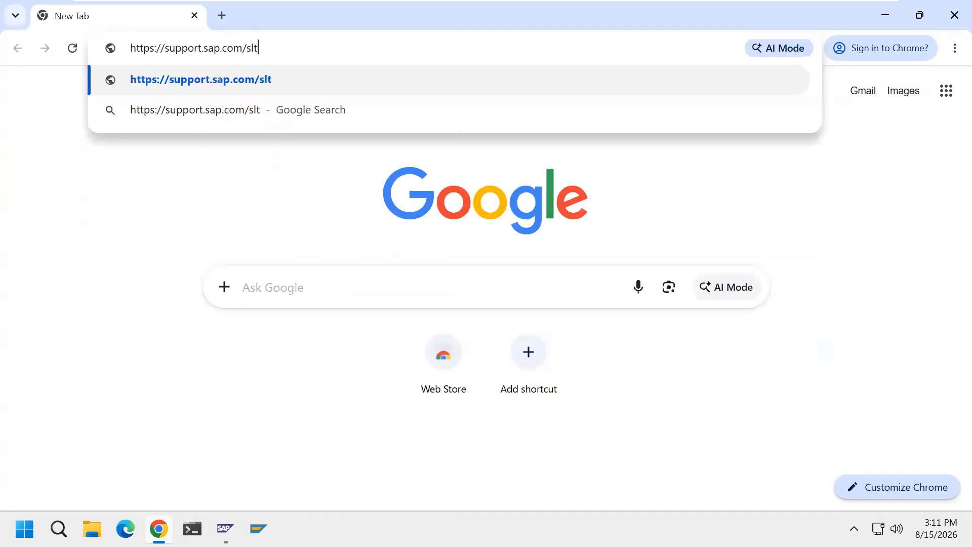
type("oolset")
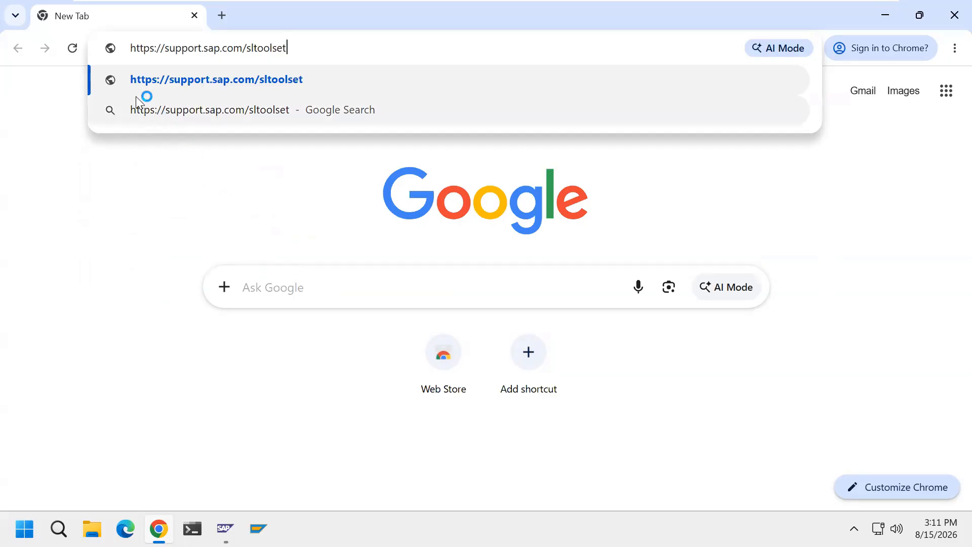
left_click(291, 83)
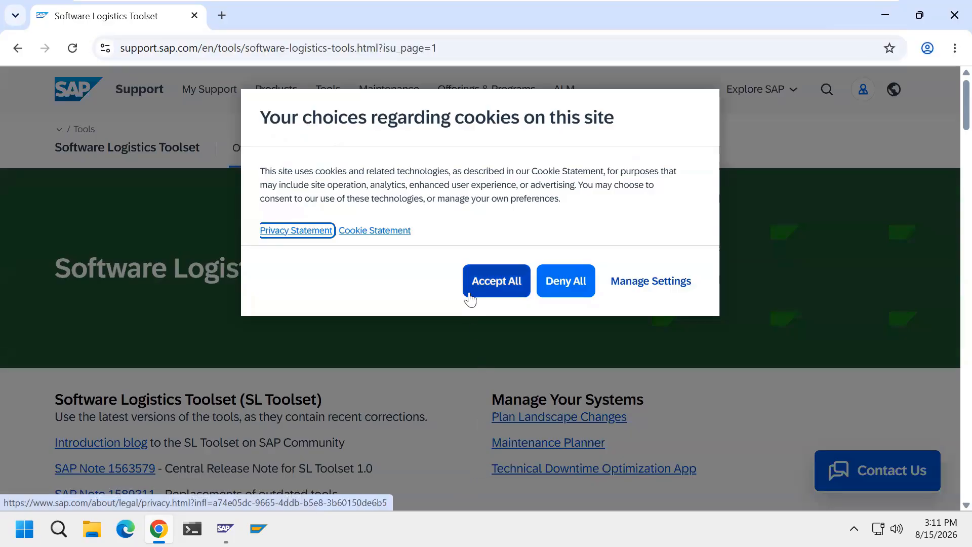
left_click(519, 297)
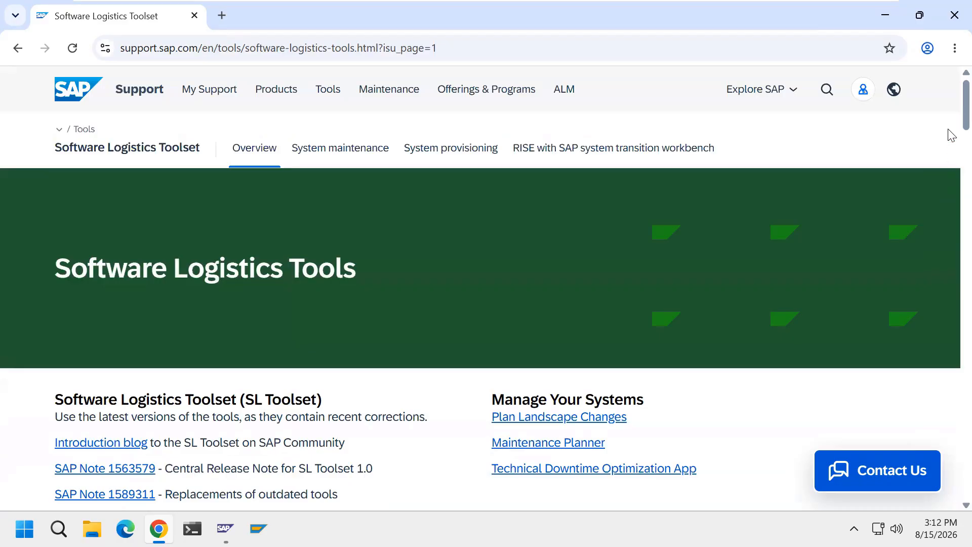
Open the Software Provisioning Manager download from the System provisioning section and dismiss Chrome's sign-in suggestion.
scroll(951, 147, "down", 20)
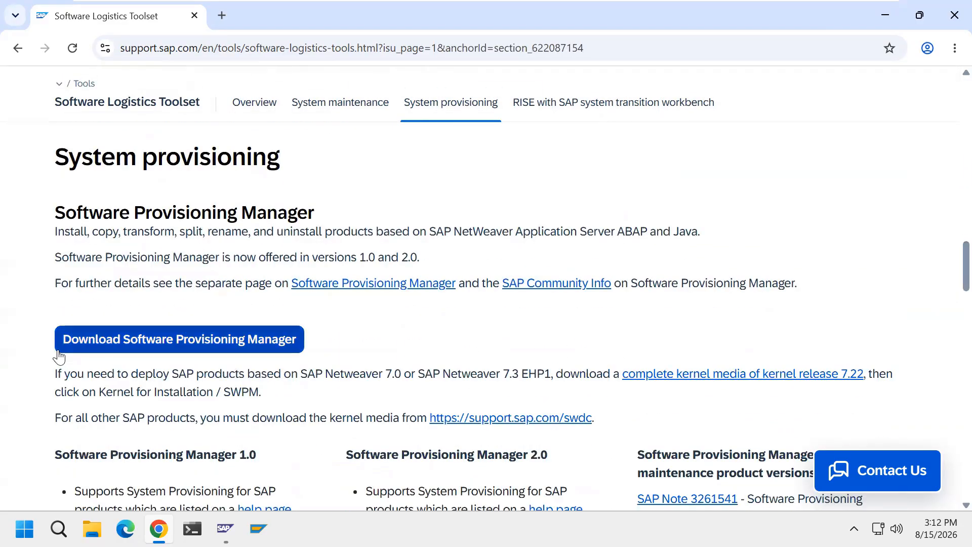
left_click(286, 353)
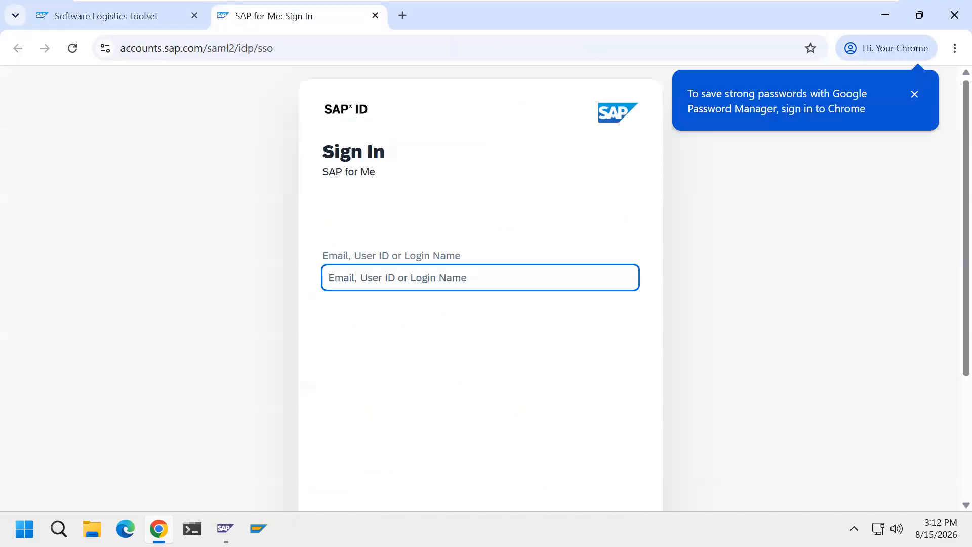
left_click(914, 94)
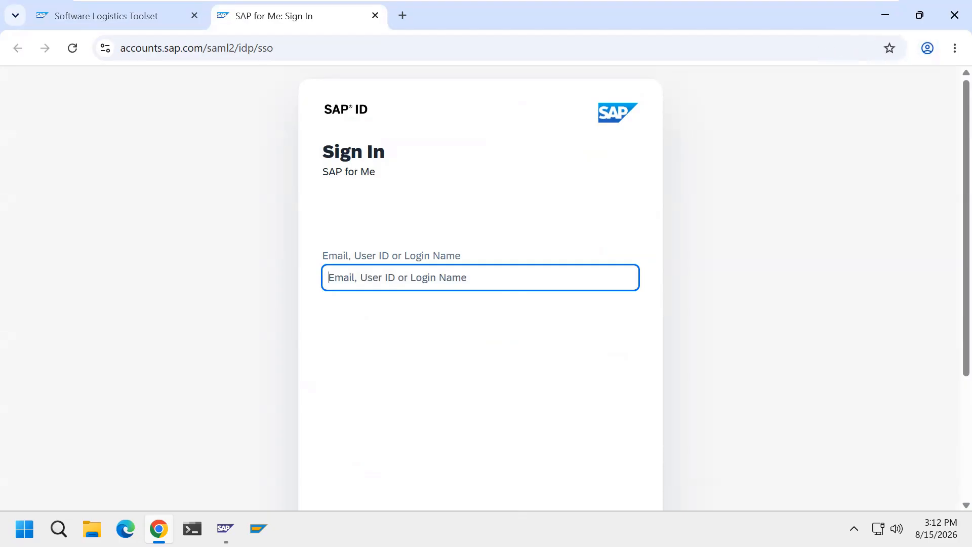
Enter the SAP user ID on the SAP for Me sign-in page and continue to the password prompt.
type("S0")
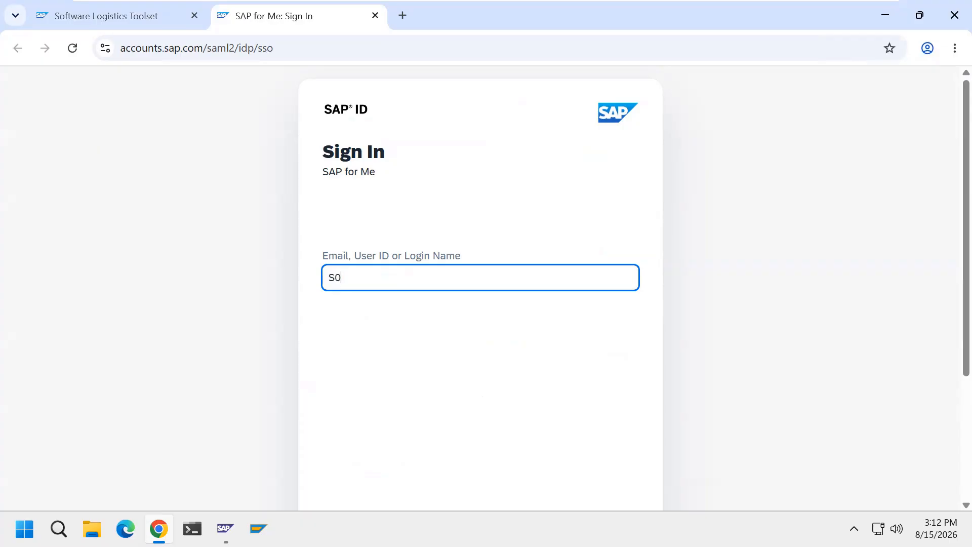
type("022867956")
scroll(951, 415, "down", 1)
scroll(949, 426, "down", 1)
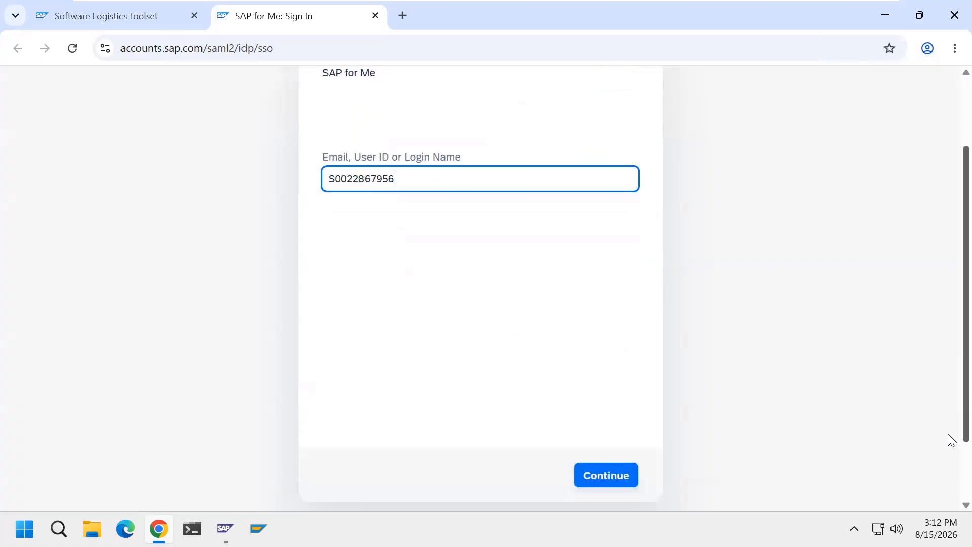
left_click(621, 481)
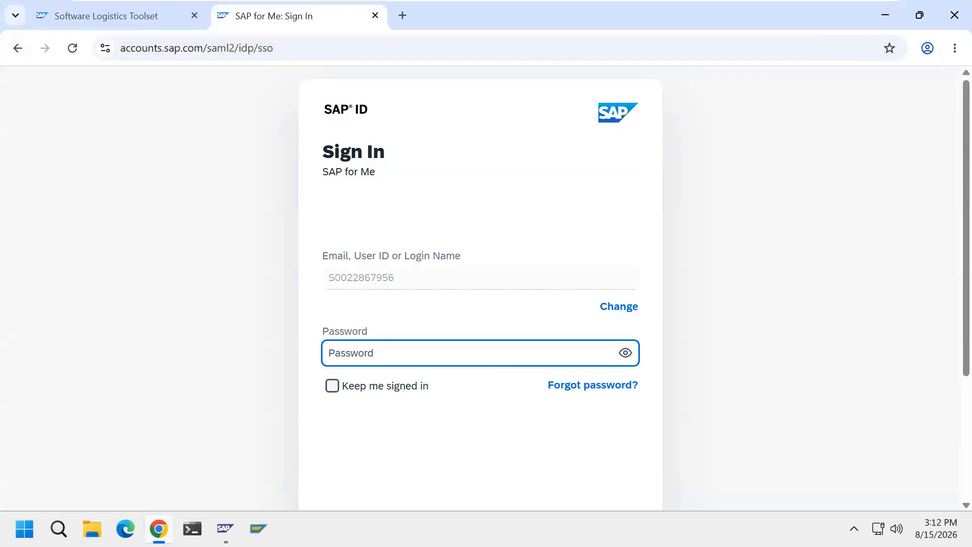
Enter the account password, sign in to SAP for Me and decline saving the password in Chrome.
type("•••••••••••••")
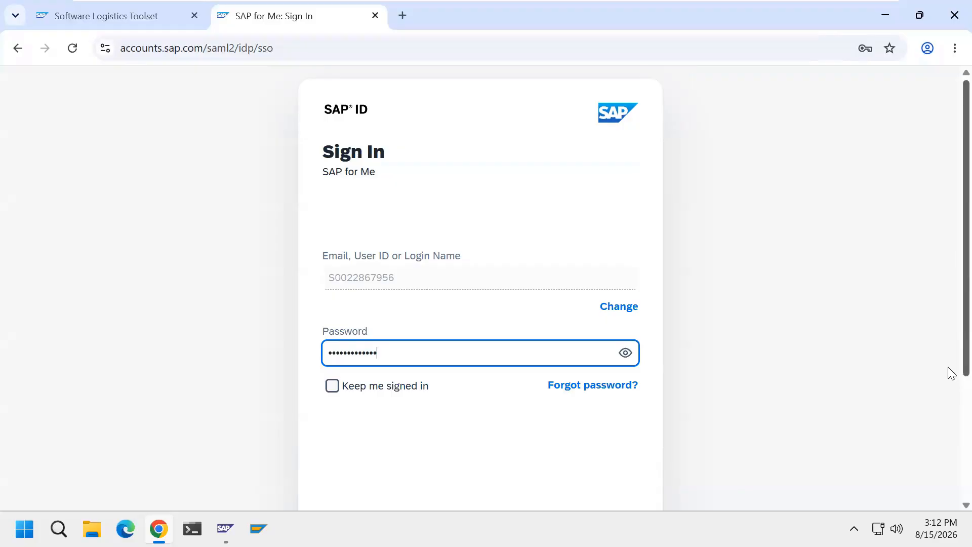
scroll(951, 422, "down", 1)
scroll(950, 428, "down", 1)
left_click(626, 496)
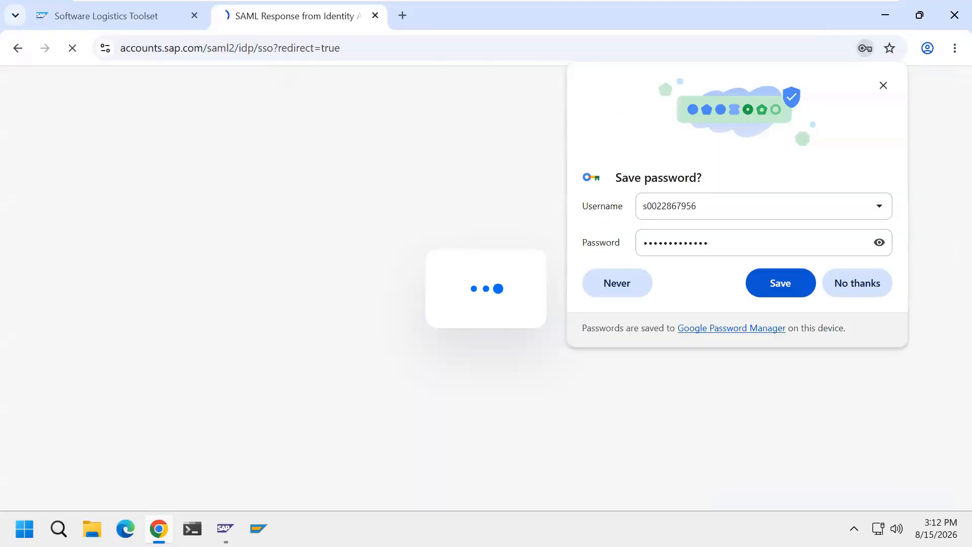
left_click(858, 293)
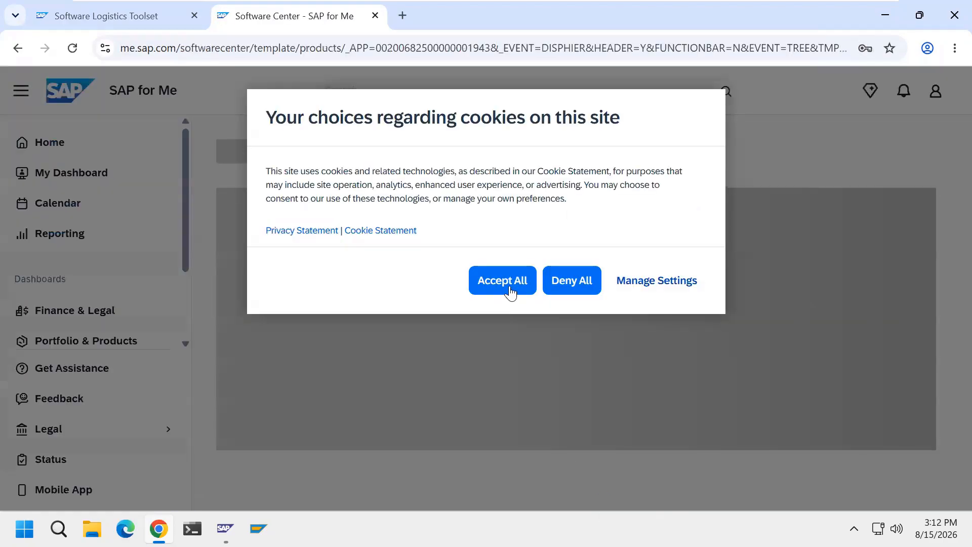
Accept all cookies on SAP for Me and open the SOFTWARE PROVISIONING MGR 1.0 downloads.
left_click(507, 287)
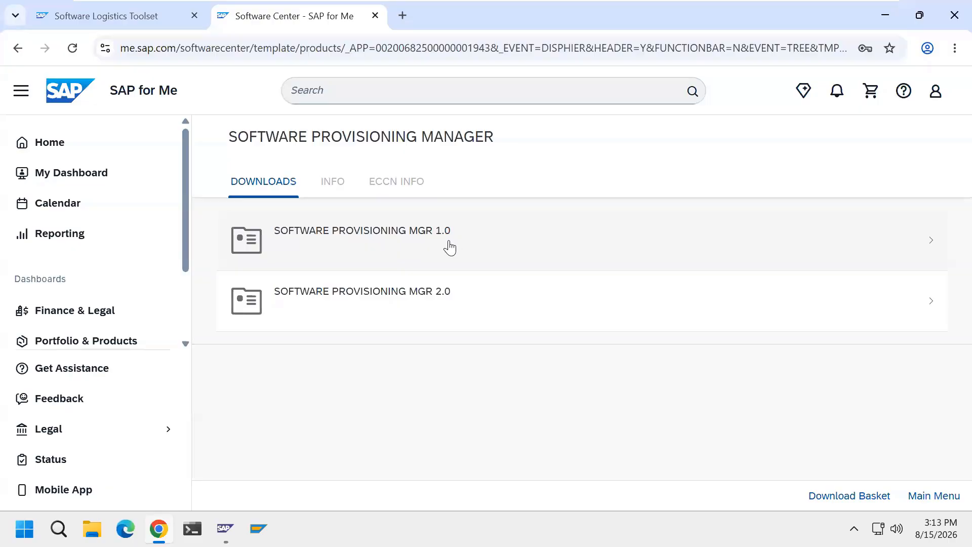
left_click(426, 249)
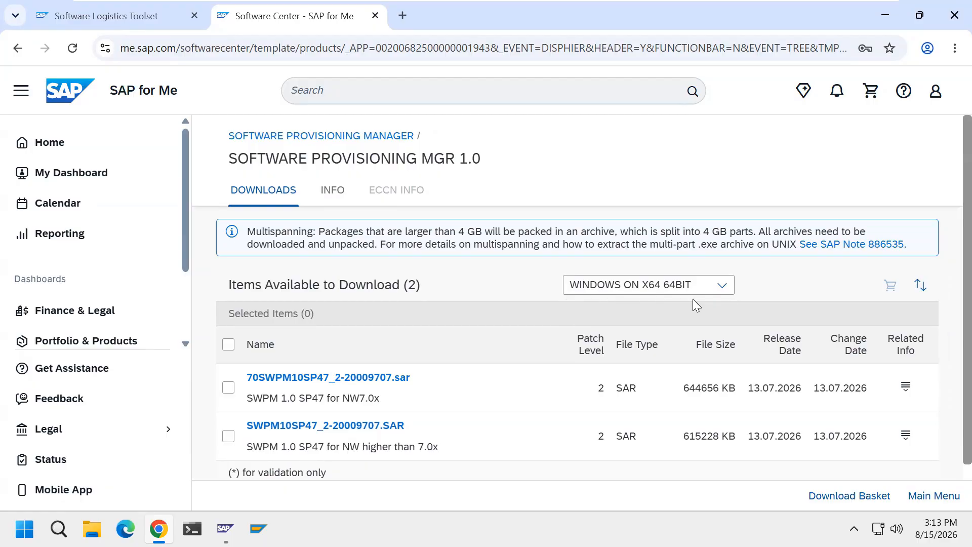
Download SWPM10SP47_2-20009707.SAR, the SWPM 1.0 SP47 package for NW higher than 7.0x, for WINDOWS ON X64 64BIT.
left_click(720, 299)
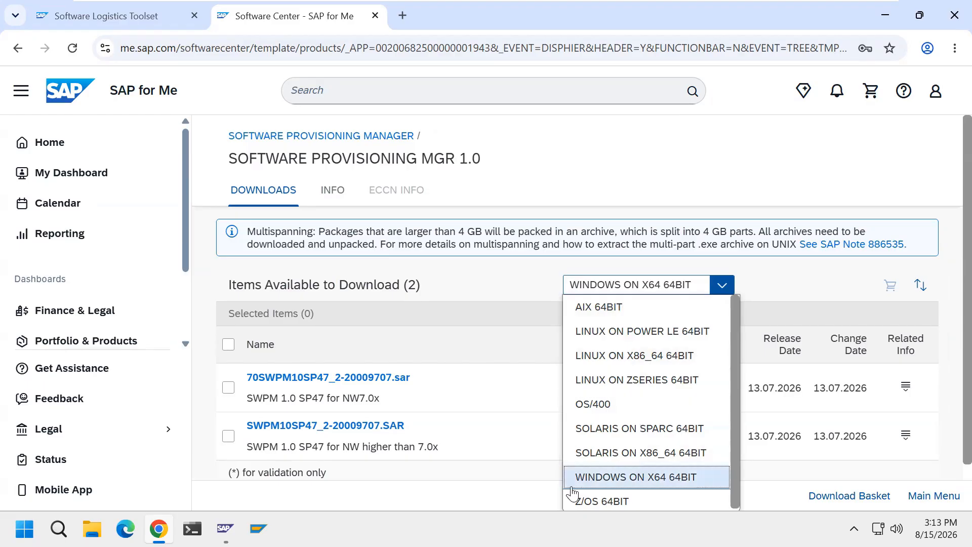
left_click(505, 349)
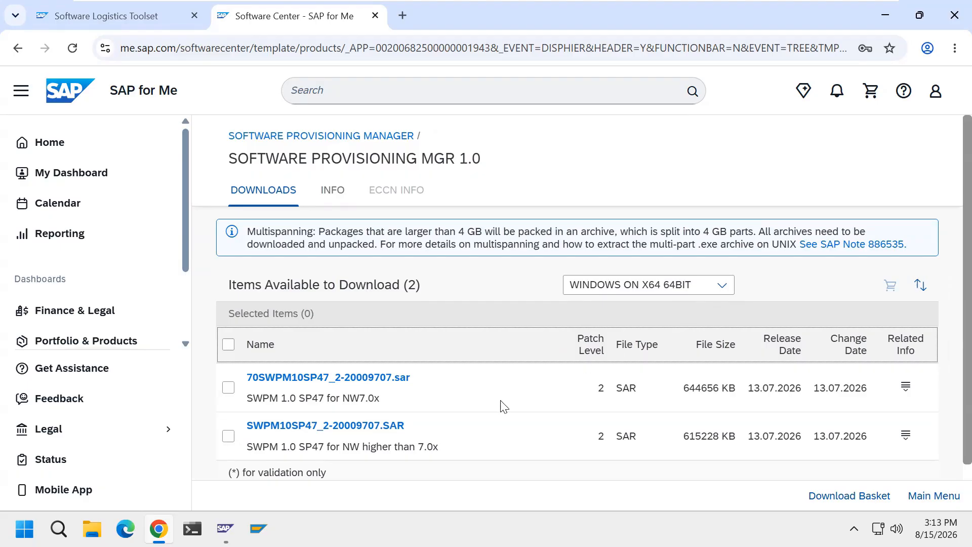
left_click(229, 436)
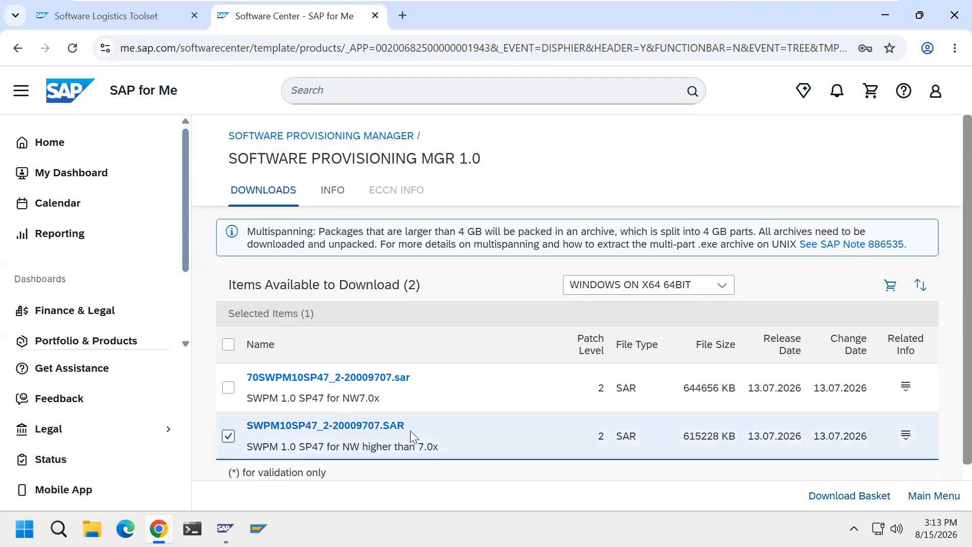
left_click(384, 426)
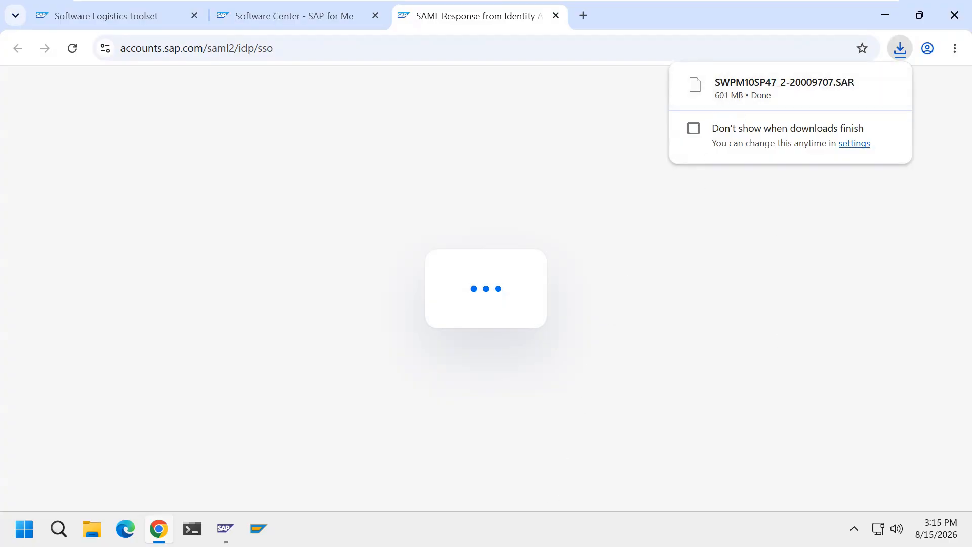
Show the downloaded SAR file in its folder, cut it, and create a folder named SWPM on Local Disk (D:).
left_click(860, 85)
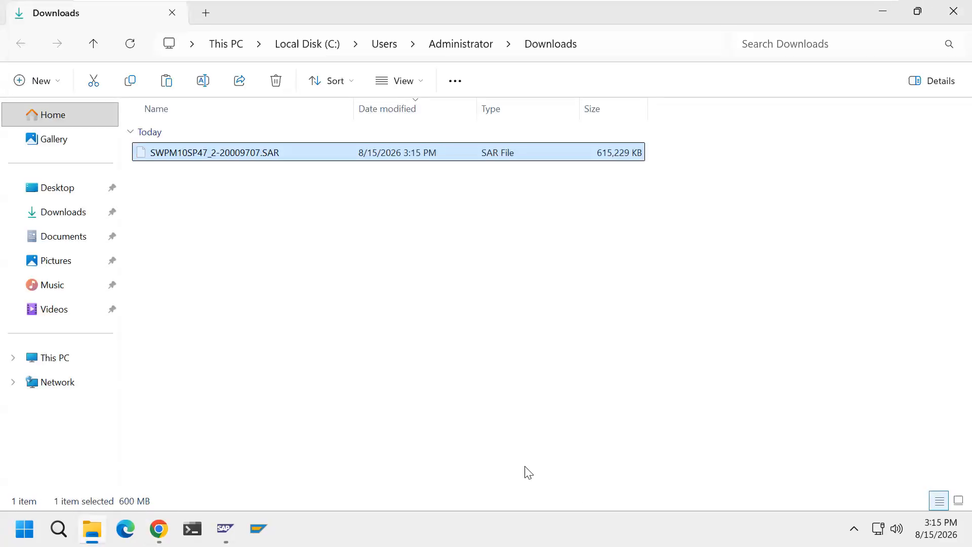
left_click(94, 360)
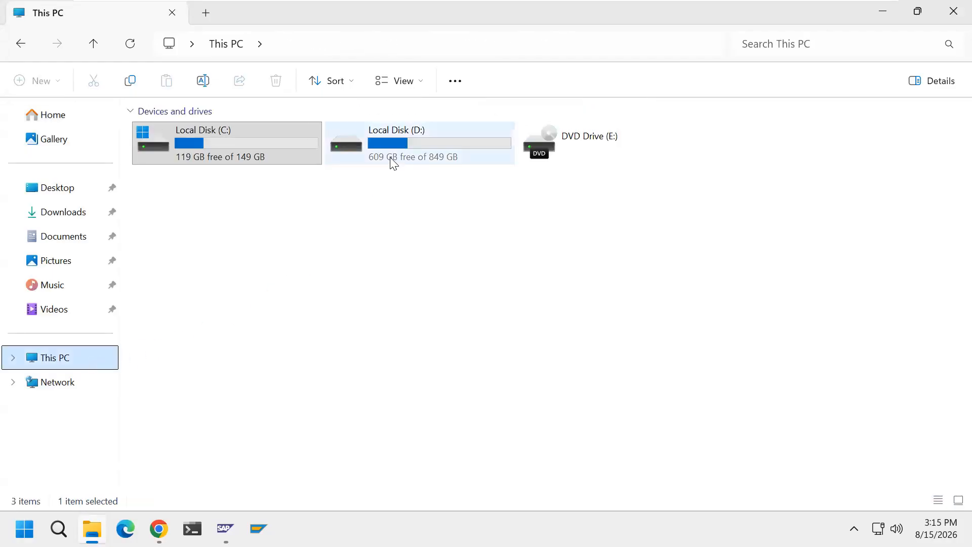
right_click(405, 305)
mouse_move(504, 198)
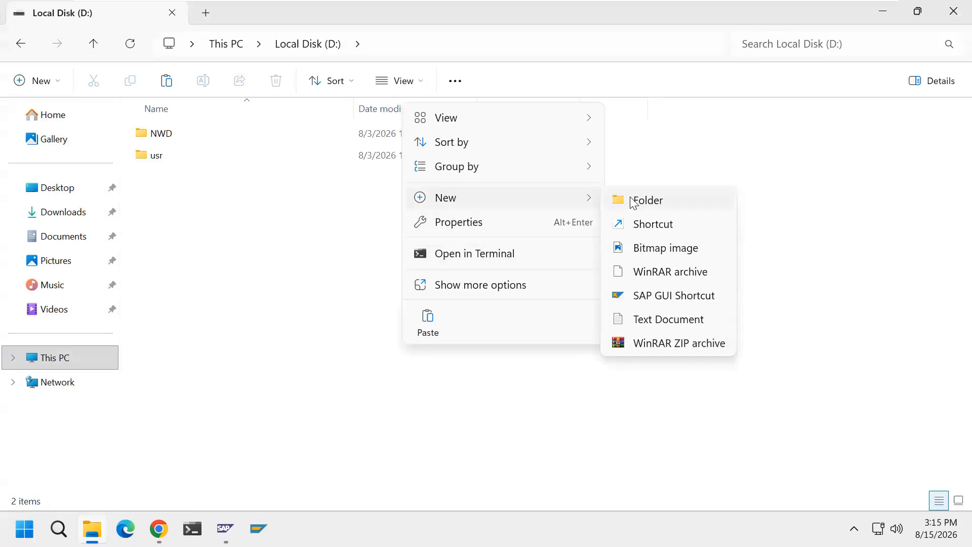
left_click(634, 201)
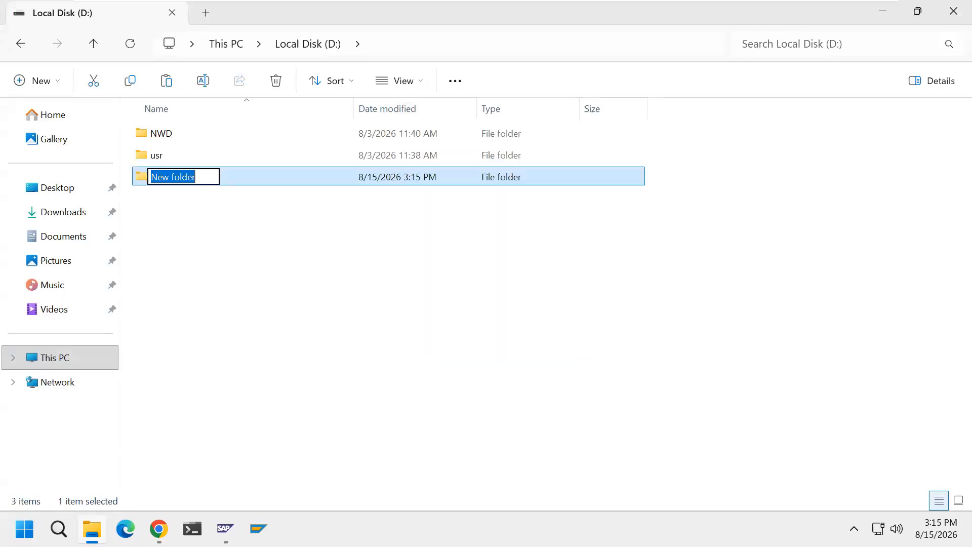
type("SWPM")
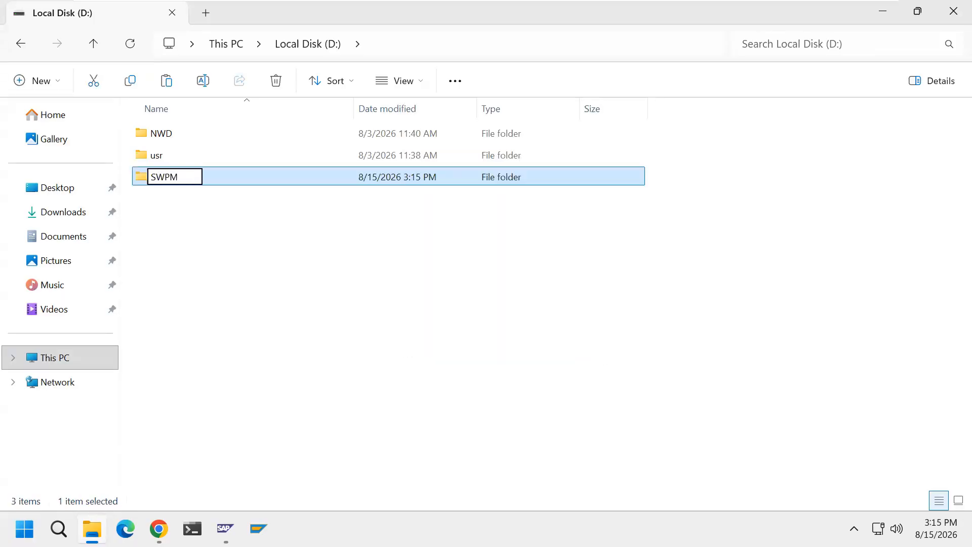
key("Return")
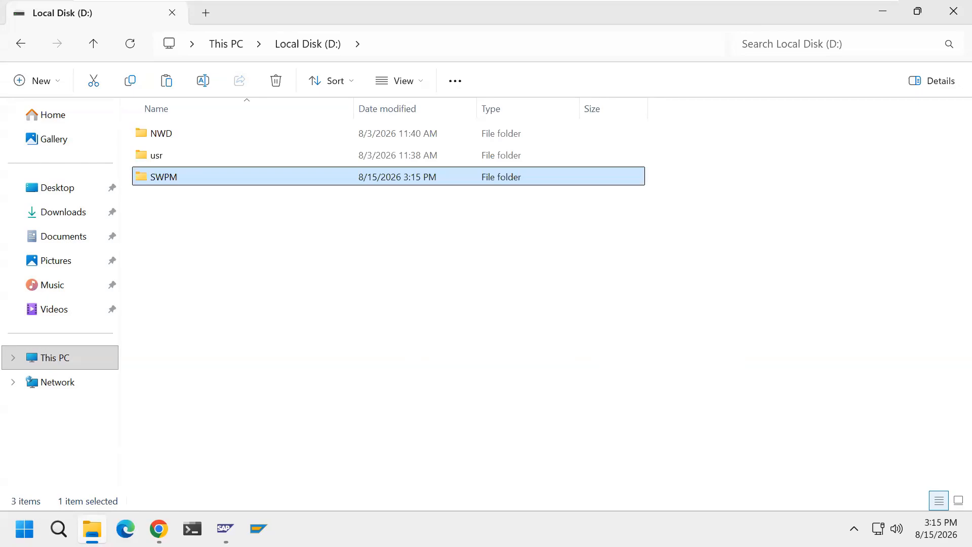
Paste the cut SWPM10SP47_2-20009707.SAR file into the D:\SWPM folder.
double_click(217, 183)
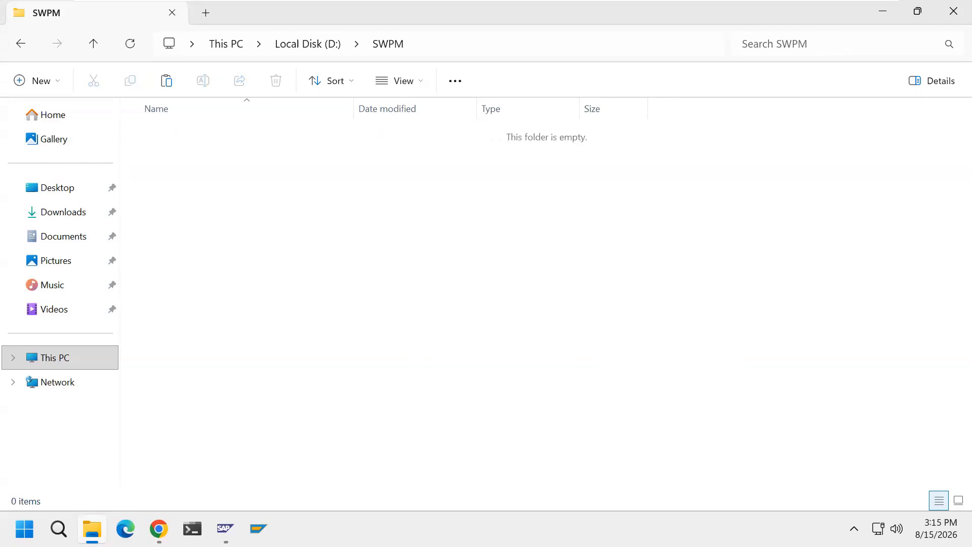
key("ctrl+v")
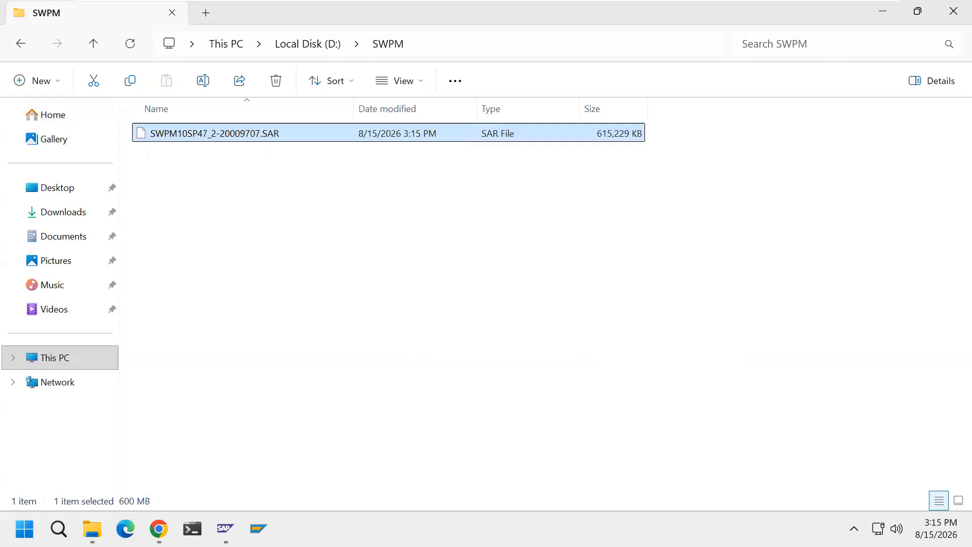
left_click(345, 364)
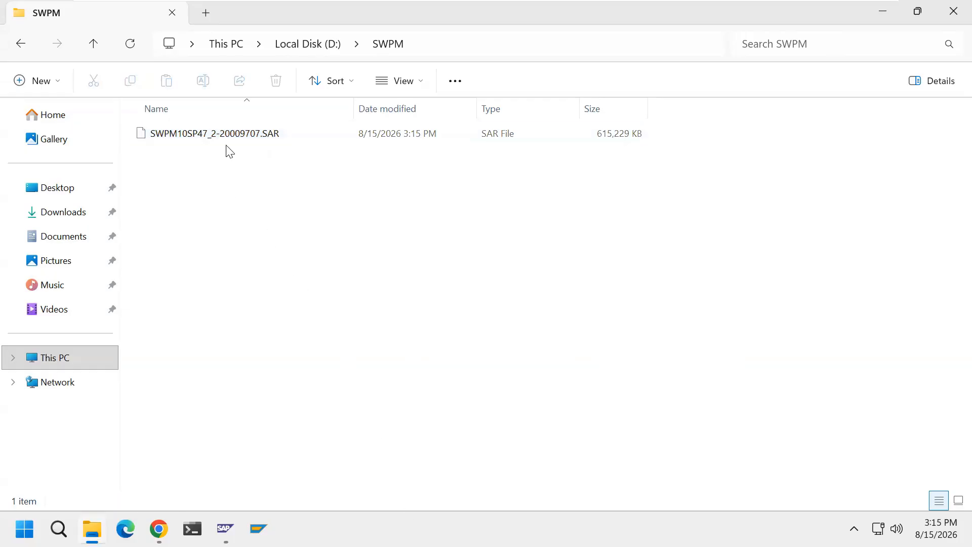
Close the File Explorer window and the leftover SAML response tab, and deselect the SWPM package in the download list.
left_click(952, 15)
left_click(556, 16)
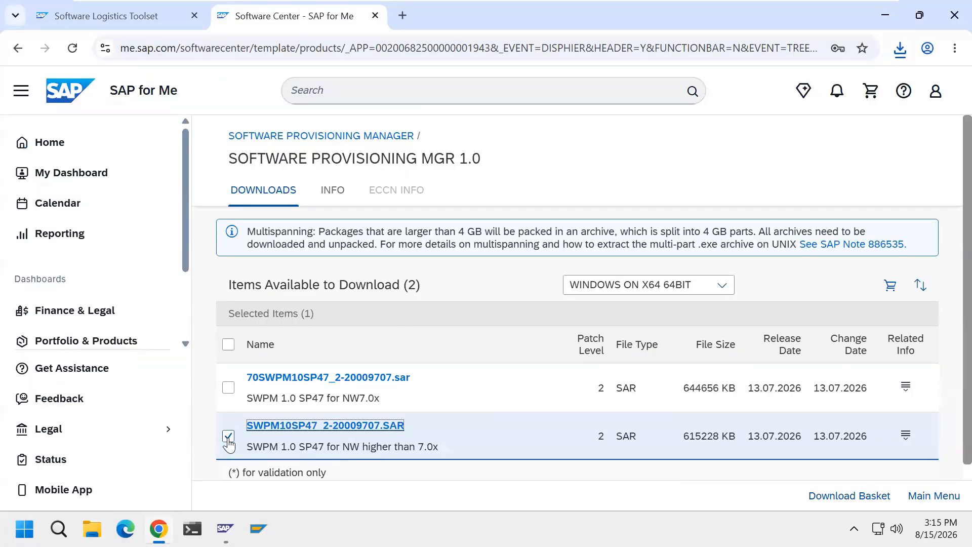
left_click(229, 439)
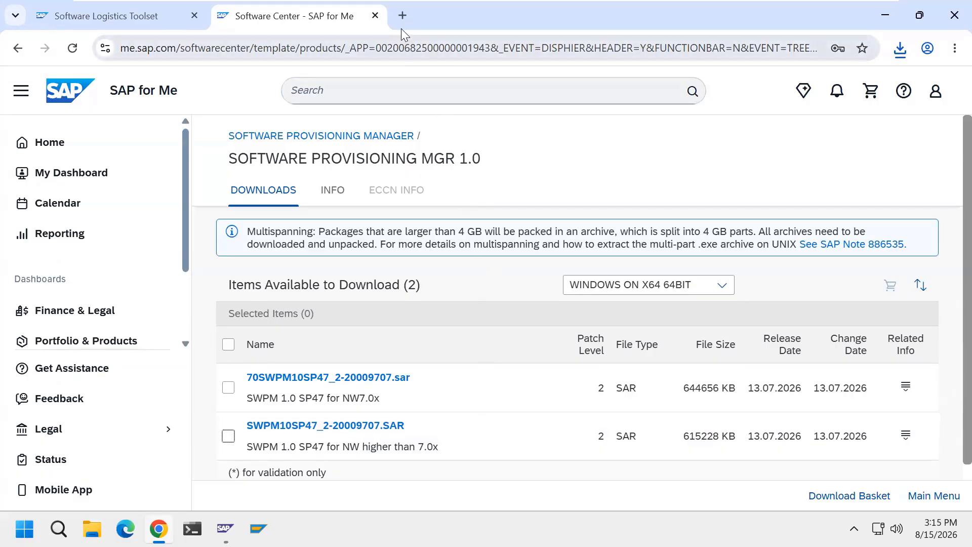
left_click(403, 16)
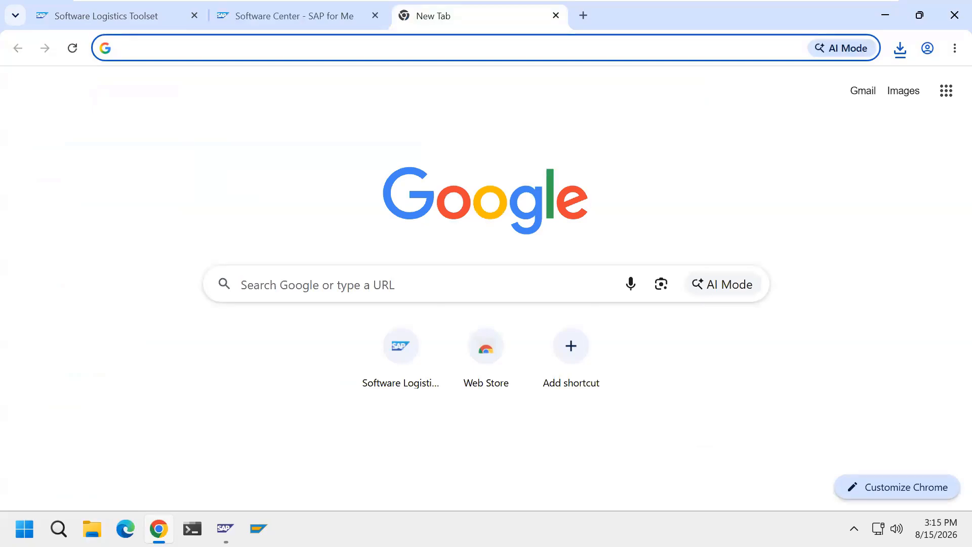
type("https")
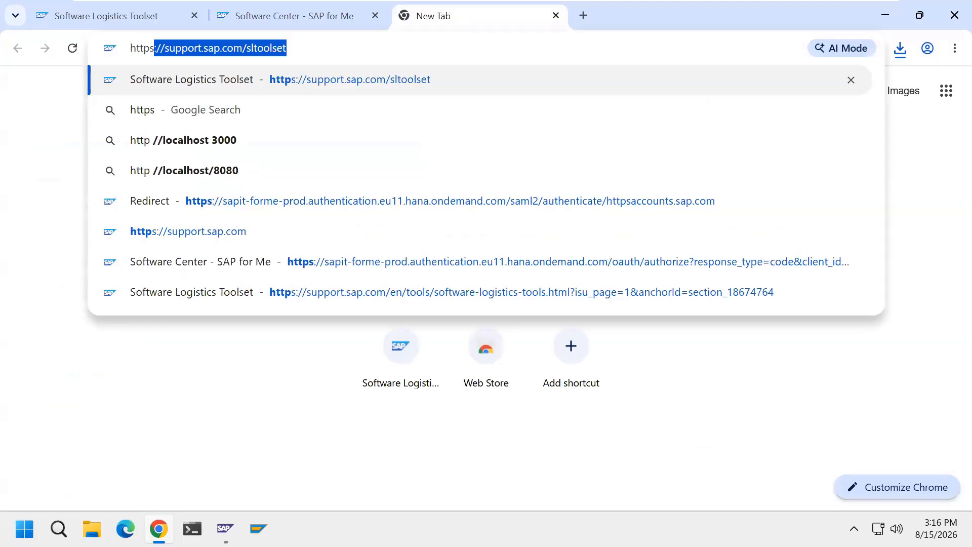
type("://")
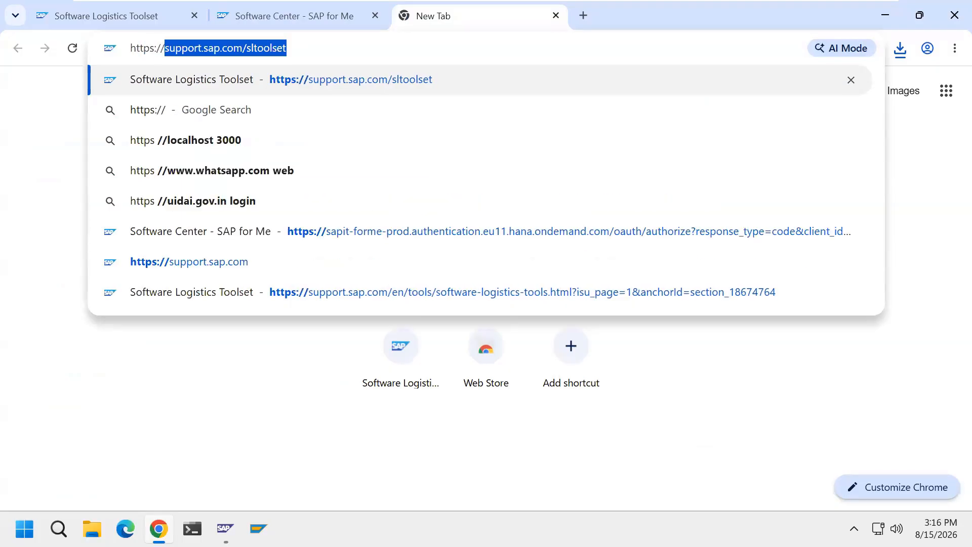
type("me.sap.")
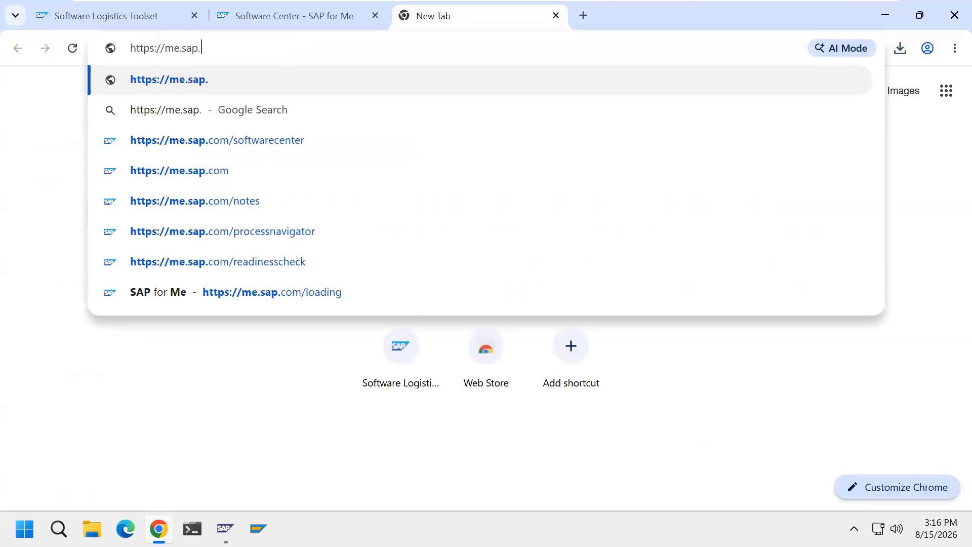
type("com/")
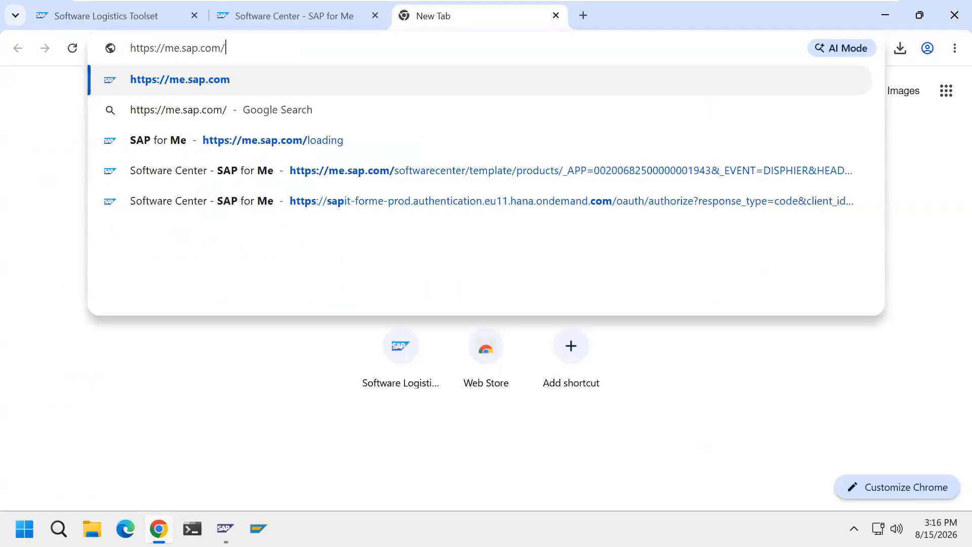
type("soft")
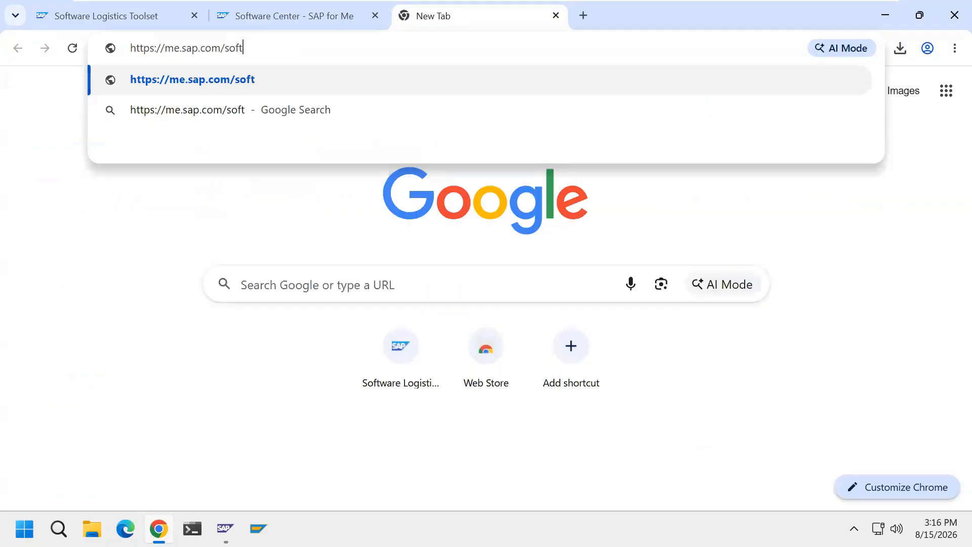
type("warecenter")
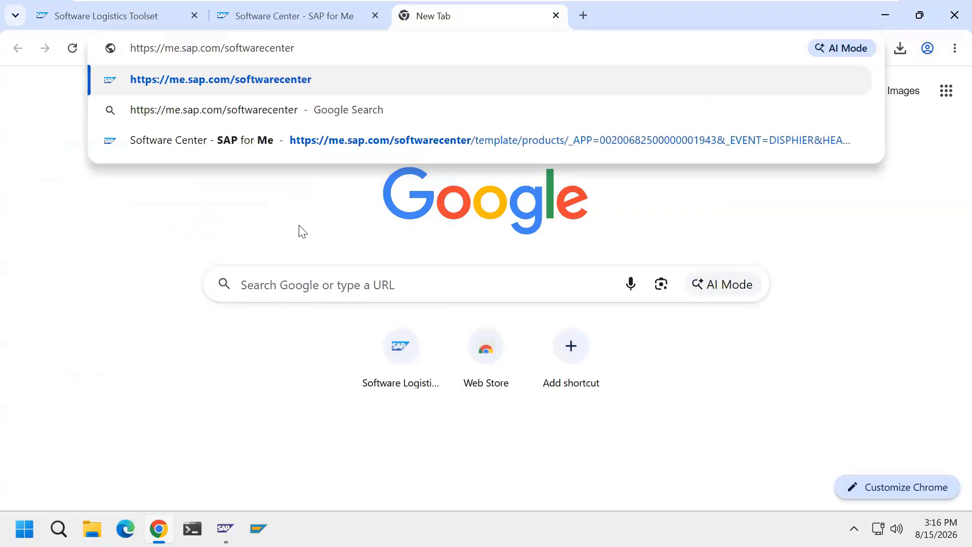
key("Return")
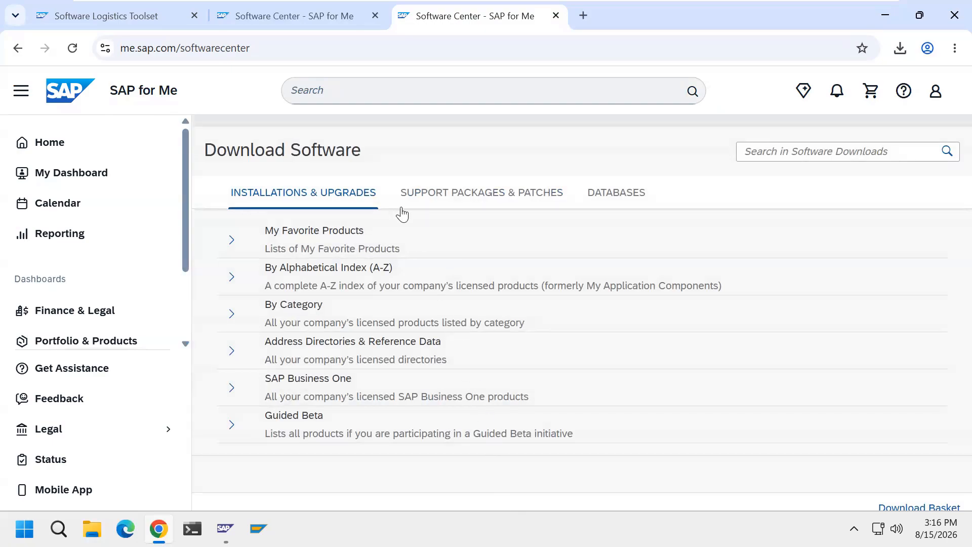
Browse the support packages and patches by category and open SAP Technology Components.
left_click(524, 206)
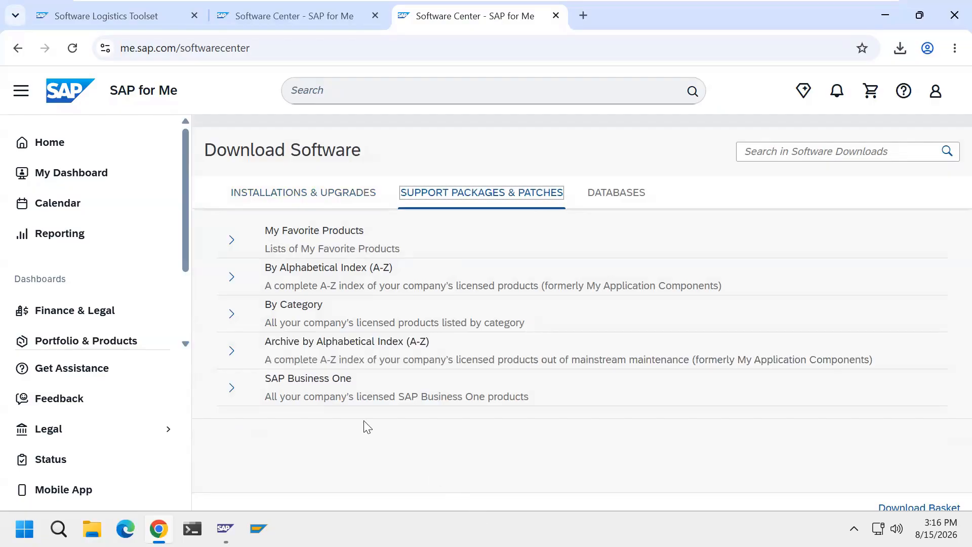
left_click(320, 321)
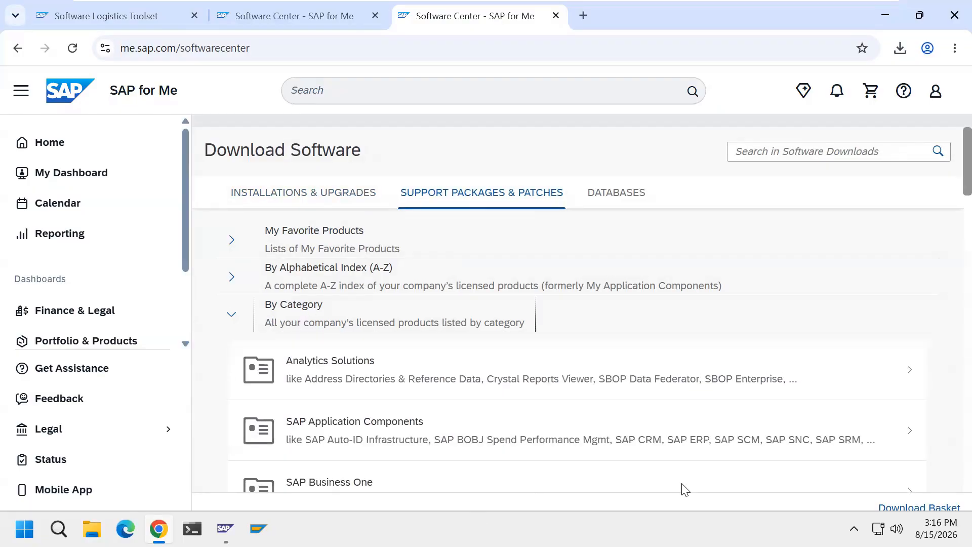
scroll(951, 215, "down", 2)
scroll(951, 215, "down", 12)
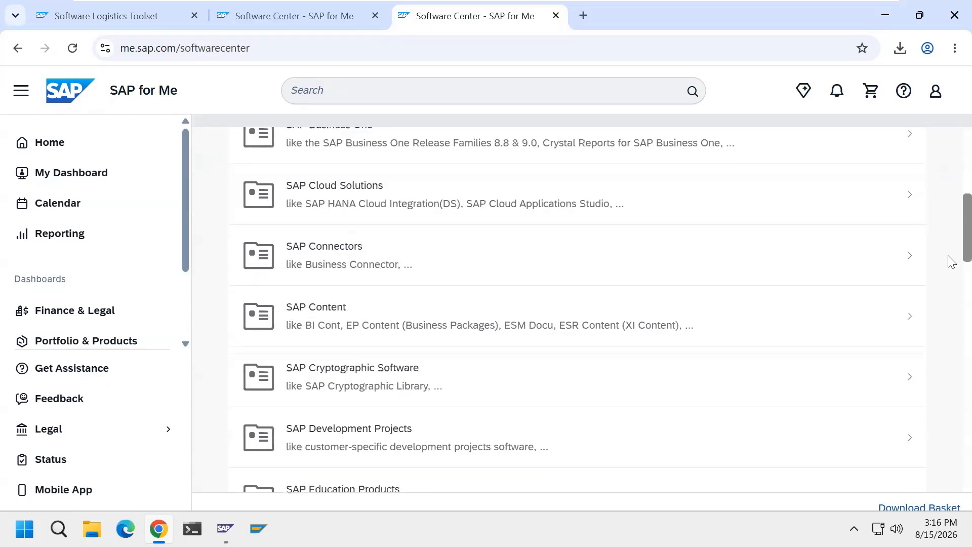
scroll(951, 329, "down", 6)
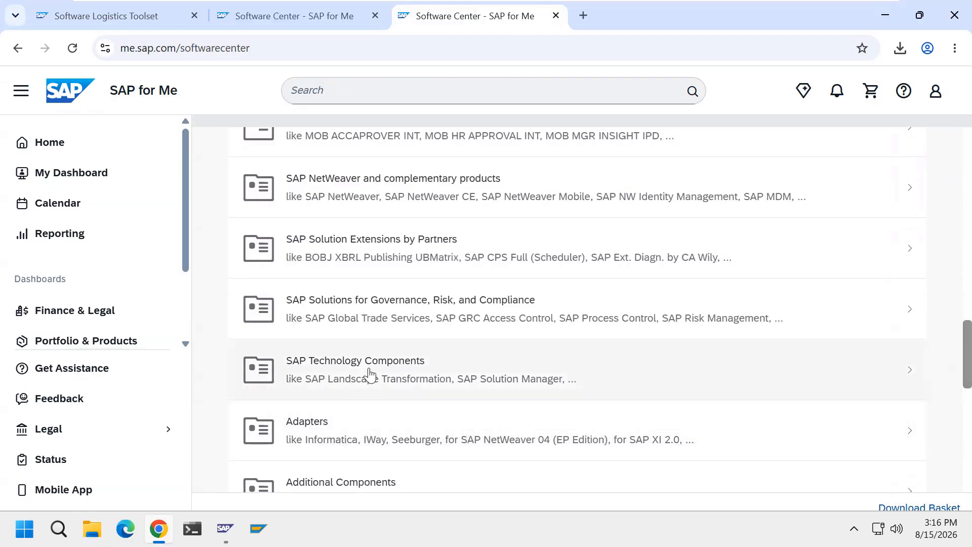
left_click(406, 382)
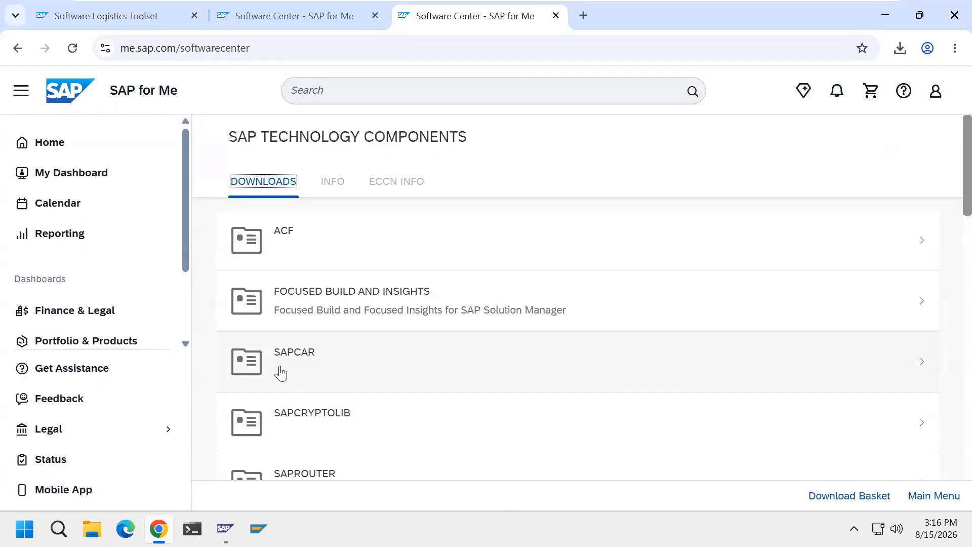
Open SAPCAR 7.54 and download SAPCAR_600-70009506.EXE for WINDOWS ON X64 64BIT.
left_click(302, 367)
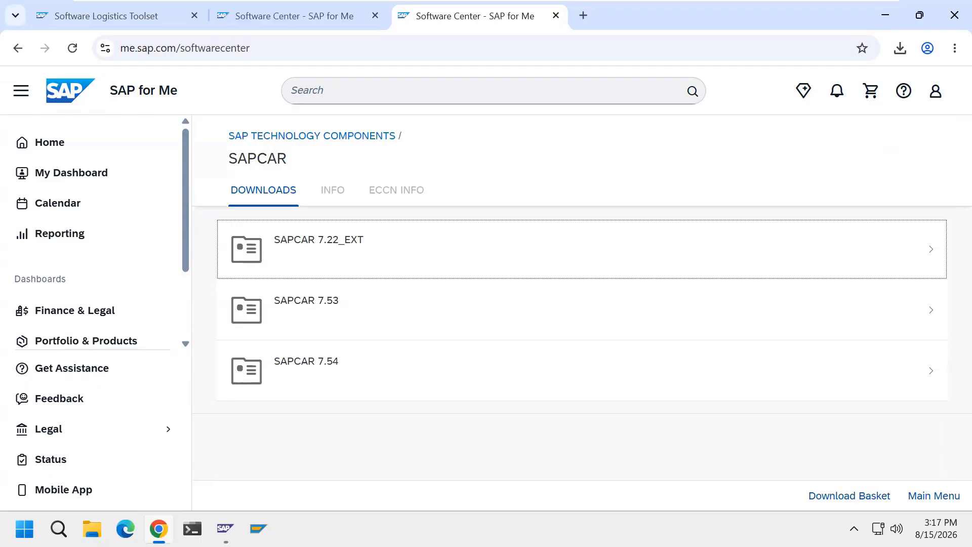
left_click(317, 376)
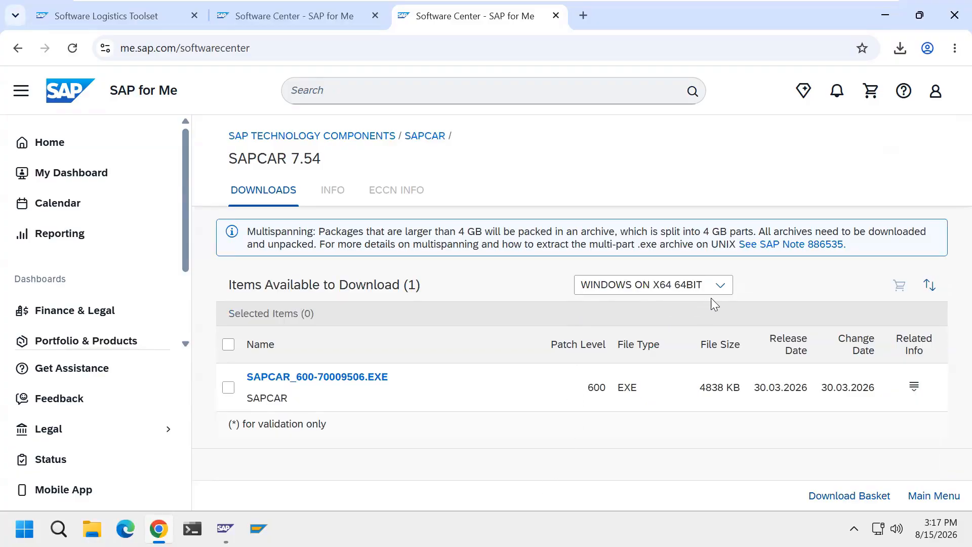
left_click(720, 285)
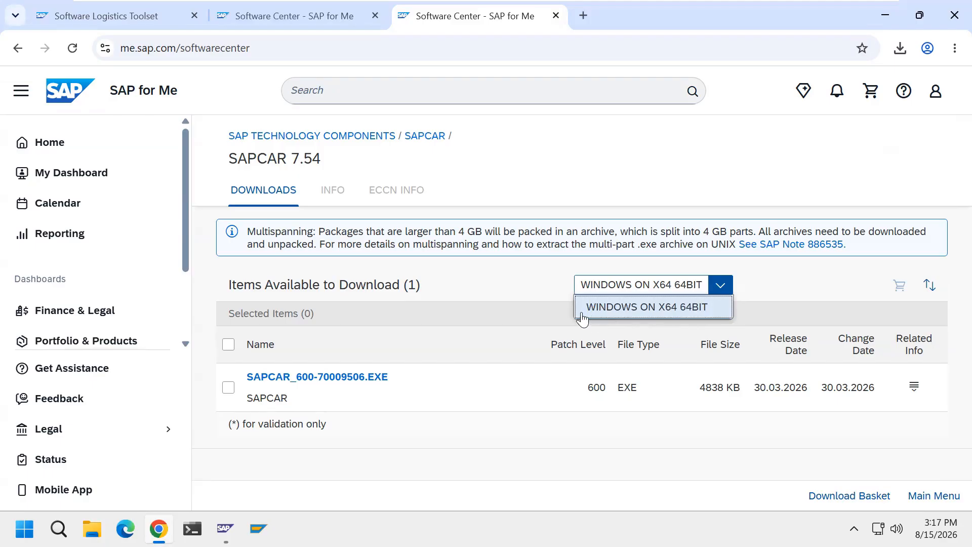
left_click(542, 319)
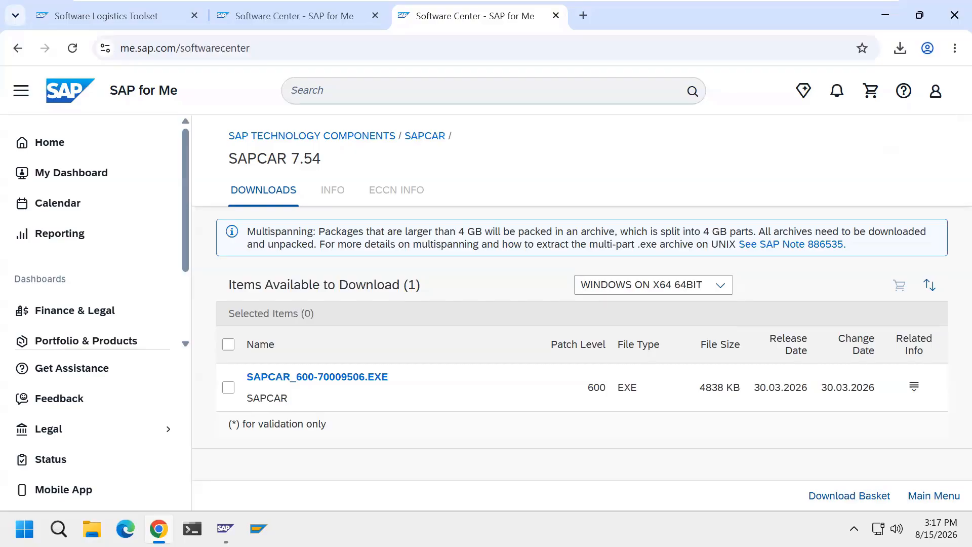
left_click(372, 380)
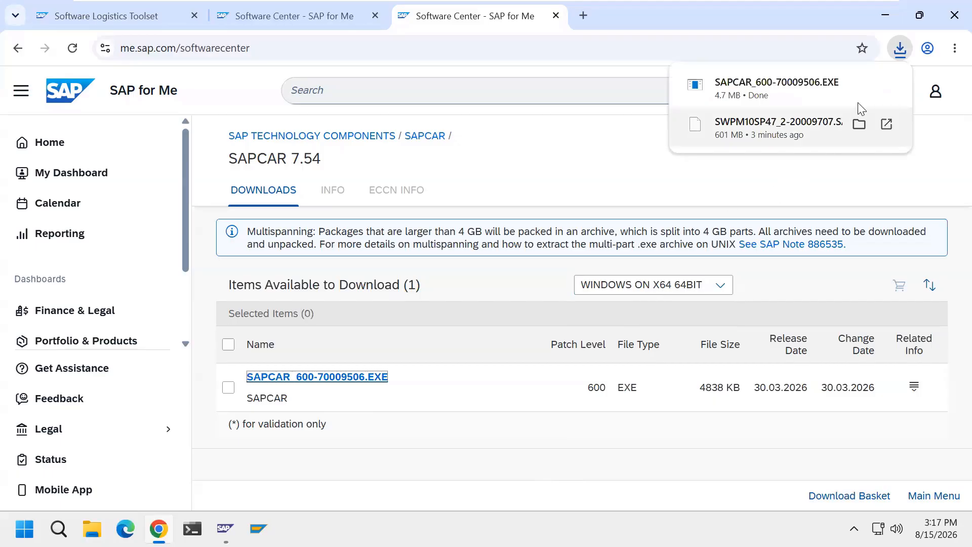
left_click(858, 82)
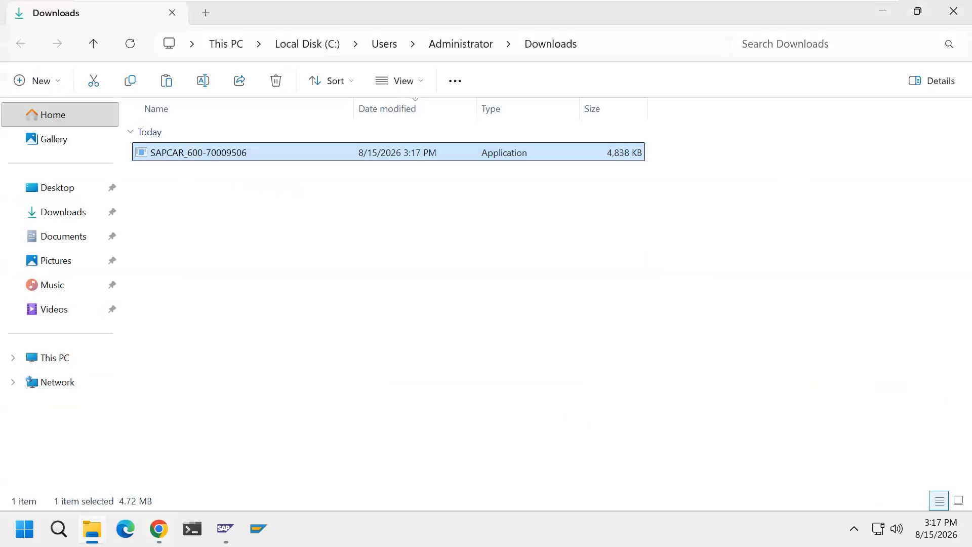
left_click(76, 361)
double_click(393, 152)
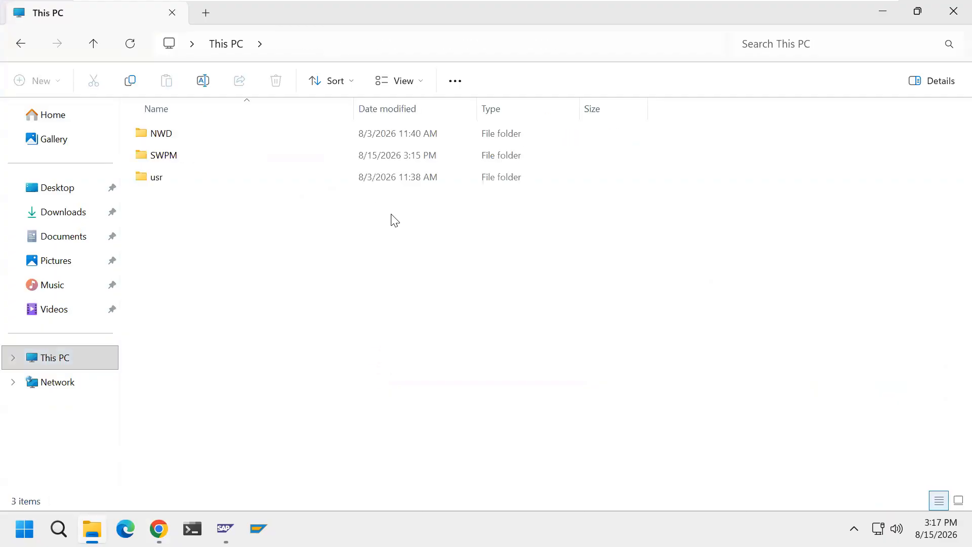
left_click(201, 161)
double_click(201, 161)
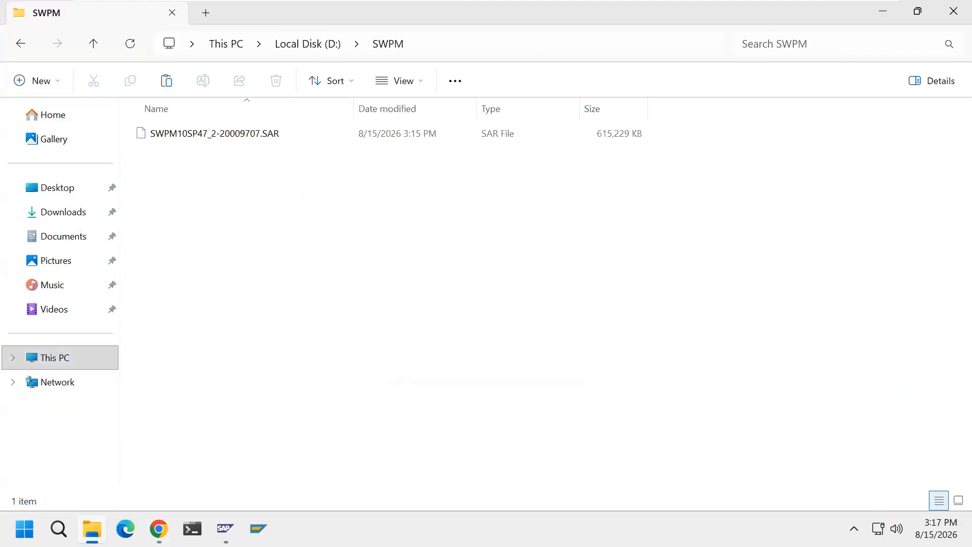
key("ctrl+v")
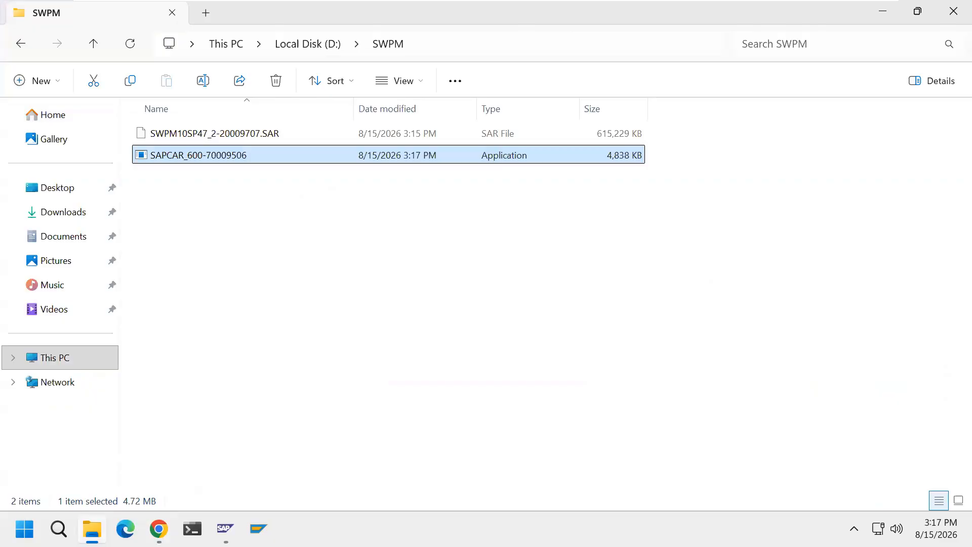
left_click(479, 479)
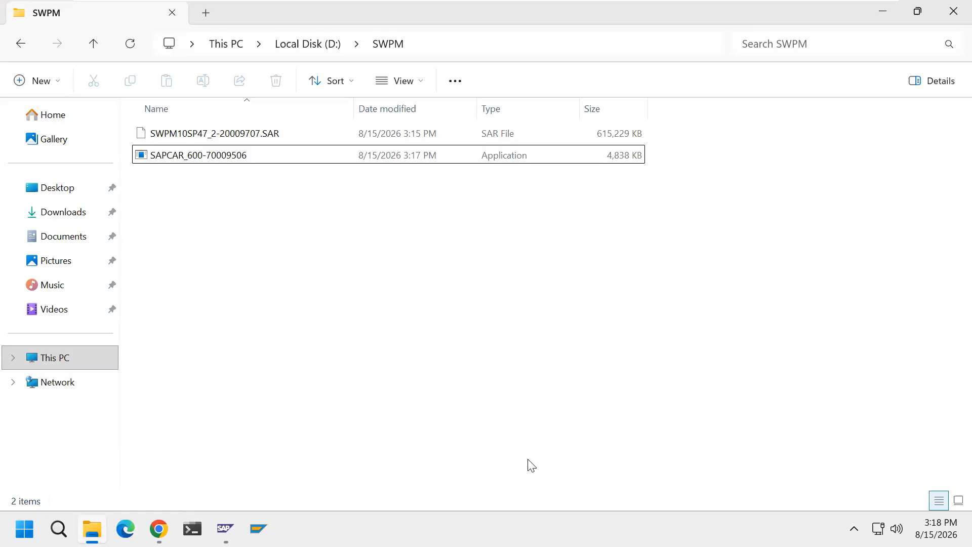
Open a Command Prompt in D:\SWPM, then minimize File Explorer and move the prompt window higher on the desktop.
left_click(553, 53)
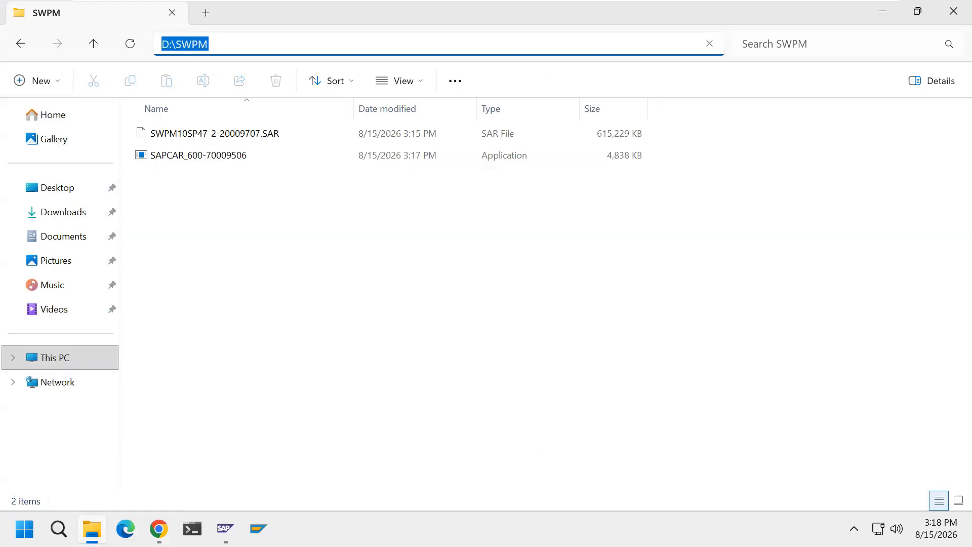
type("cmd")
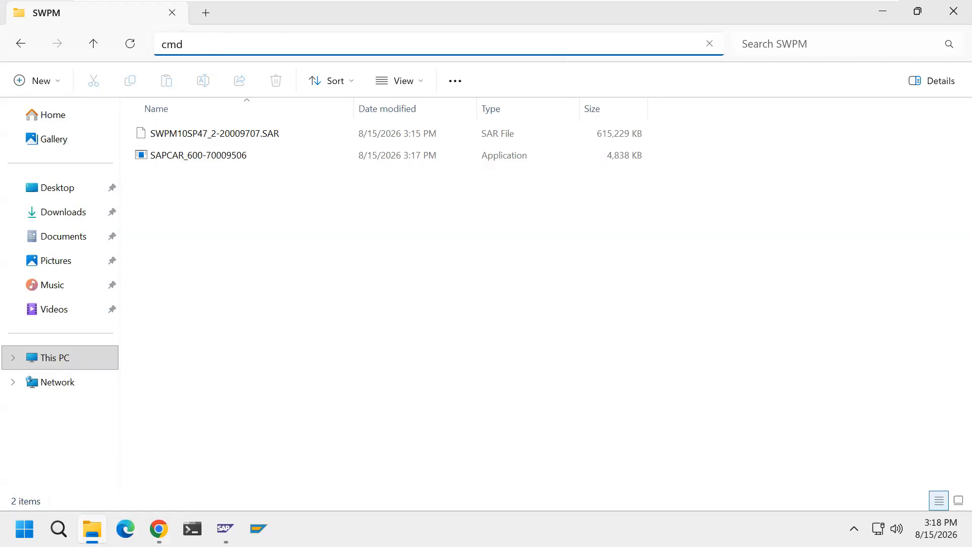
key("Return")
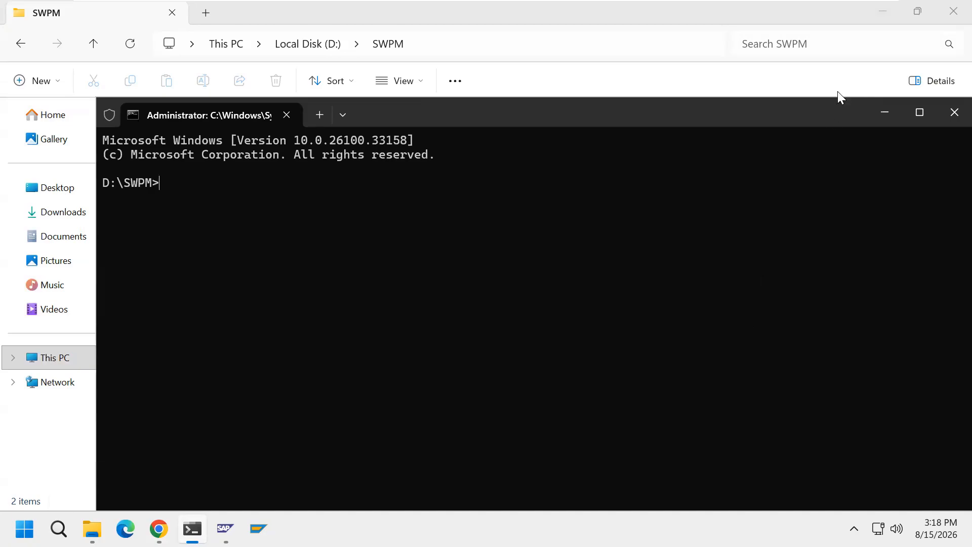
left_click(893, 12)
left_click(881, 15)
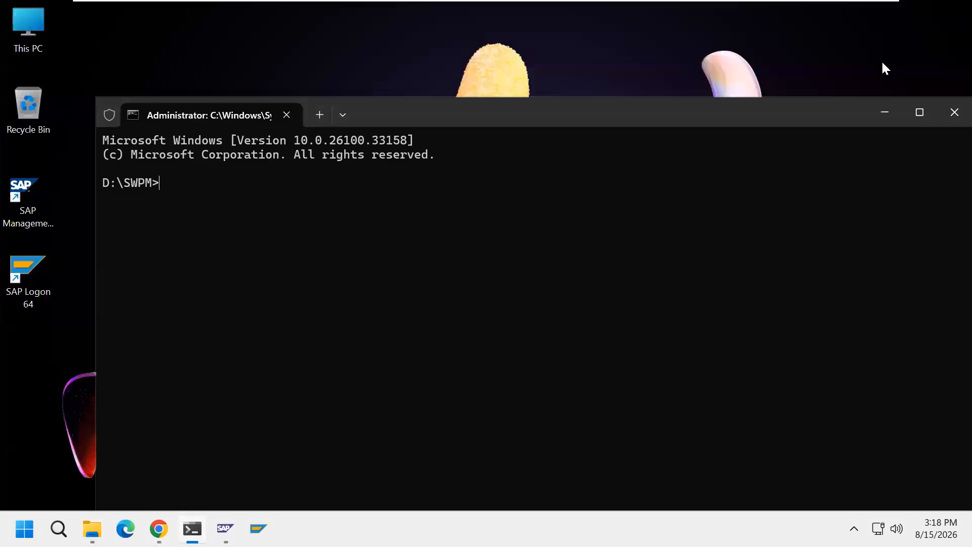
left_click_drag(755, 114, 744, 47)
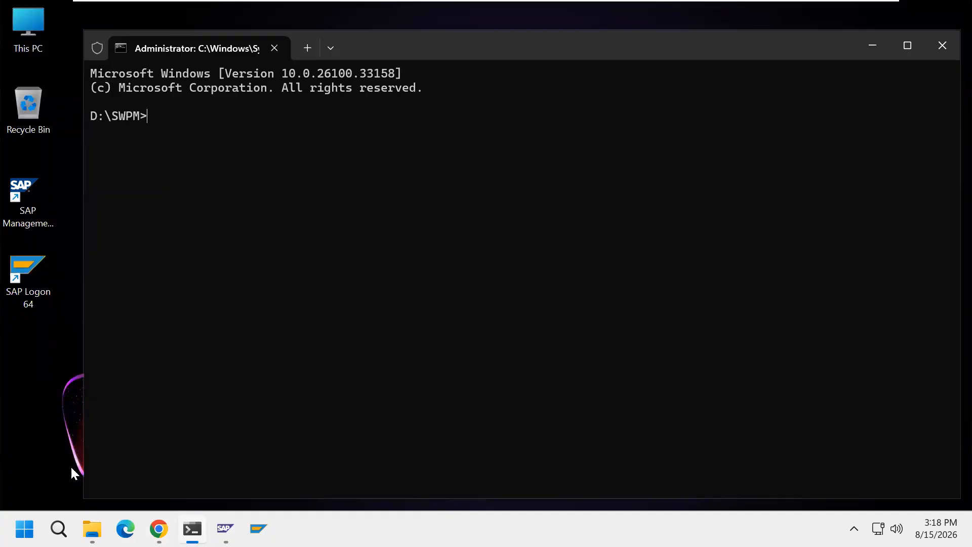
Review the SWPM archive and SAPCAR files in D:\SWPM against their download pages in Chrome.
left_click(92, 529)
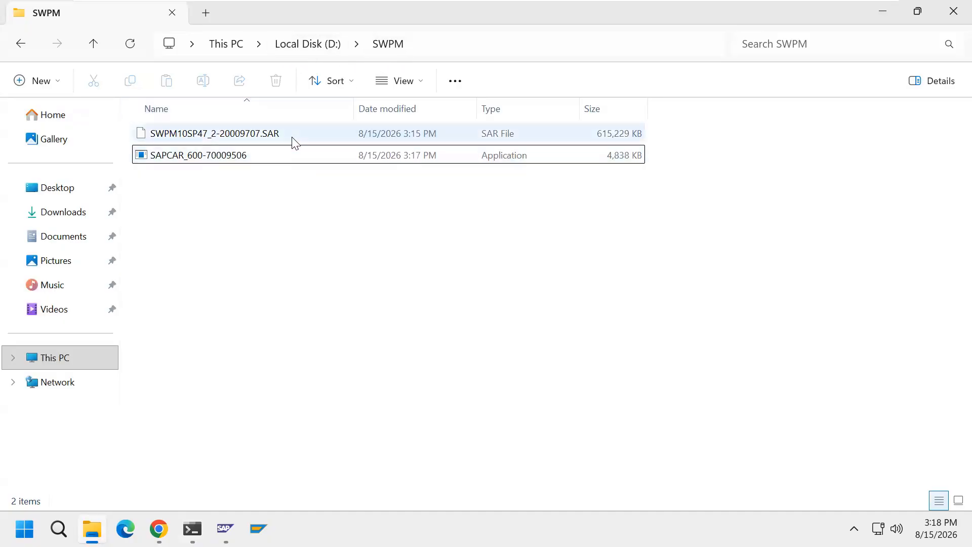
left_click(159, 529)
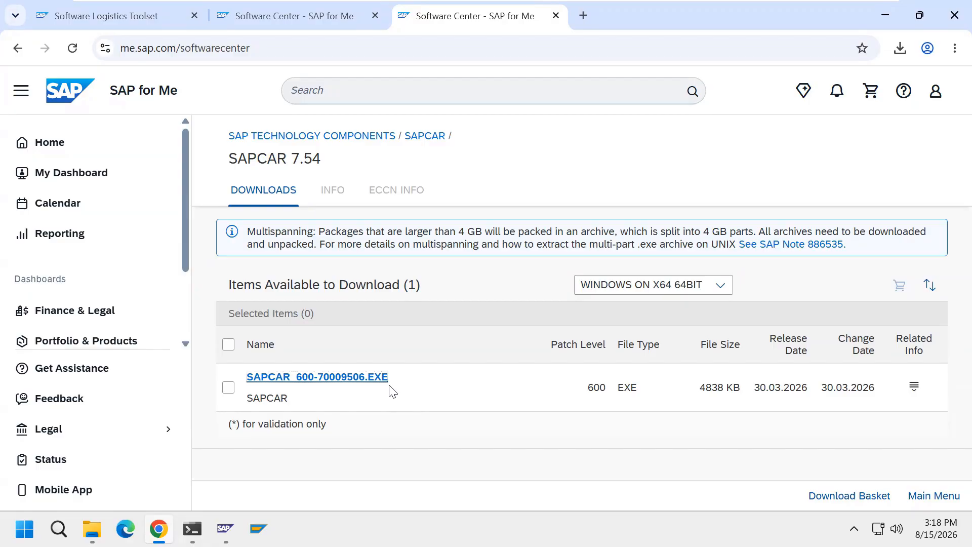
left_click(320, 23)
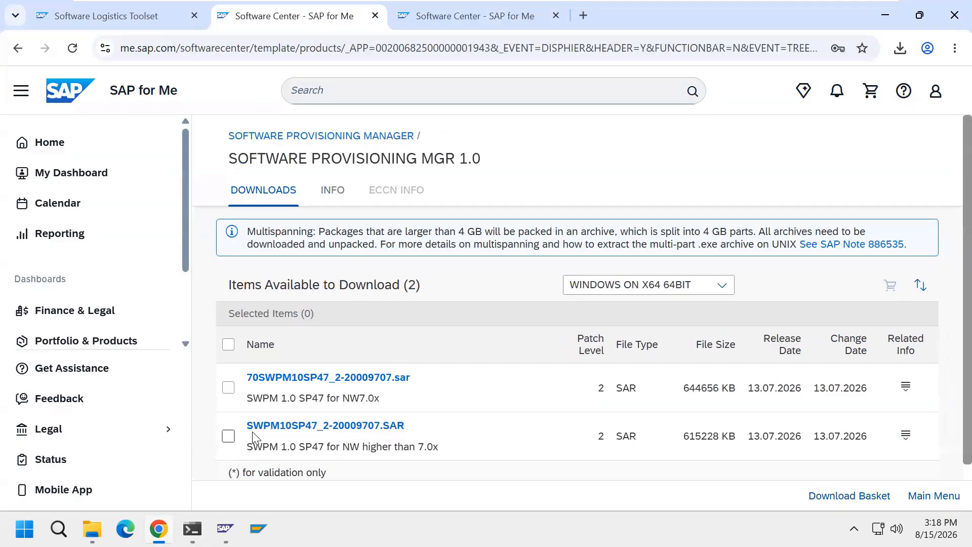
left_click(453, 8)
left_click(92, 528)
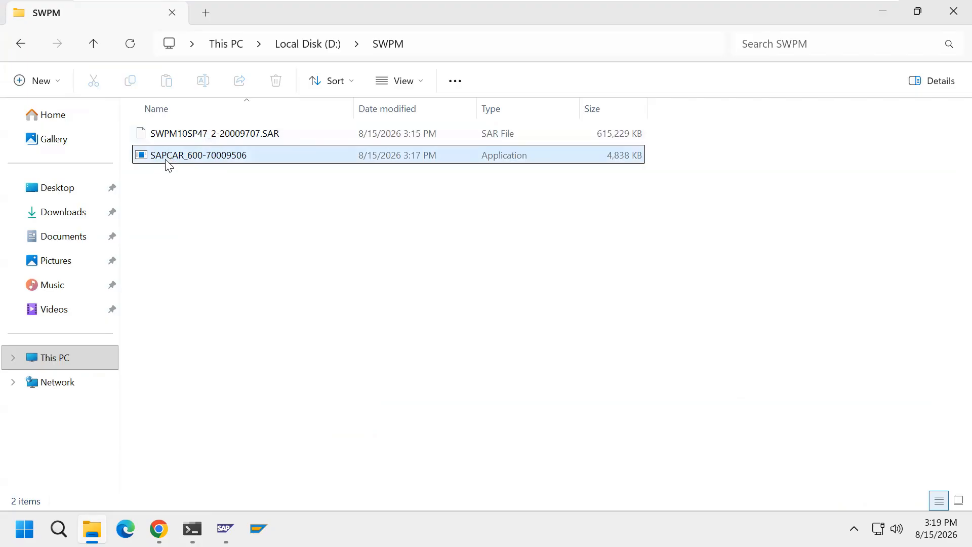
left_click(162, 528)
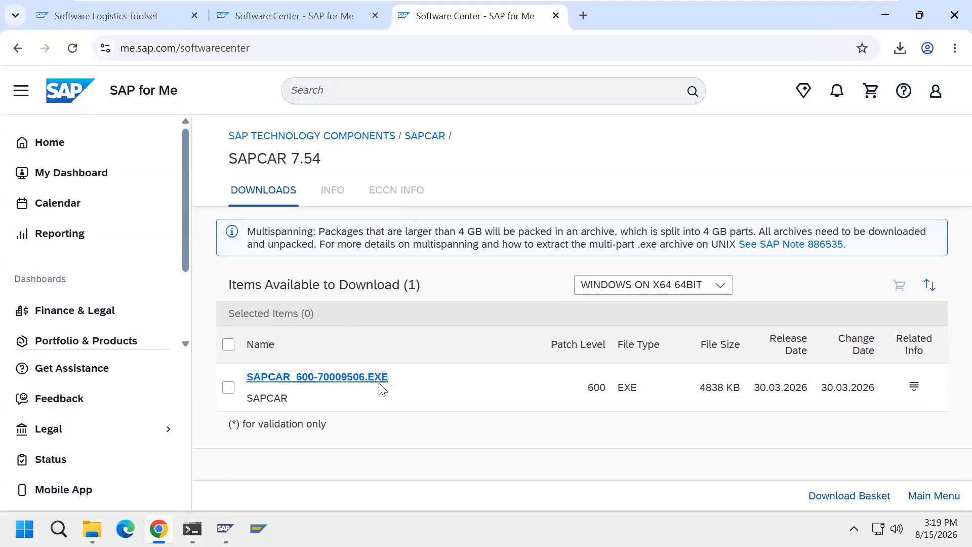
Minimize Chrome and File Explorer and bring the D:\SWPM Command Prompt to the front.
left_click(192, 528)
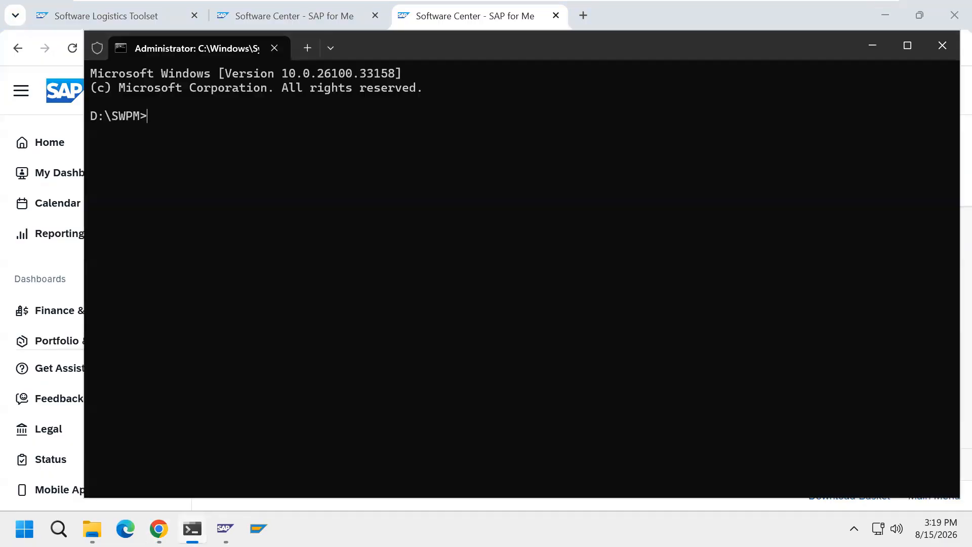
left_click(885, 15)
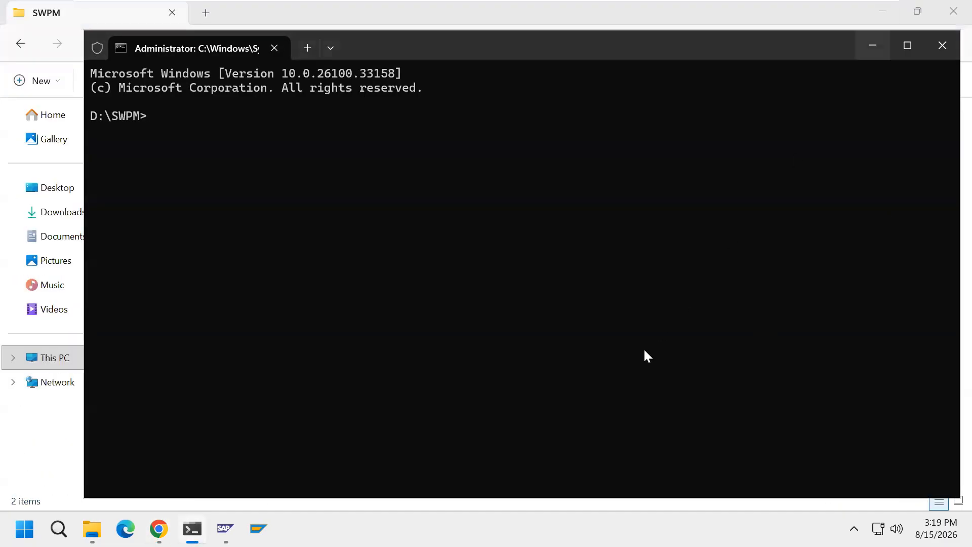
left_click(873, 44)
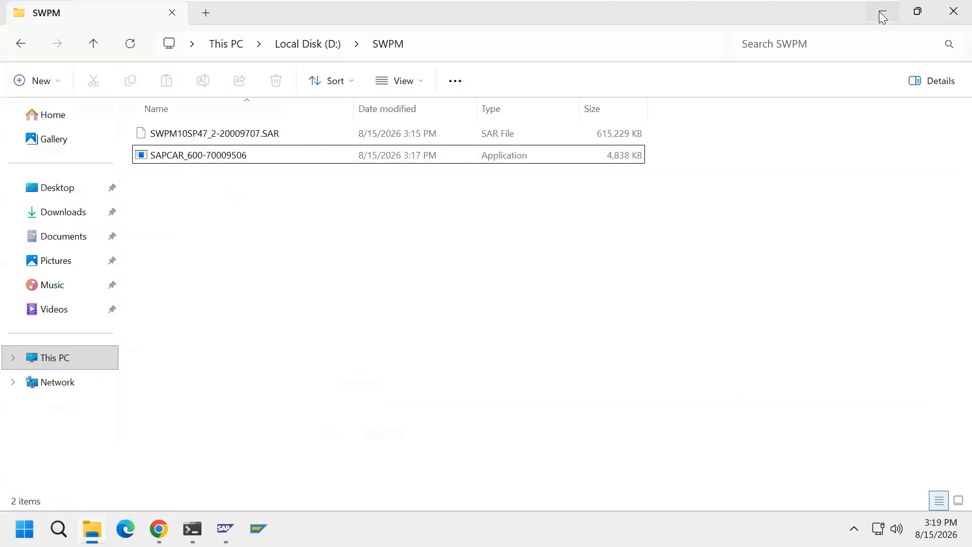
left_click(882, 12)
left_click(193, 527)
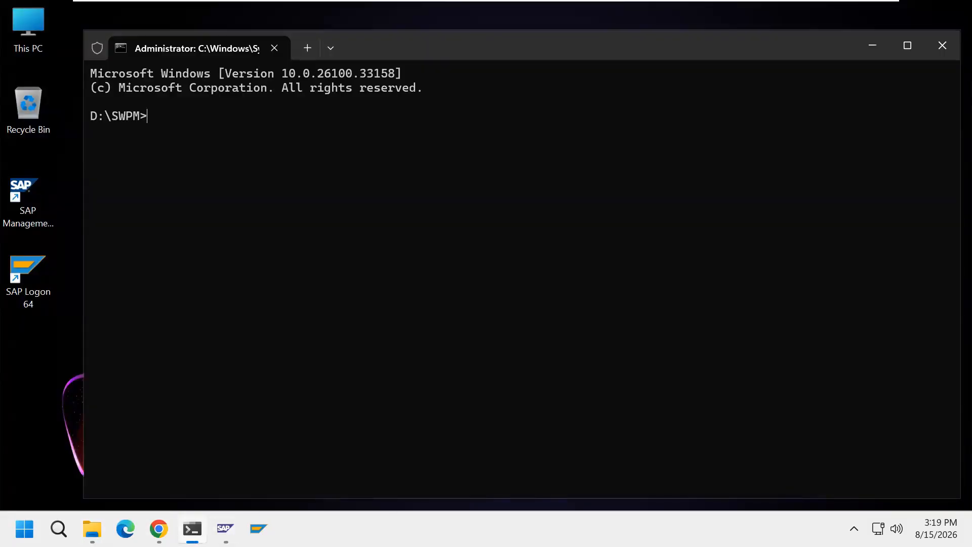
Begin the extraction command at the D:\SWPM prompt with SAPCAR_600-70009506.EXE and the -xvf option.
type("SA")
key("Tab")
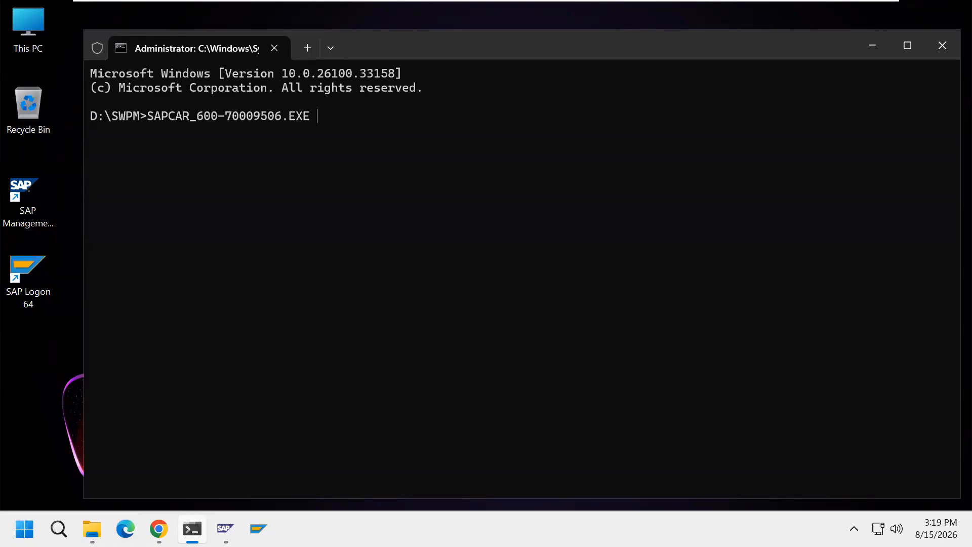
type("-xvf")
Check the Software Provisioning Mgr 1.0 download page and close Chrome.
key("alt+Tab")
left_click(280, 21)
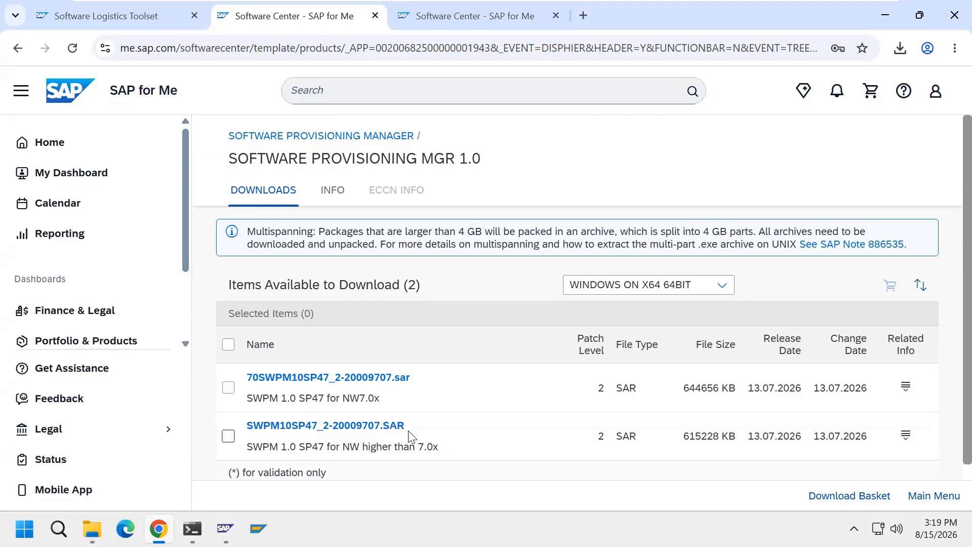
left_click(952, 17)
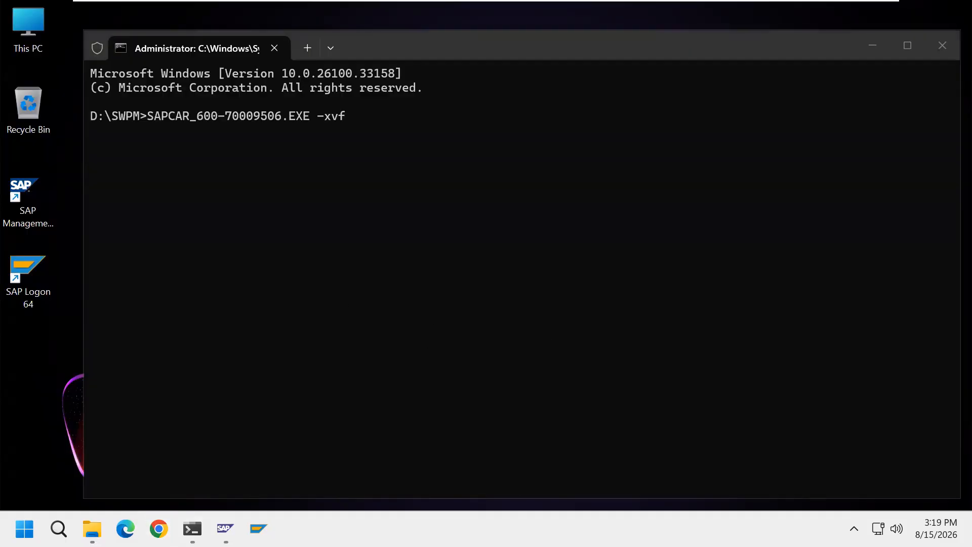
Complete the SAPCAR command with SWPM10SP47_2-20009707.SAR, run the extraction and exit the Command Prompt.
left_click(515, 379)
type("SW")
key("Tab")
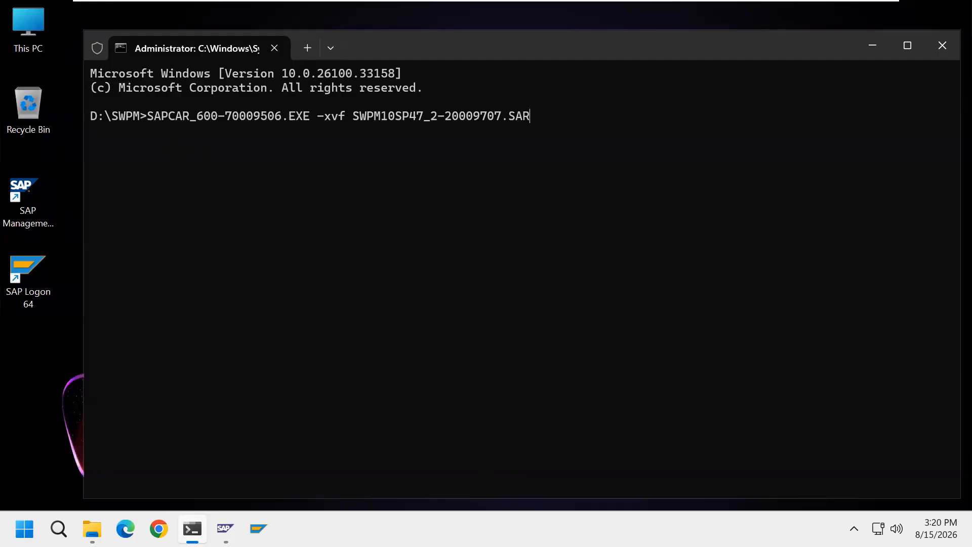
key("Return")
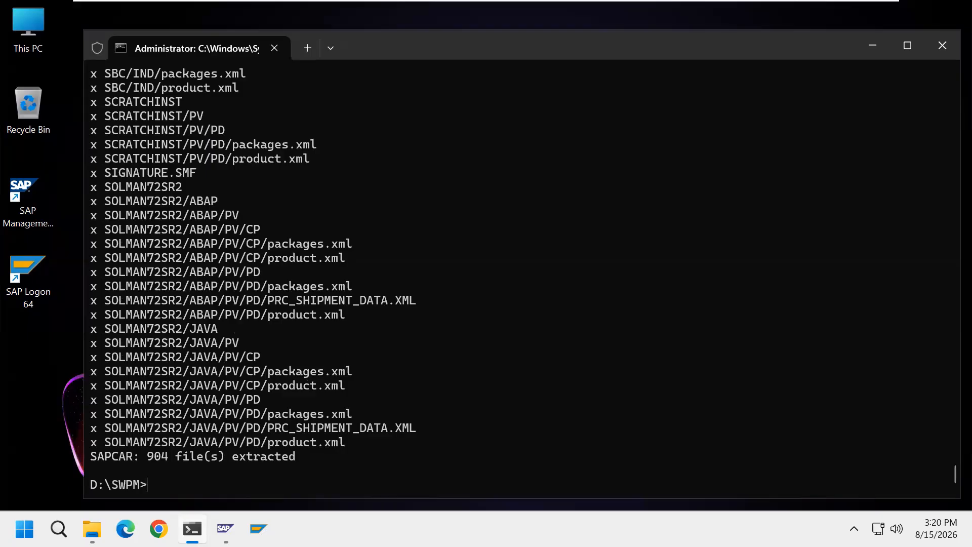
type("exit")
key("Return")
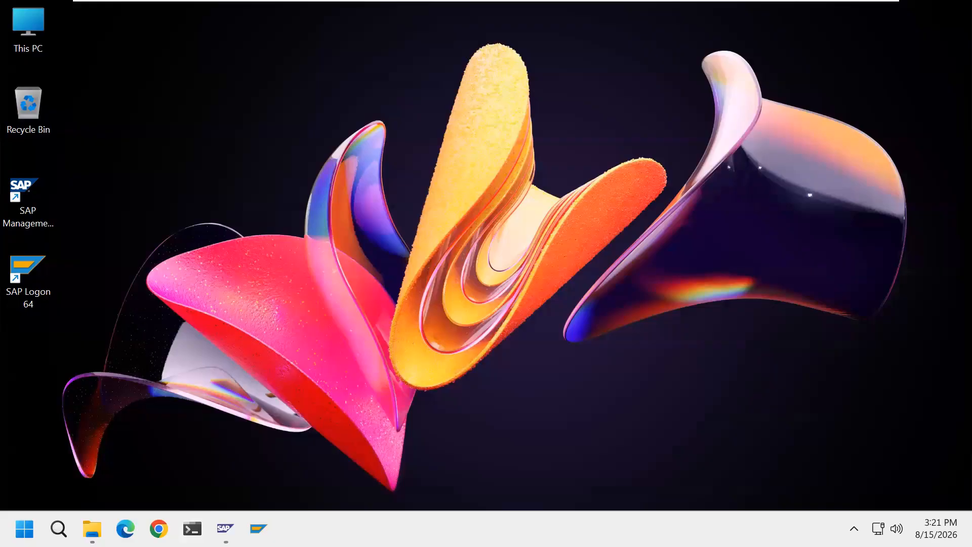
Launch sapinst from the D:\SWPM folder, close File Explorer and agree to proceed past the security warning.
left_click(92, 529)
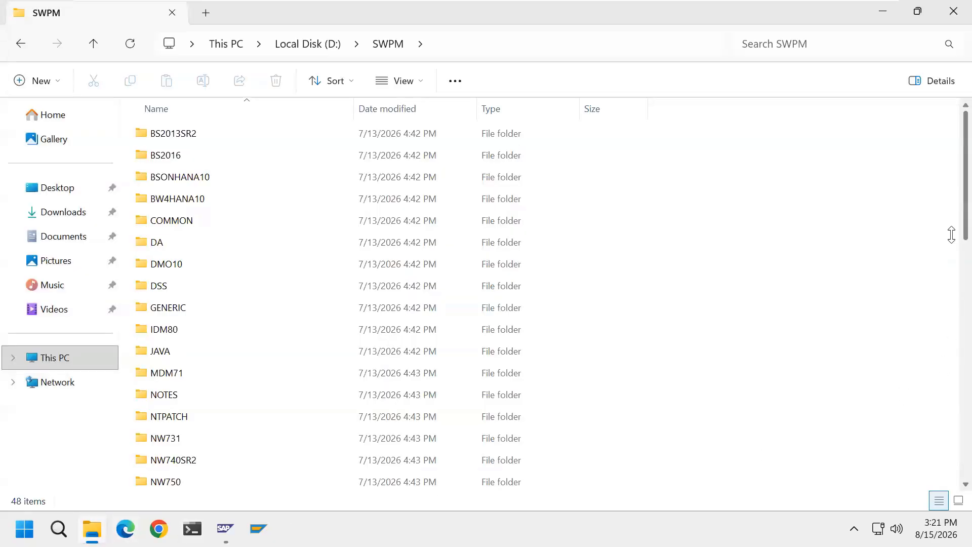
scroll(950, 355, "down", 10)
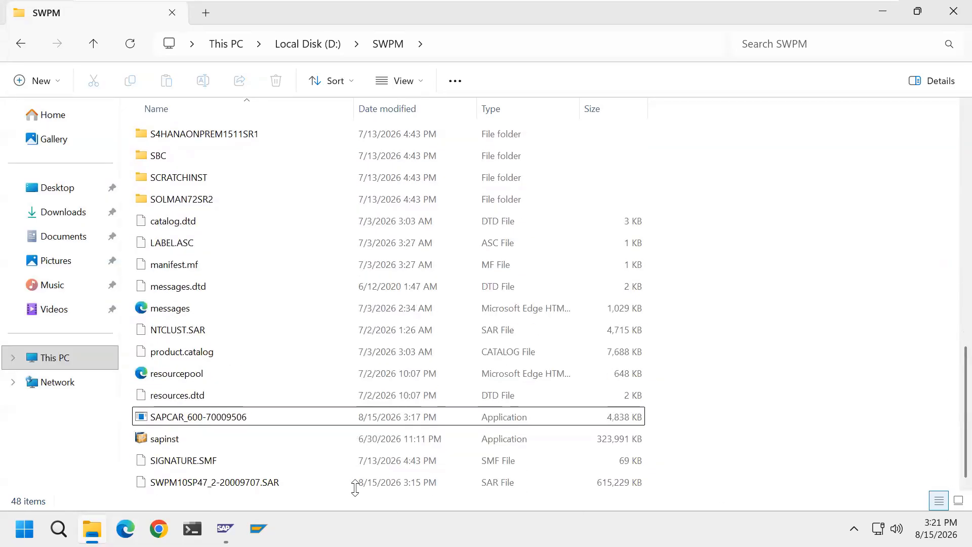
double_click(181, 440)
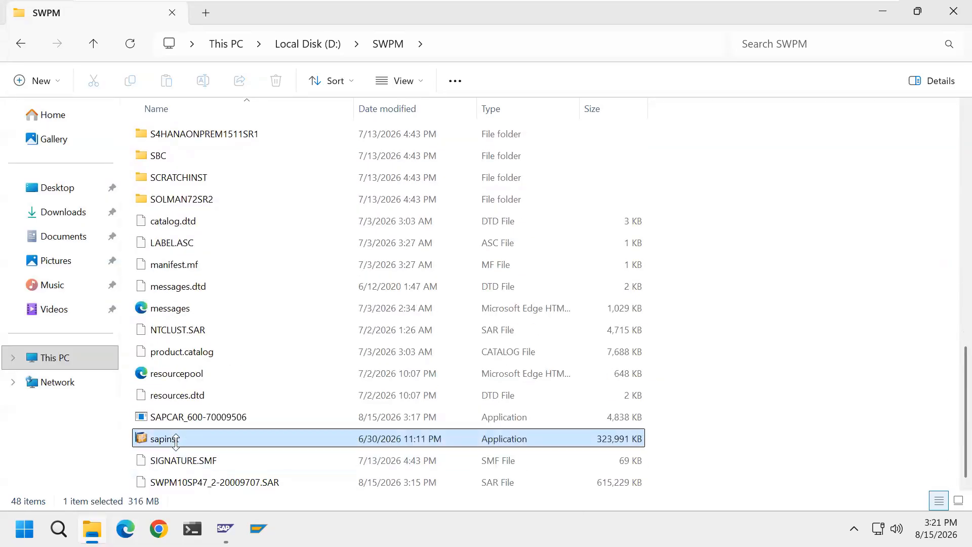
left_click(953, 11)
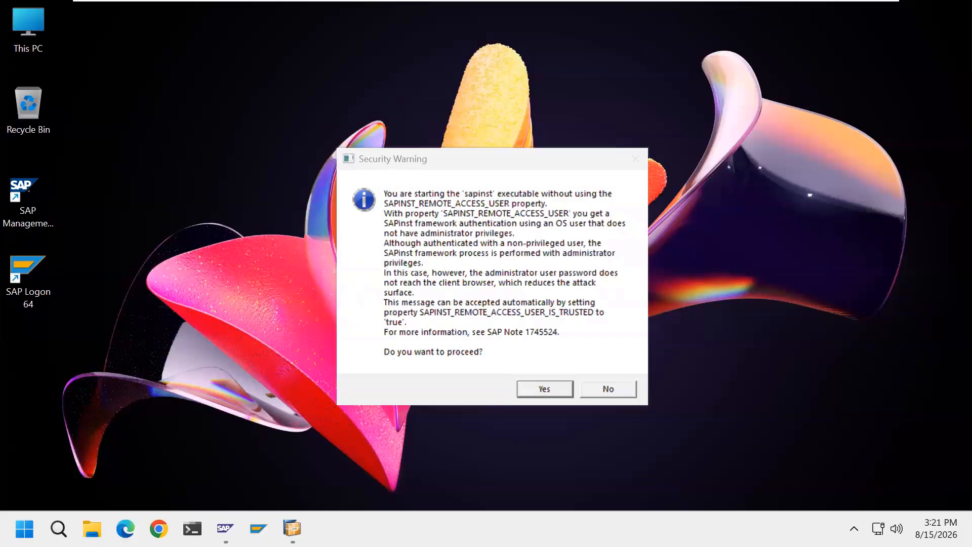
left_click(545, 390)
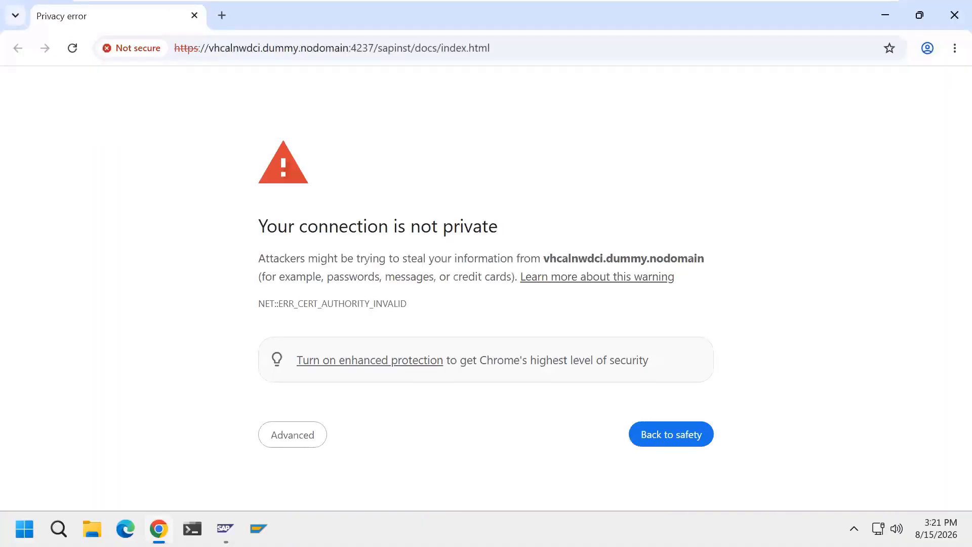
Bypass the browser's certificate warning and proceed to the sapinst page on vhcalnwdci.dummy.nodomain.
left_click(311, 449)
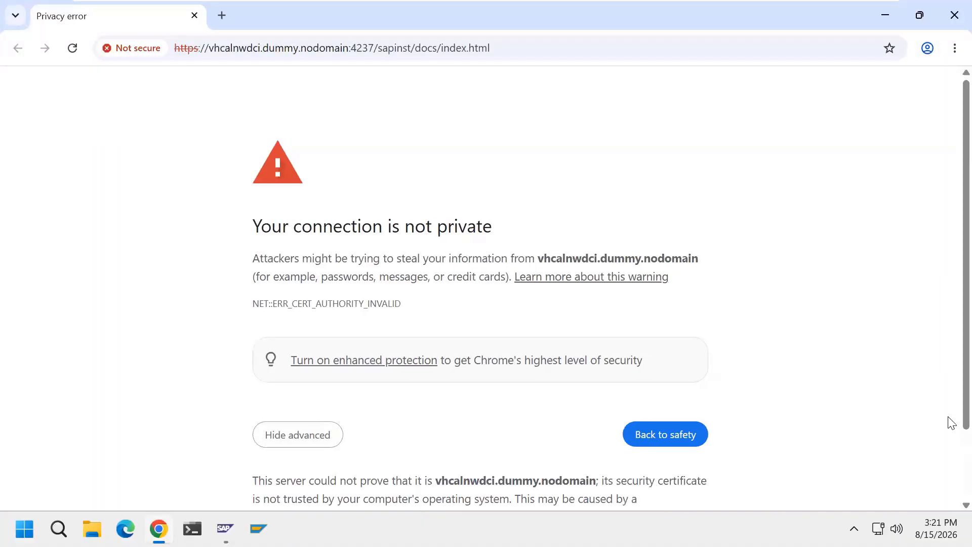
scroll(948, 440, "down", 2)
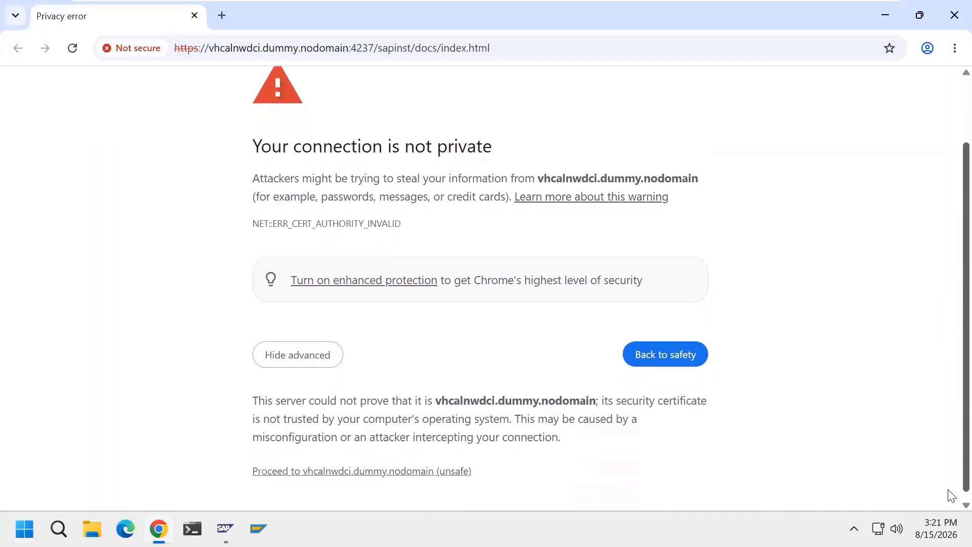
left_click(454, 465)
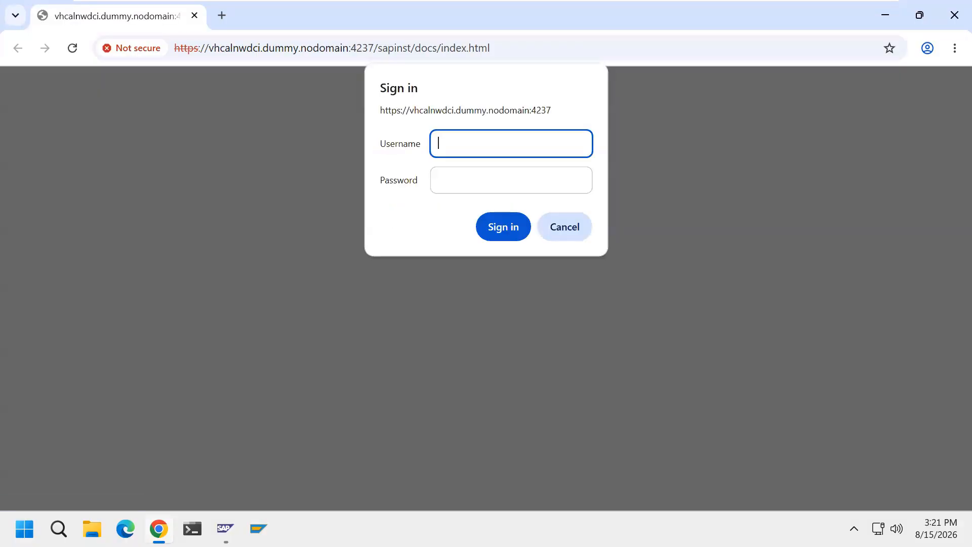
key("super")
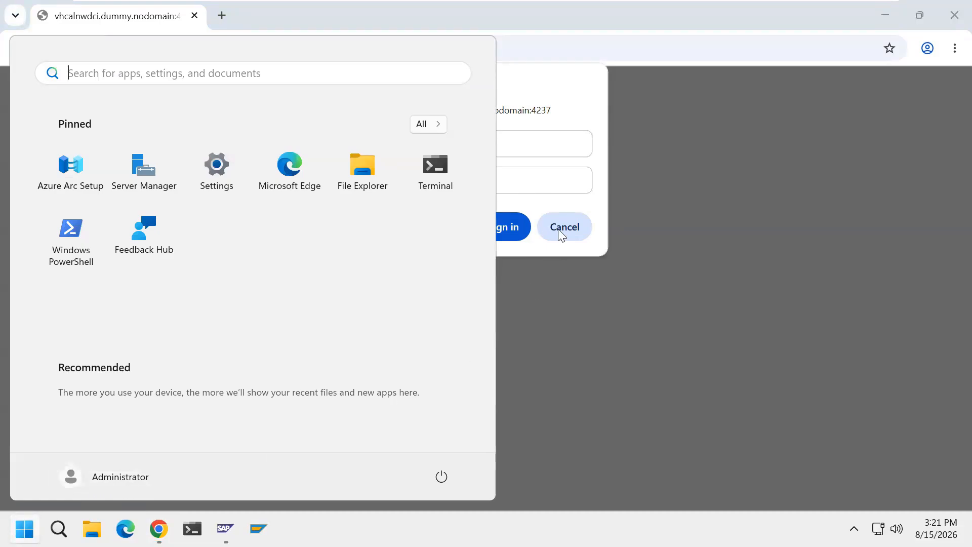
left_click(558, 150)
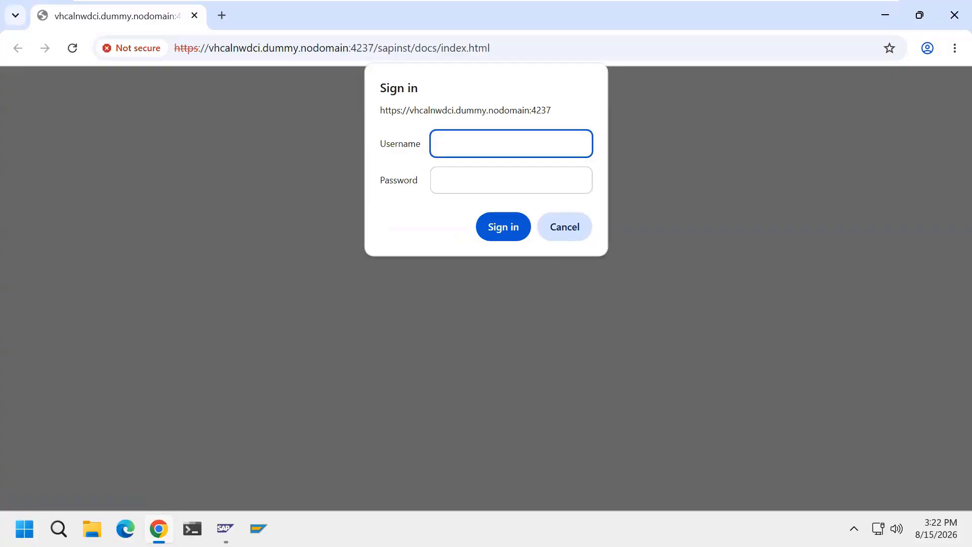
Sign in to the sapinst page as Administrator with the account password.
type("Administrator")
left_click(537, 187)
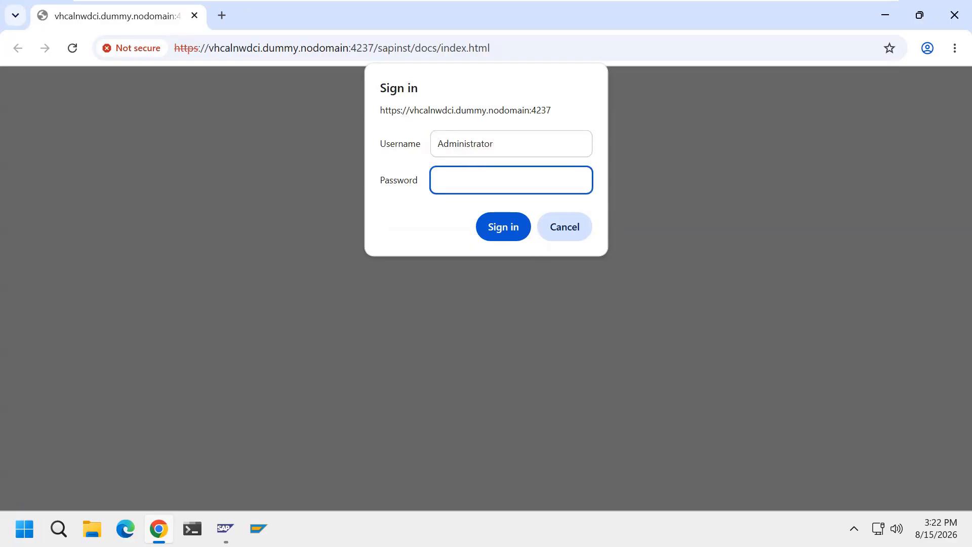
type("•••••••••")
left_click(502, 231)
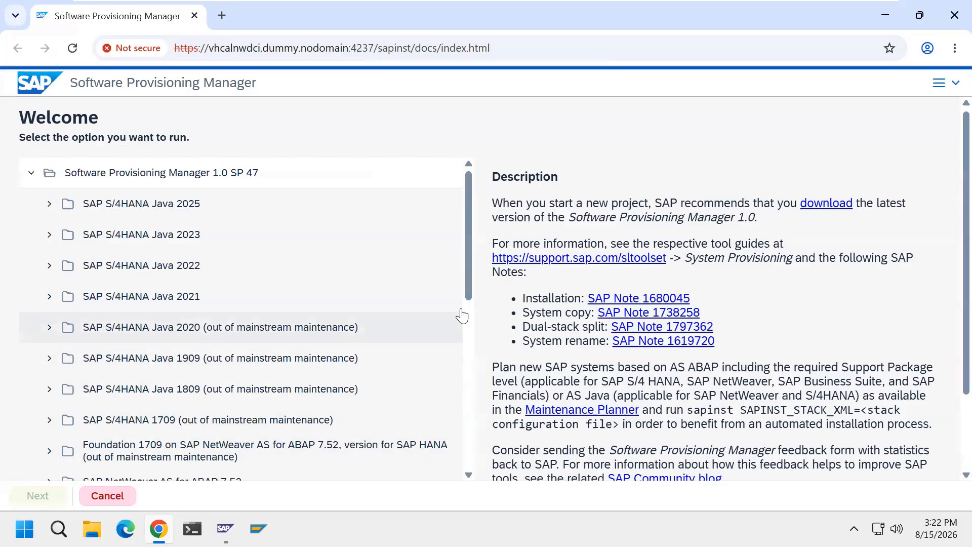
Expand SAP NetWeaver AS for ABAP 7.52 > MS SQL Server > System Copy > Source System > Based on AS ABAP.
scroll(466, 353, "down", 3)
scroll(466, 353, "down", 3)
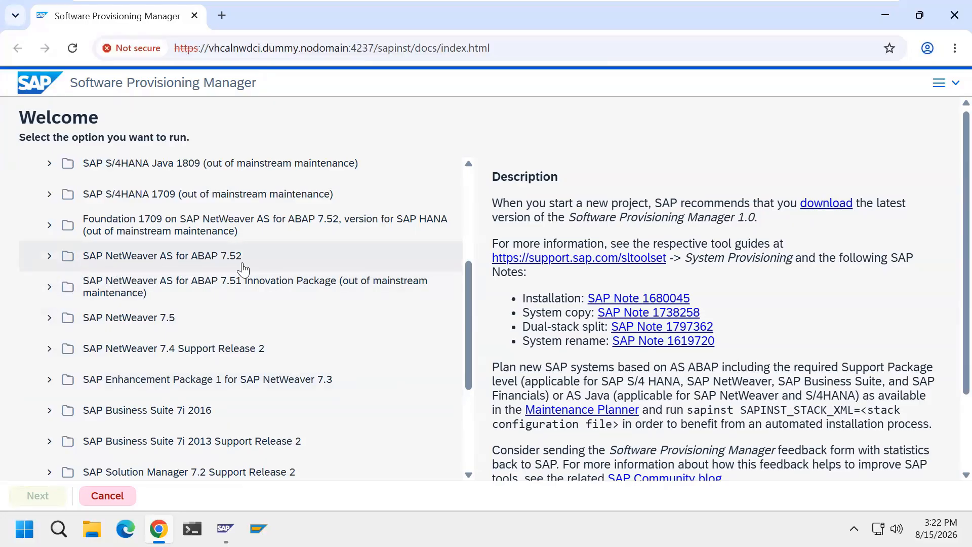
left_click(49, 255)
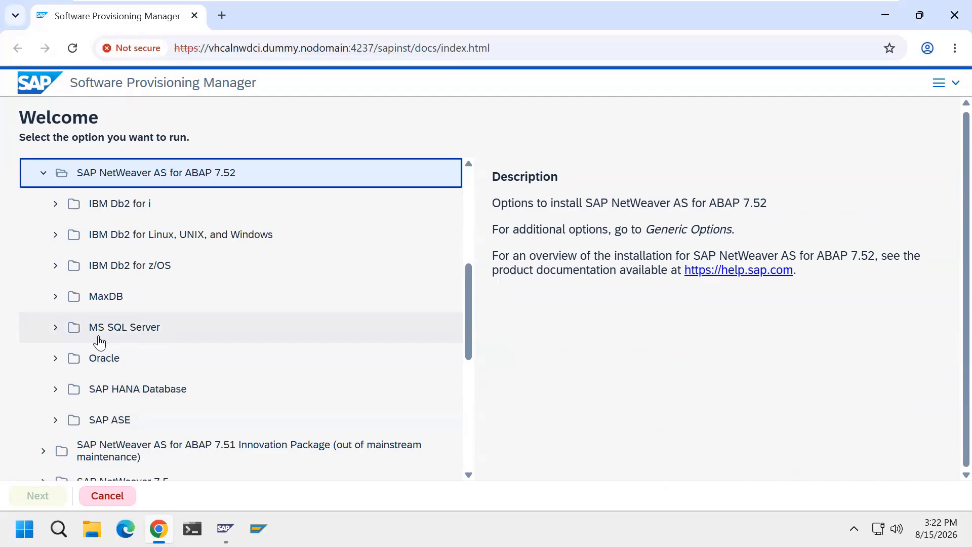
left_click(54, 328)
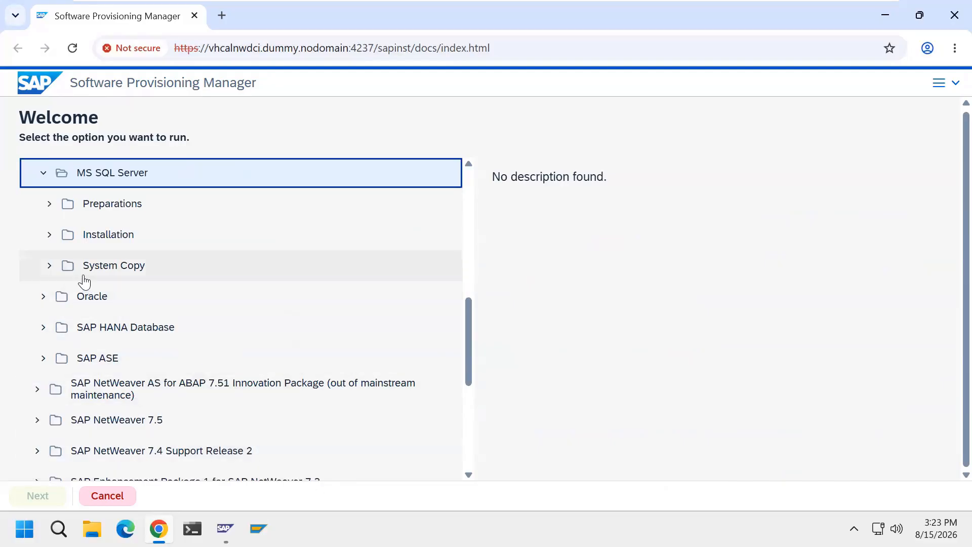
left_click(49, 266)
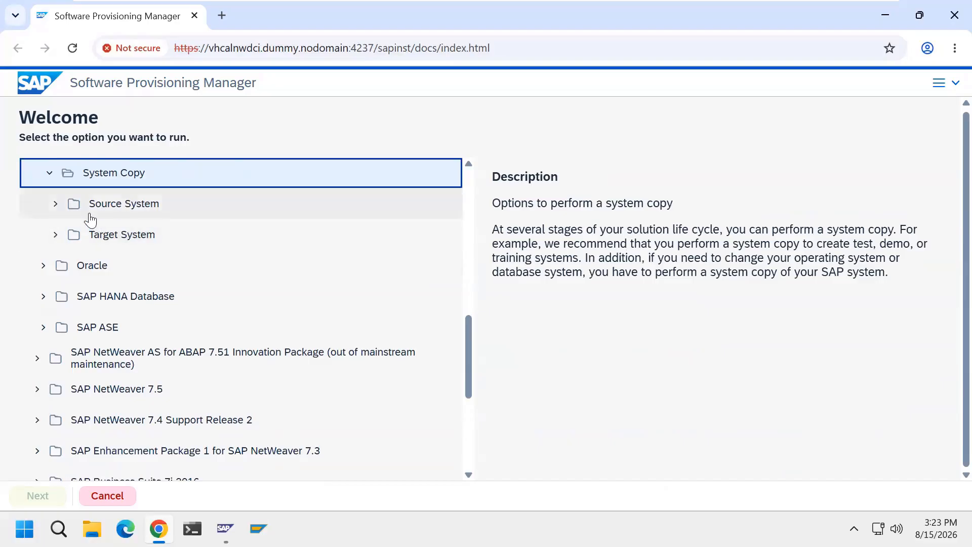
left_click(53, 203)
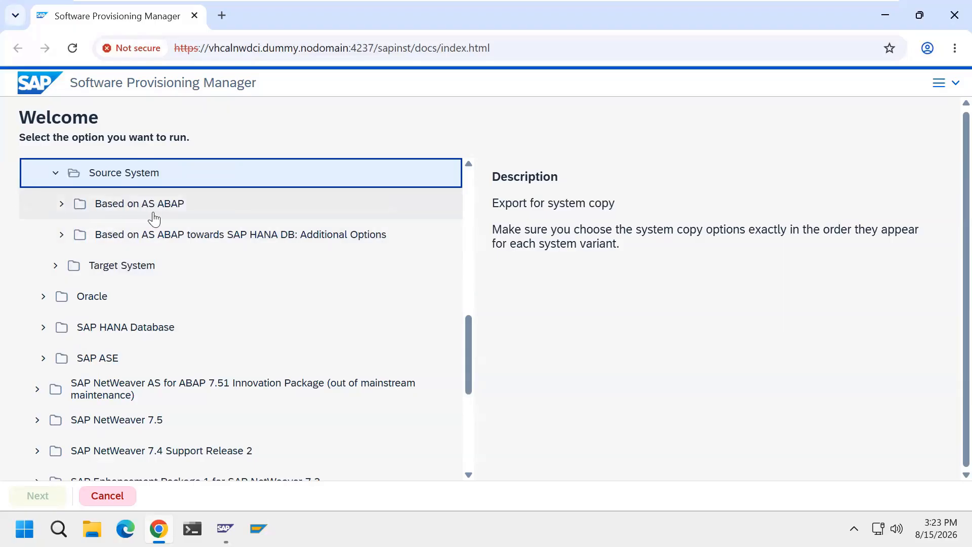
left_click(62, 205)
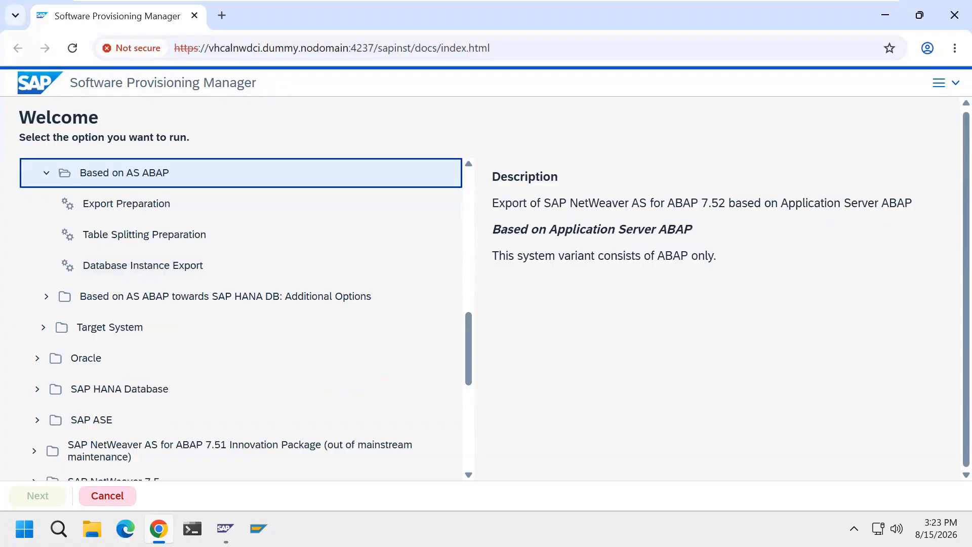
Review the Export Preparation and Table Splitting Preparation descriptions, then select Database Instance Export and proceed.
left_click(169, 215)
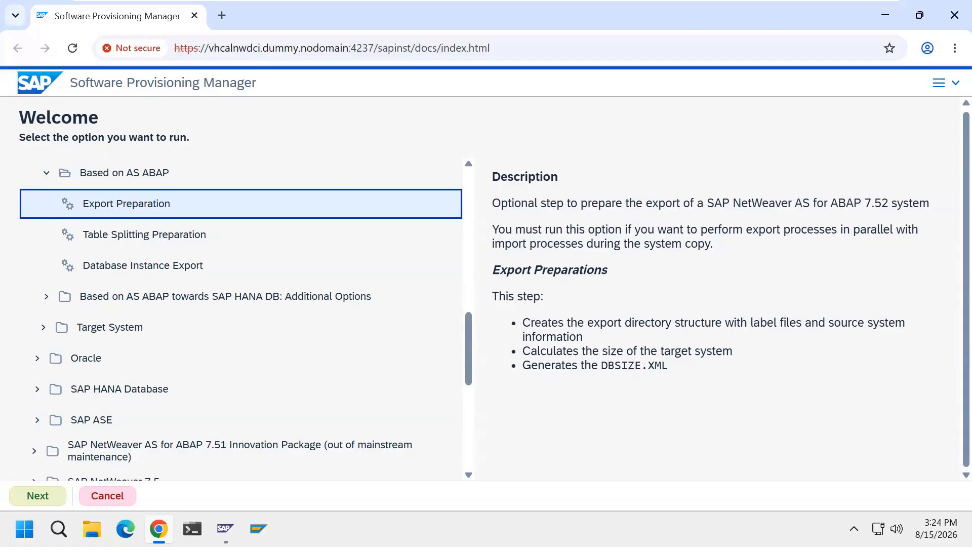
left_click(221, 243)
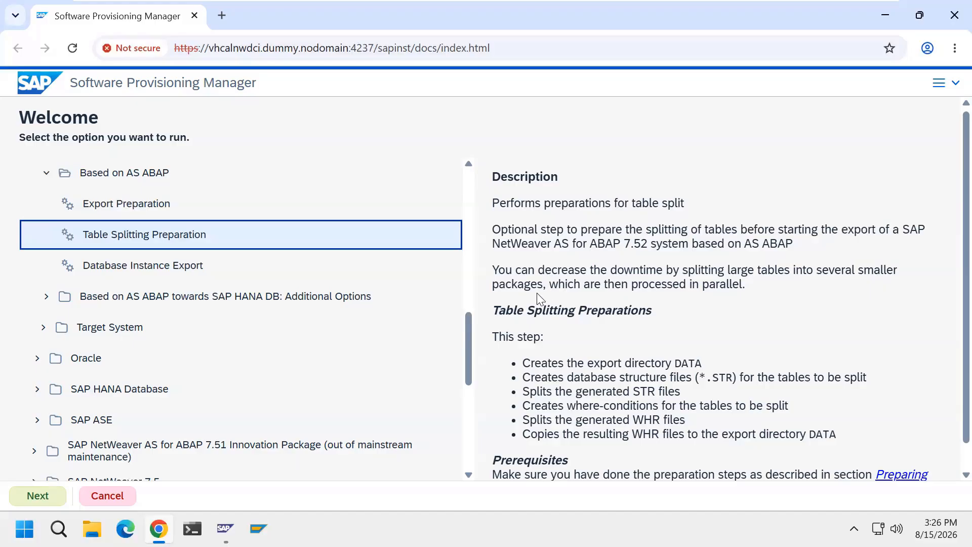
left_click(187, 277)
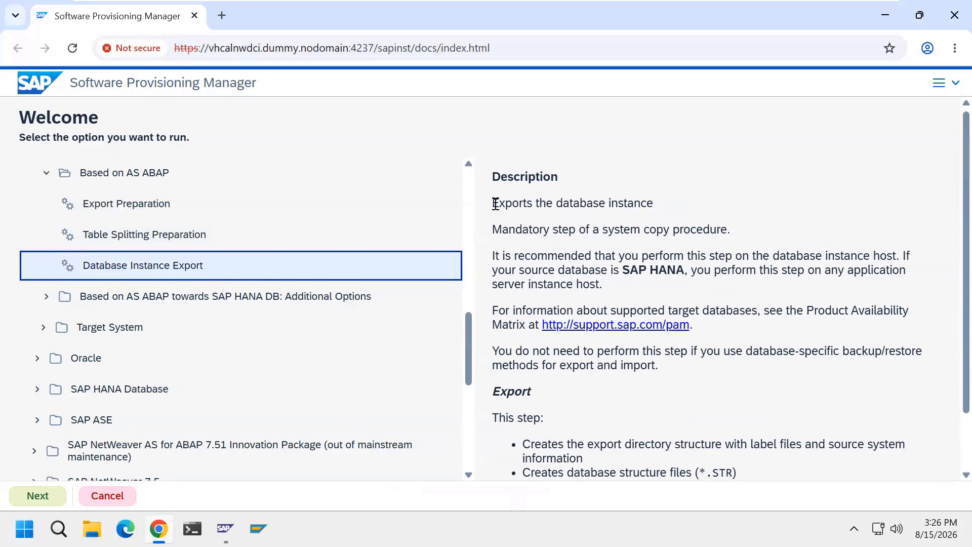
left_click_drag(494, 203, 654, 208)
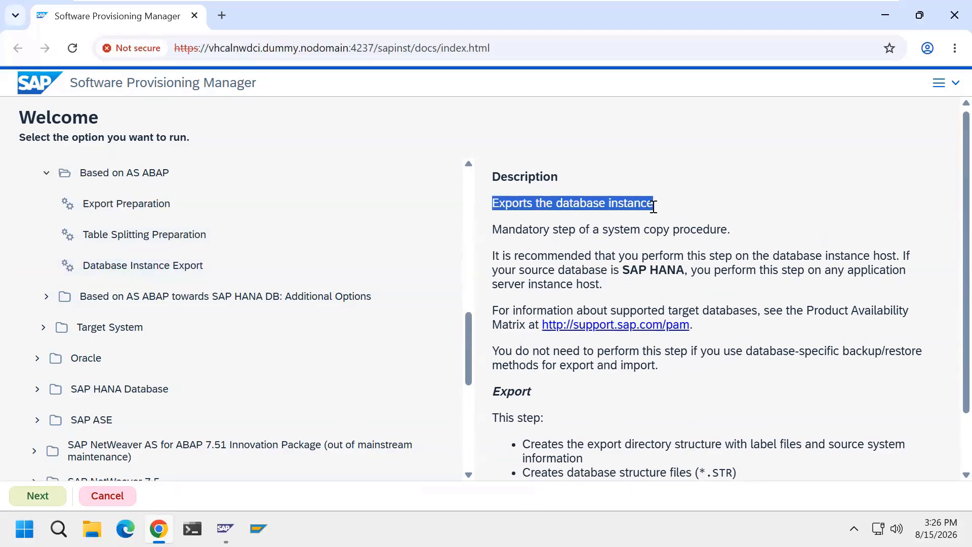
left_click(707, 211)
left_click(250, 273)
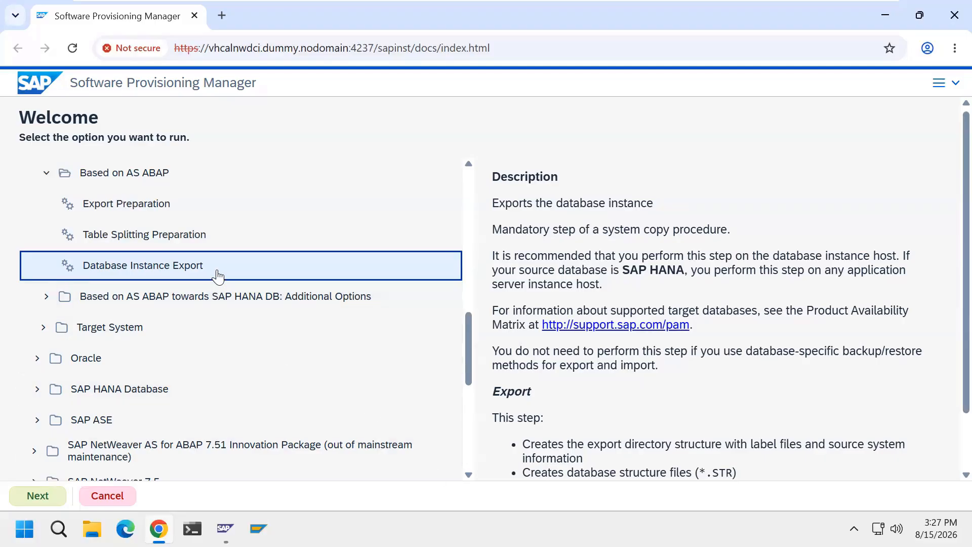
left_click(53, 495)
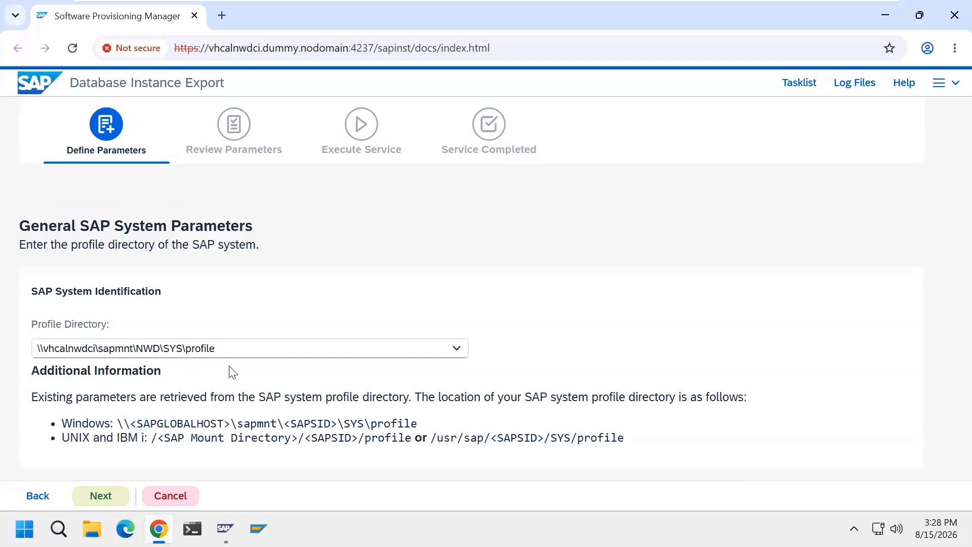
Check the profile files in D:\usr\sap\NWD\SYS\profile in File Explorer and close the window.
left_click(92, 529)
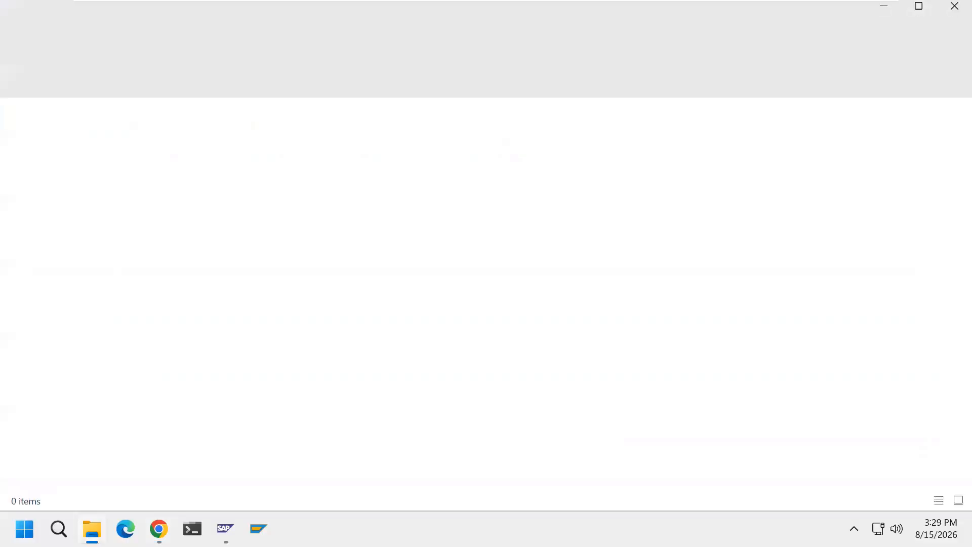
left_click(104, 363)
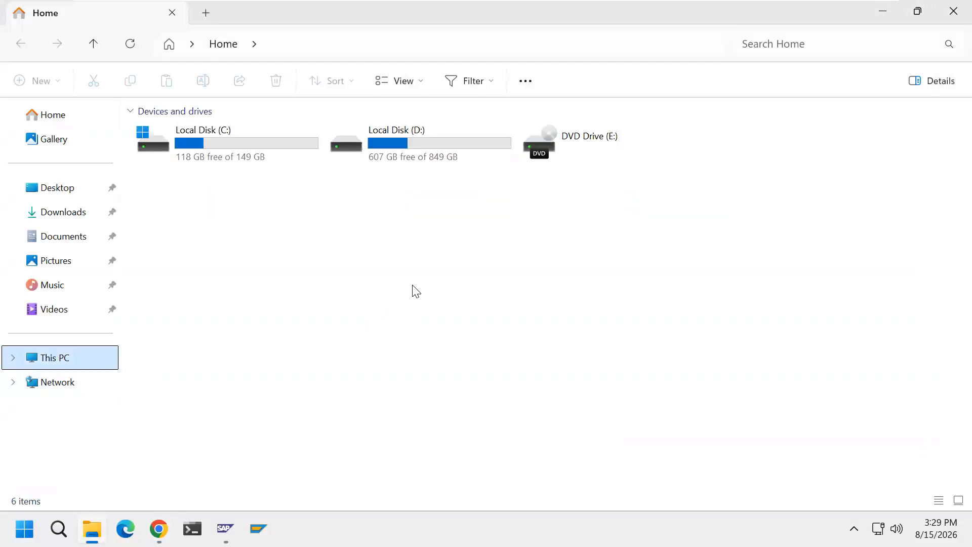
double_click(414, 153)
left_click(169, 186)
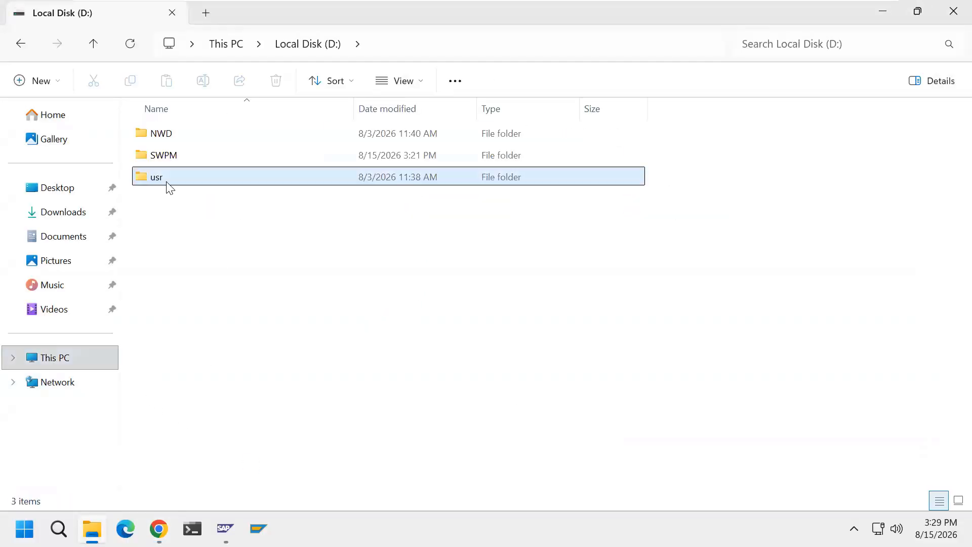
double_click(169, 187)
left_click(180, 139)
double_click(180, 139)
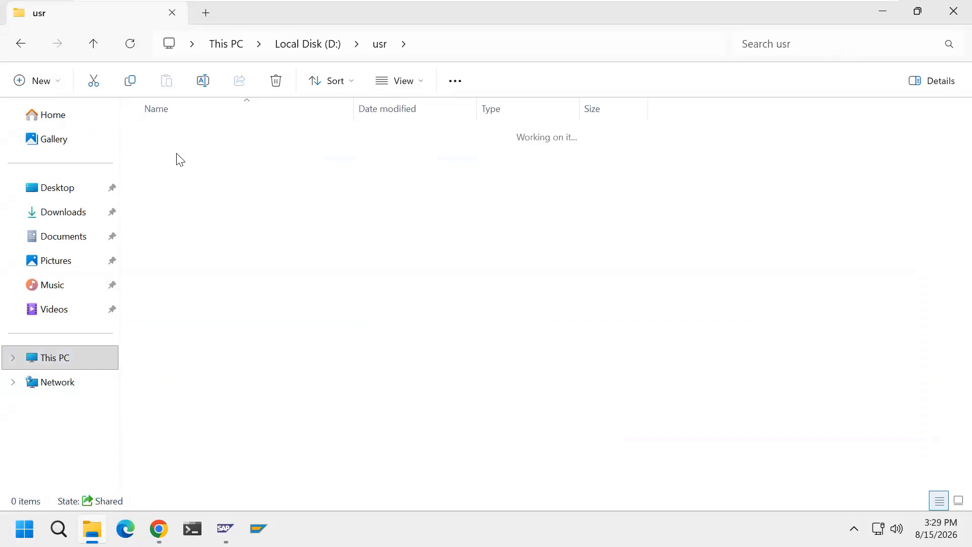
double_click(178, 155)
left_click(180, 182)
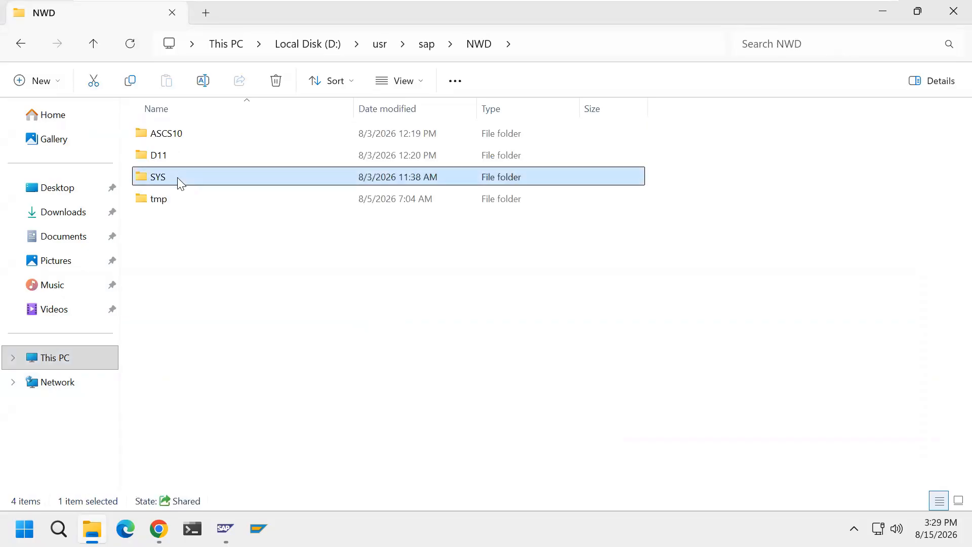
double_click(181, 182)
double_click(189, 199)
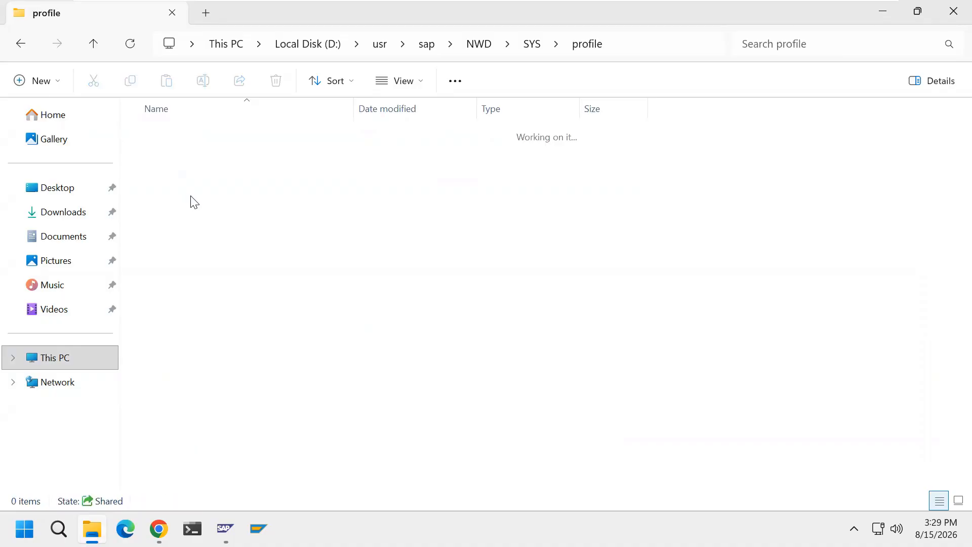
left_click(951, 21)
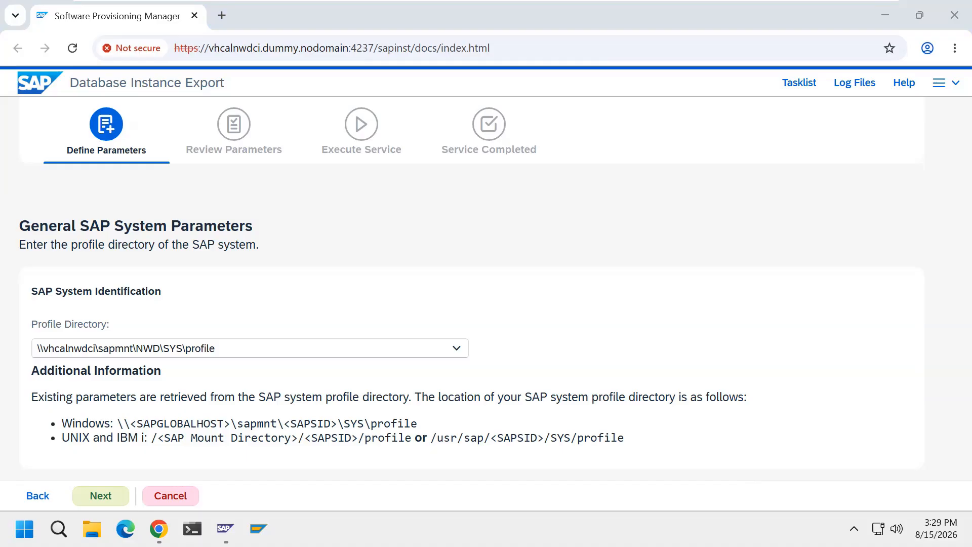
Accept the profile directory \\vhcalnwdci\sapmnt\NWD\SYS\profile and copy the nwdadm password from the Word notes.
left_click(101, 499)
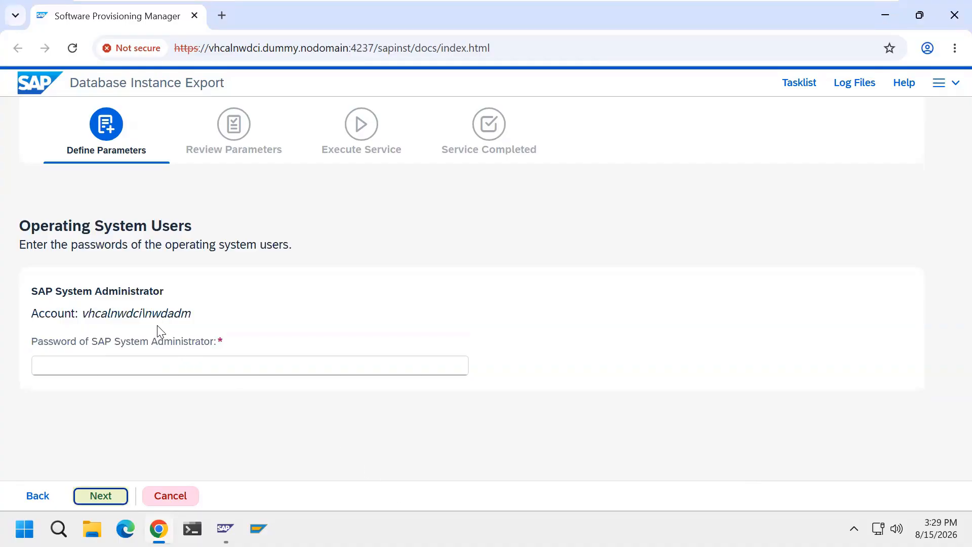
left_click_drag(147, 315, 192, 316)
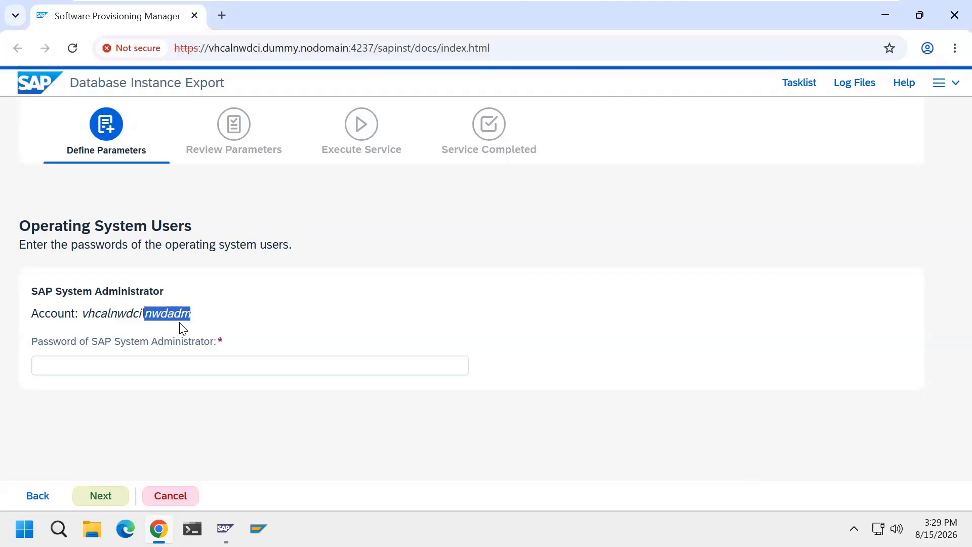
left_click(342, 310)
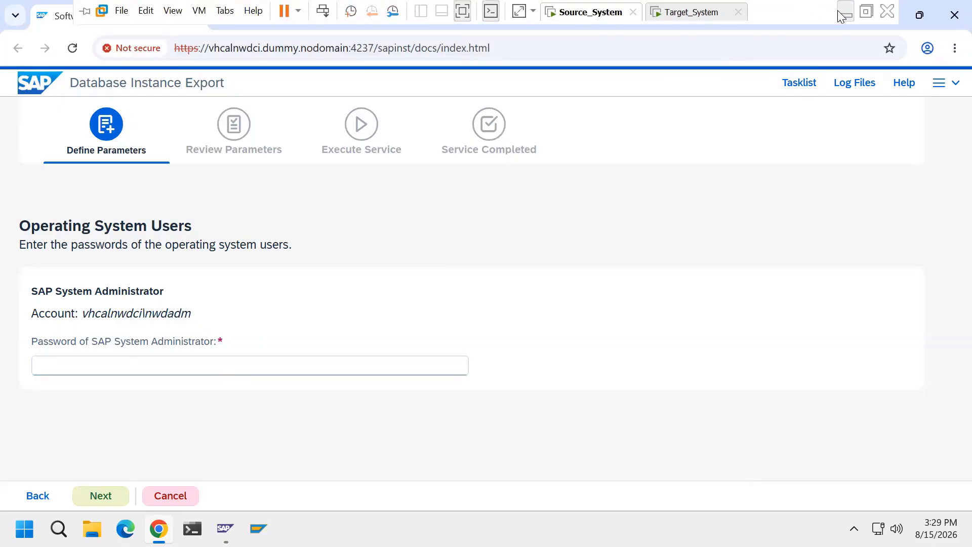
left_click(842, 10)
scroll(510, 389, "down", 1)
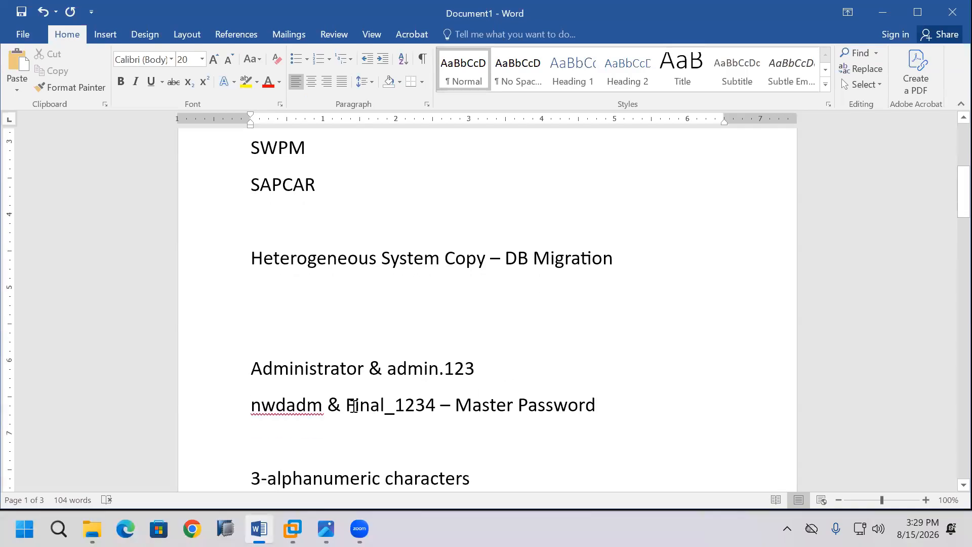
left_click_drag(346, 405, 435, 405)
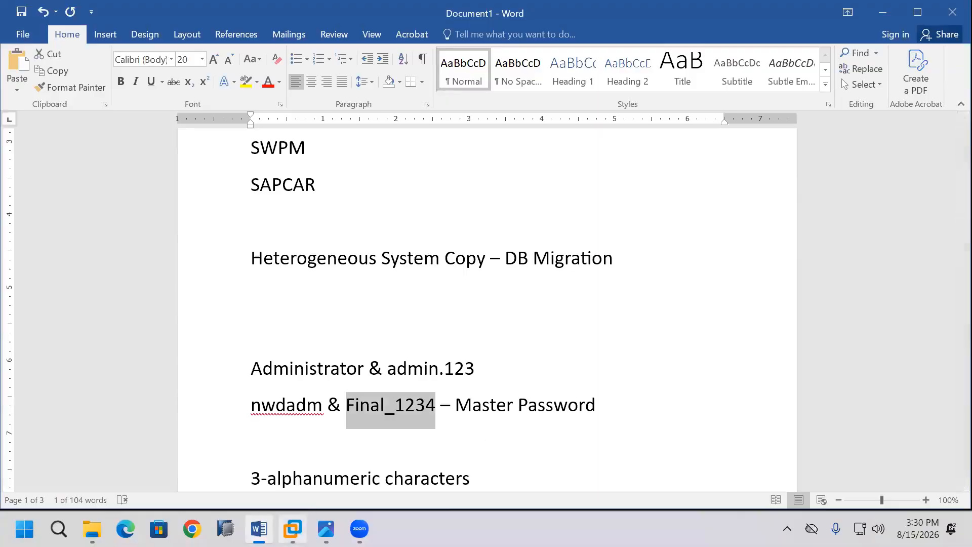
Return to the source system VM, paste the SAP System Administrator password and continue with database ID NWD.
left_click(293, 529)
left_click(244, 367)
key("ctrl+v")
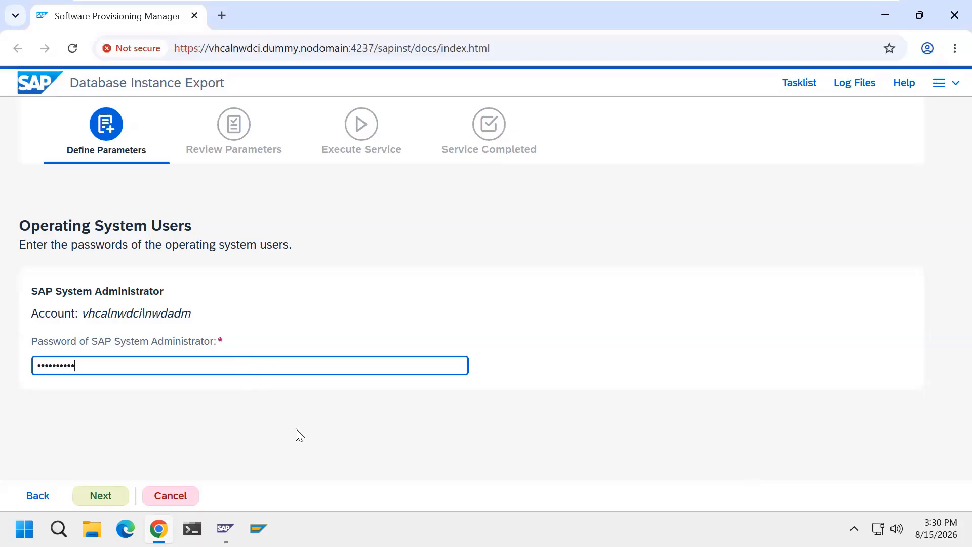
left_click(115, 500)
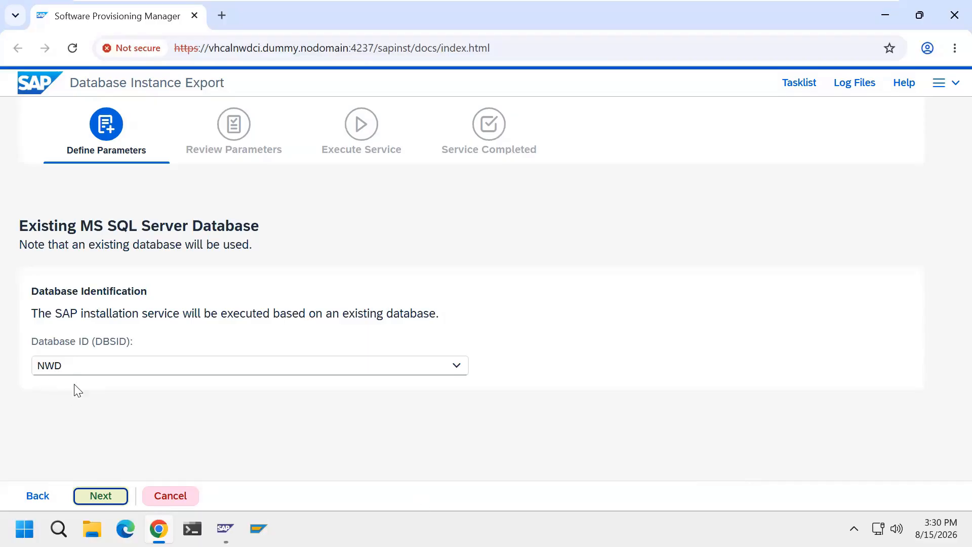
left_click(101, 496)
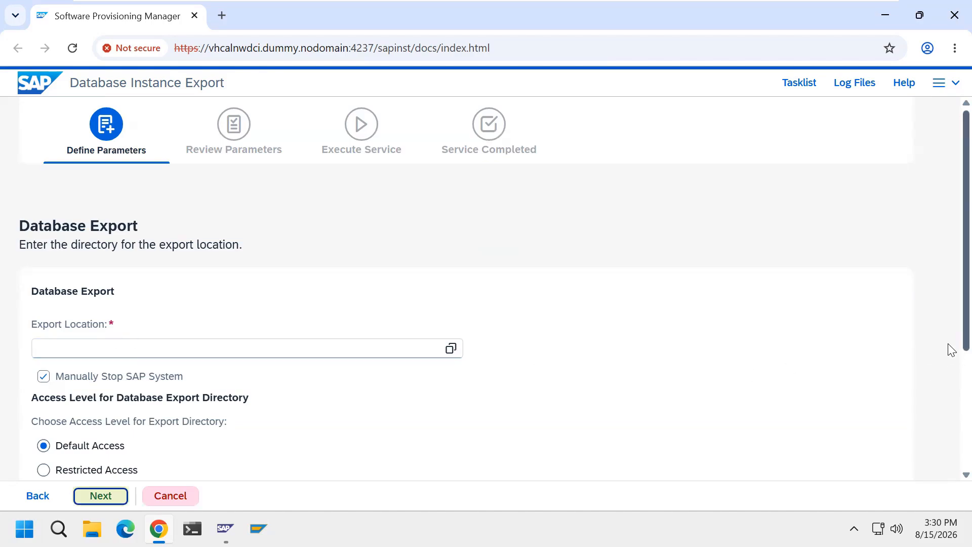
Read the additional information on the database schema dump, export location and manually stopping the SAP system.
scroll(951, 361, "down", 4)
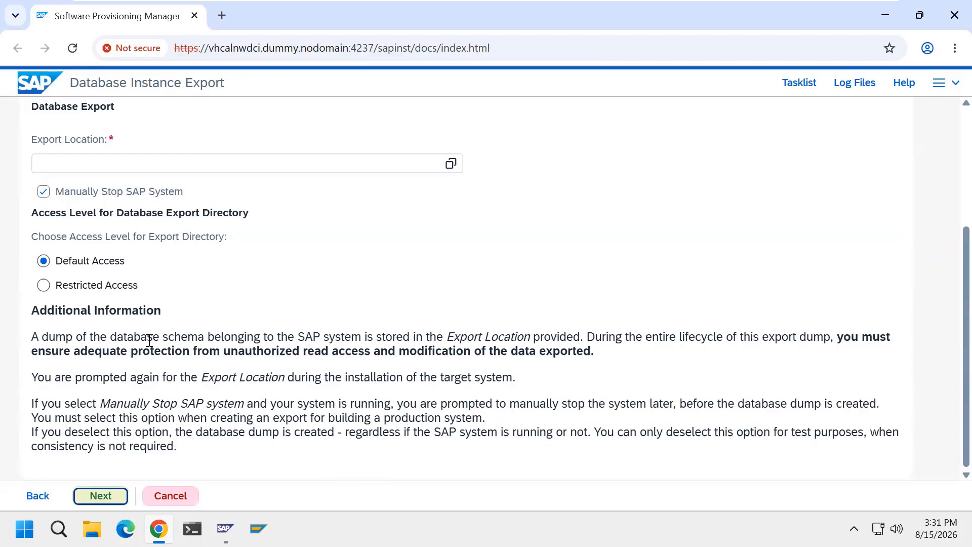
left_click(132, 337)
left_click_drag(132, 337, 204, 337)
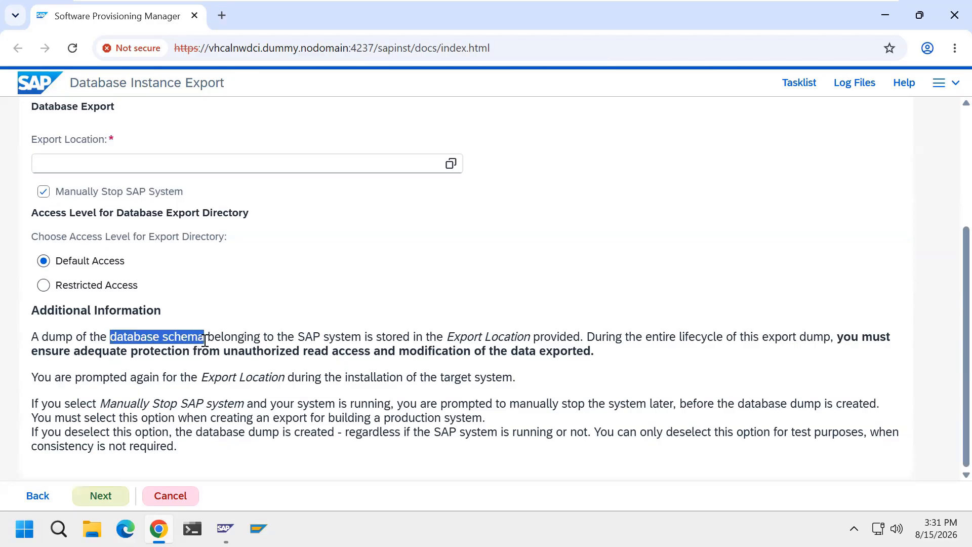
left_click_drag(43, 337, 204, 338)
left_click_drag(297, 338, 361, 335)
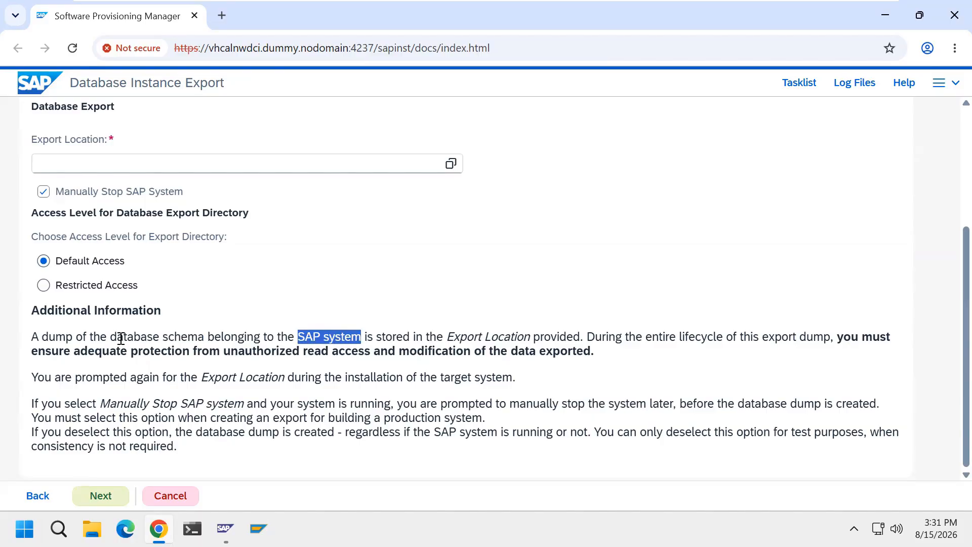
left_click_drag(110, 338, 205, 338)
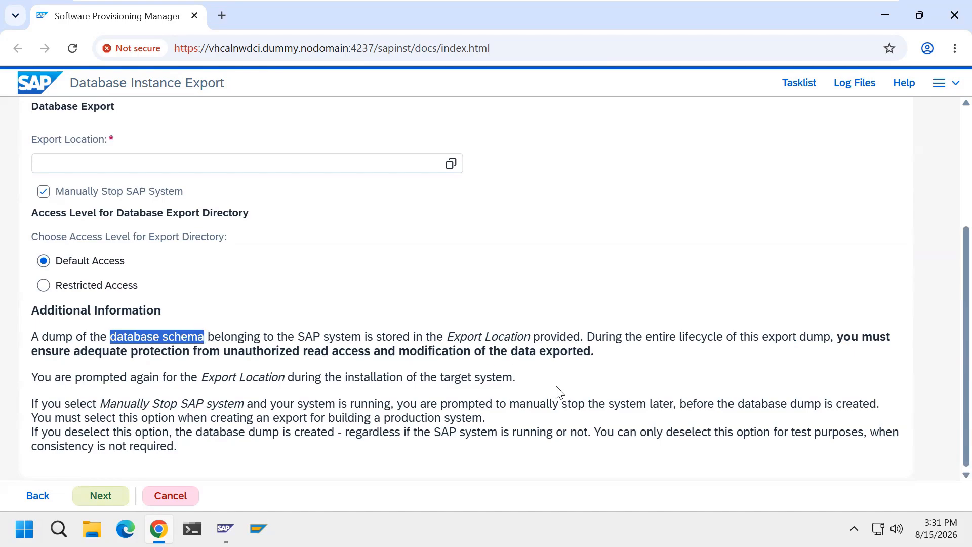
left_click(563, 400)
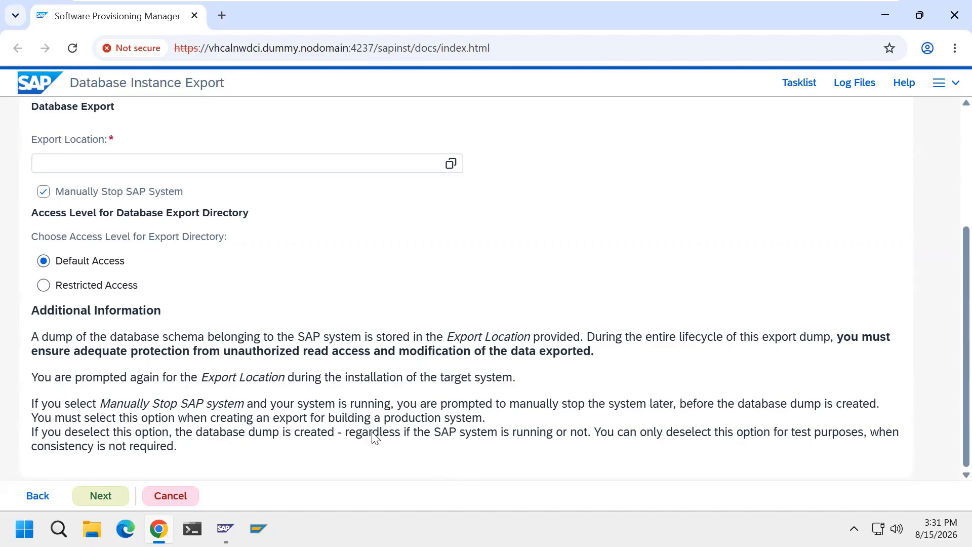
Create a folder named export at the root of drive D: in File Explorer and close the window.
left_click(158, 528)
key("super+e")
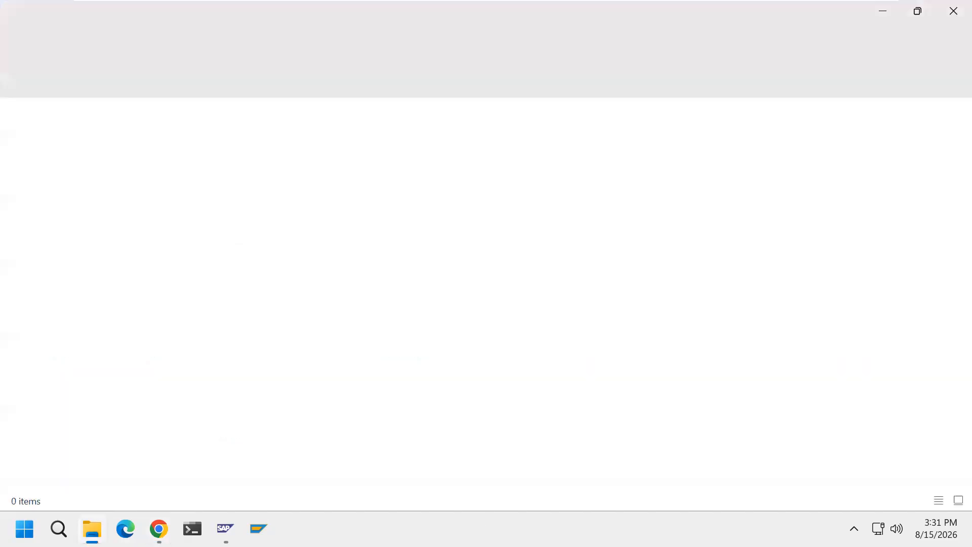
left_click(97, 359)
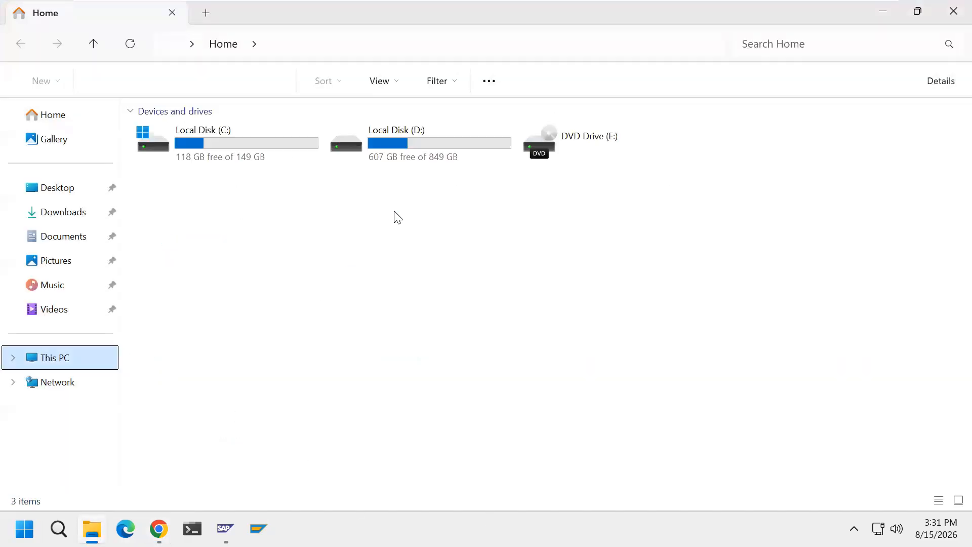
double_click(409, 158)
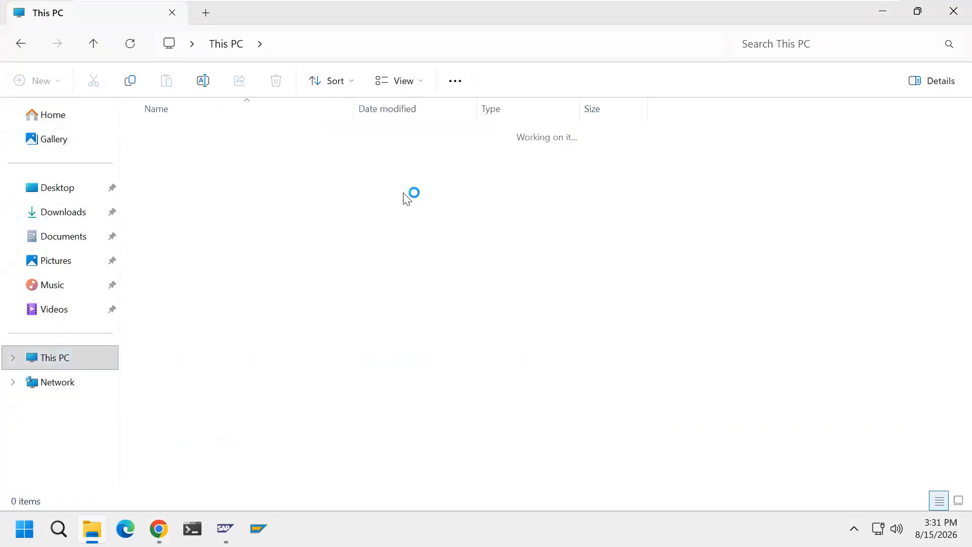
right_click(350, 284)
mouse_move(464, 184)
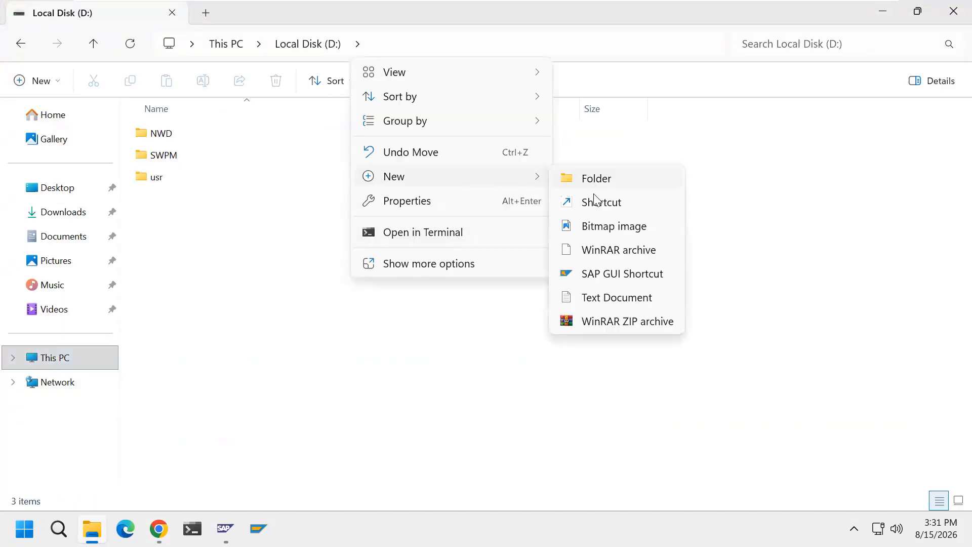
left_click(596, 179)
type("export")
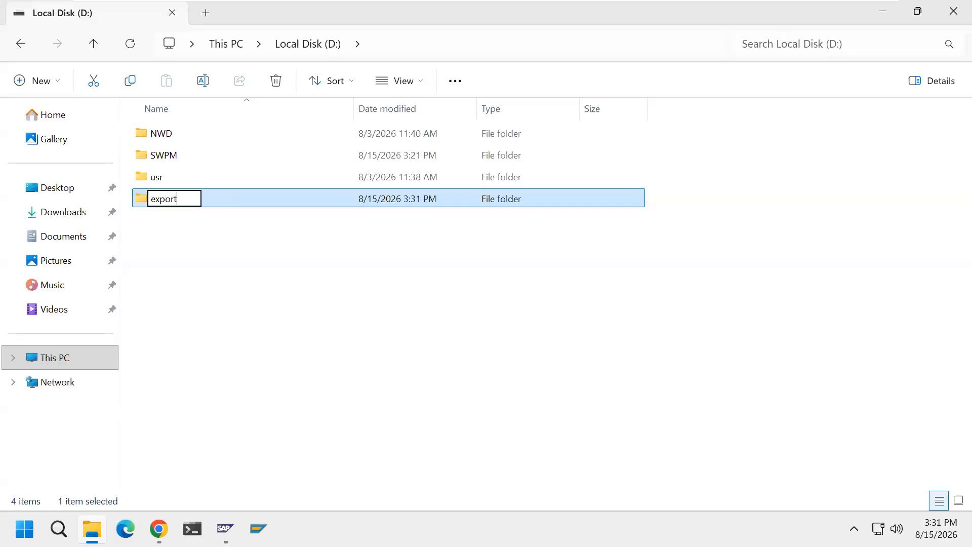
key("Return")
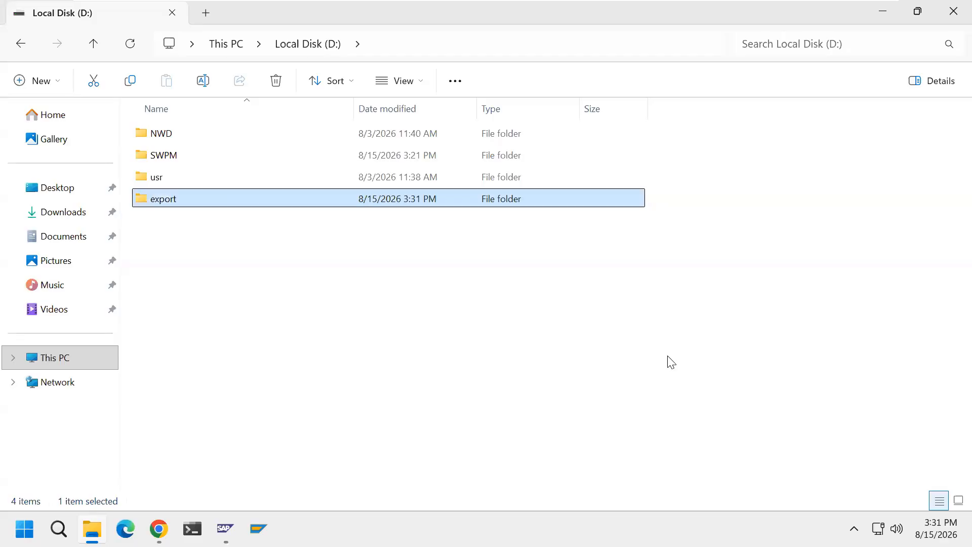
left_click(954, 11)
Choose D:\export as the export location for the database export.
scroll(478, 332, "up", 3)
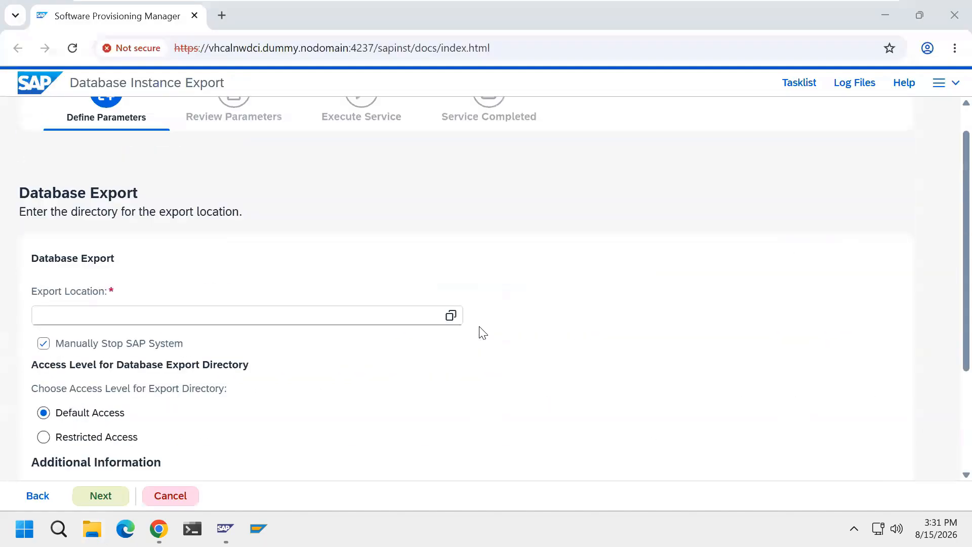
left_click(451, 315)
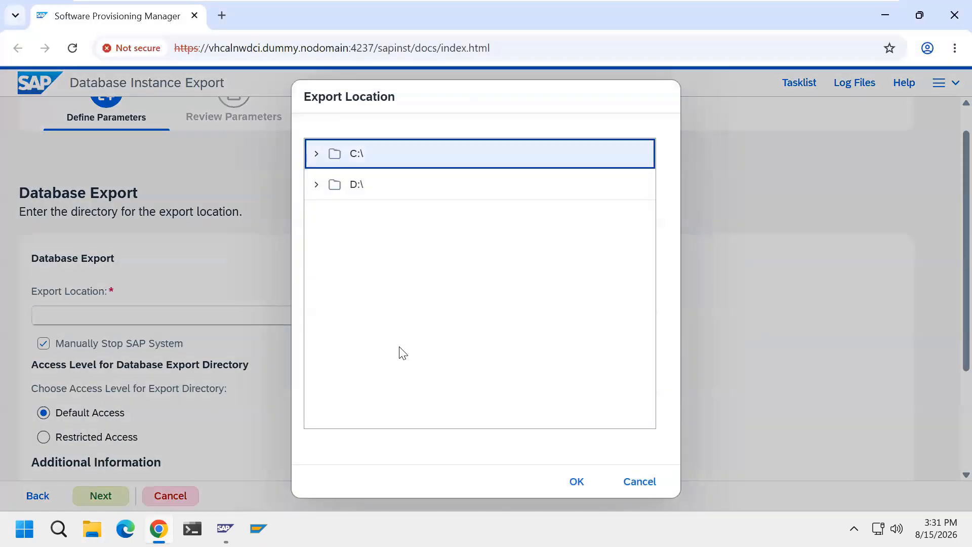
left_click(317, 187)
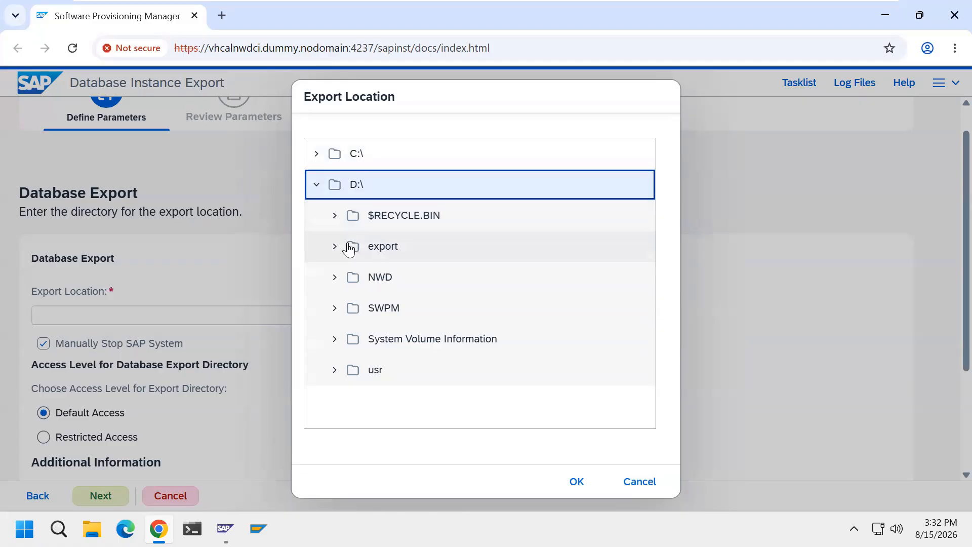
left_click(384, 248)
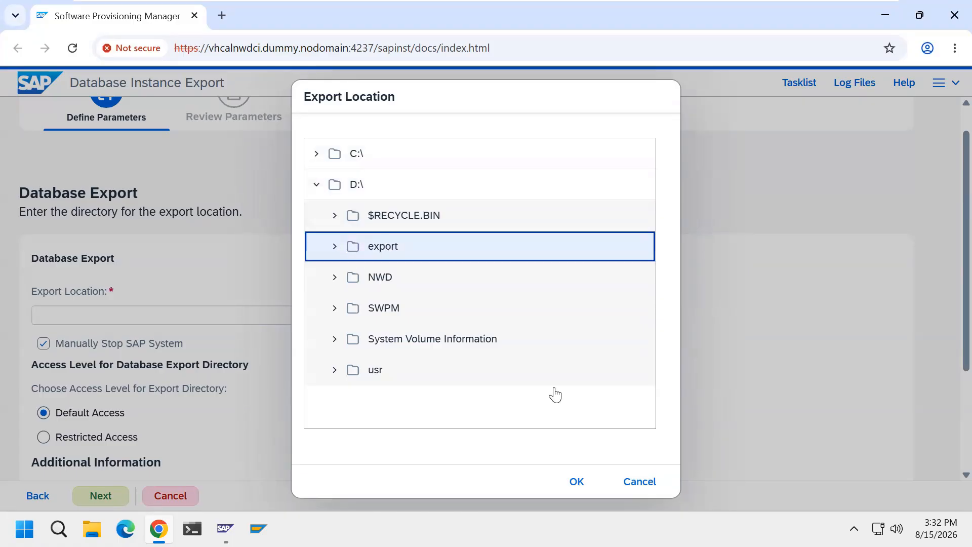
left_click(580, 482)
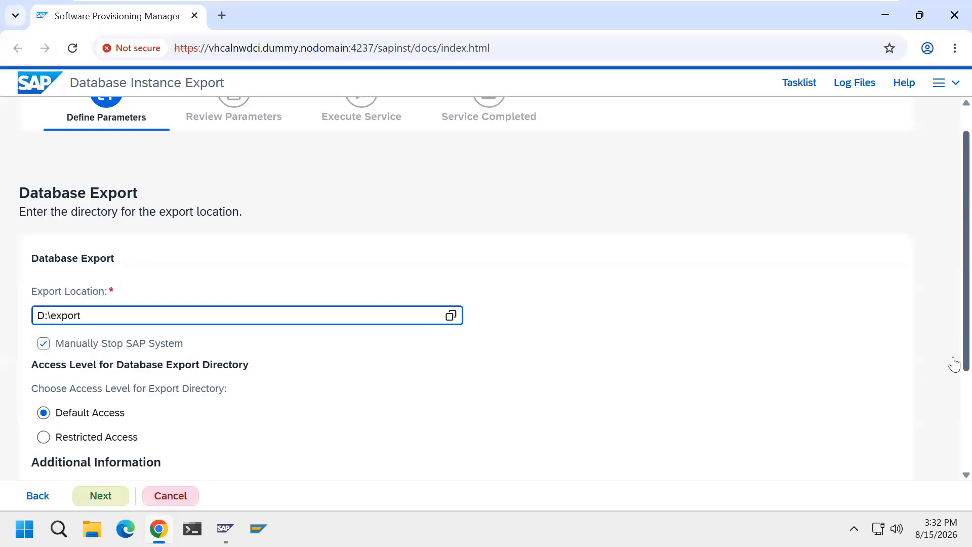
Check the NWD instances in the SAP Management Console, disable Manually Stop SAP System and continue with default access.
left_click_drag(954, 363, 954, 512)
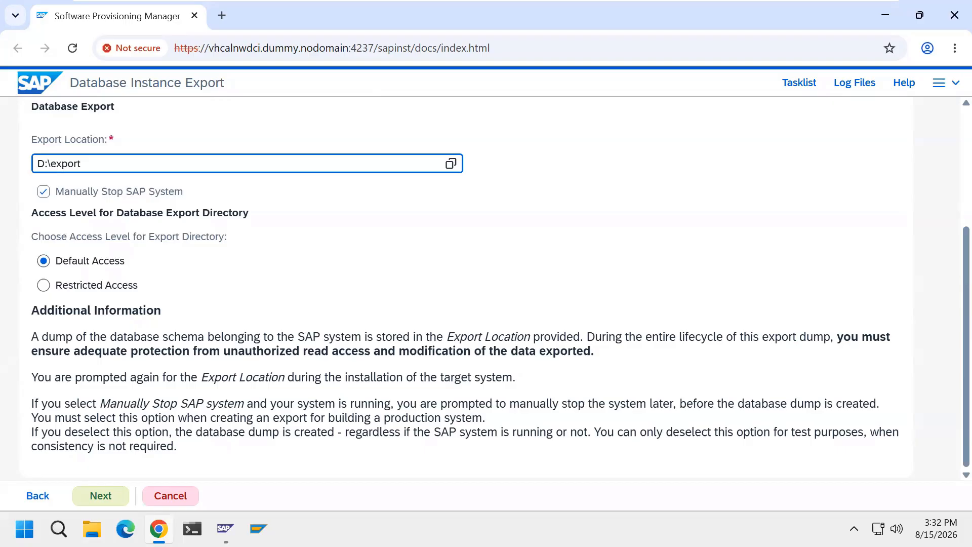
left_click(225, 528)
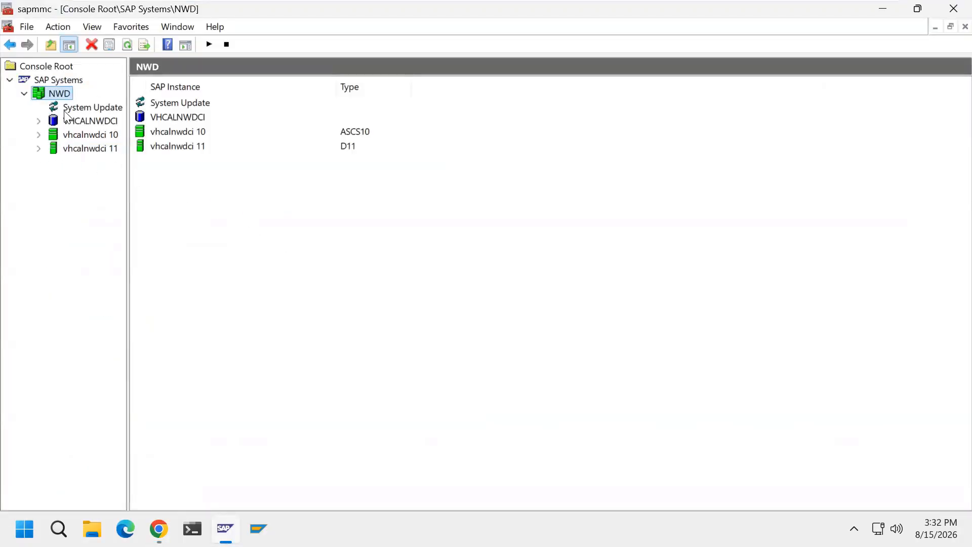
left_click(883, 9)
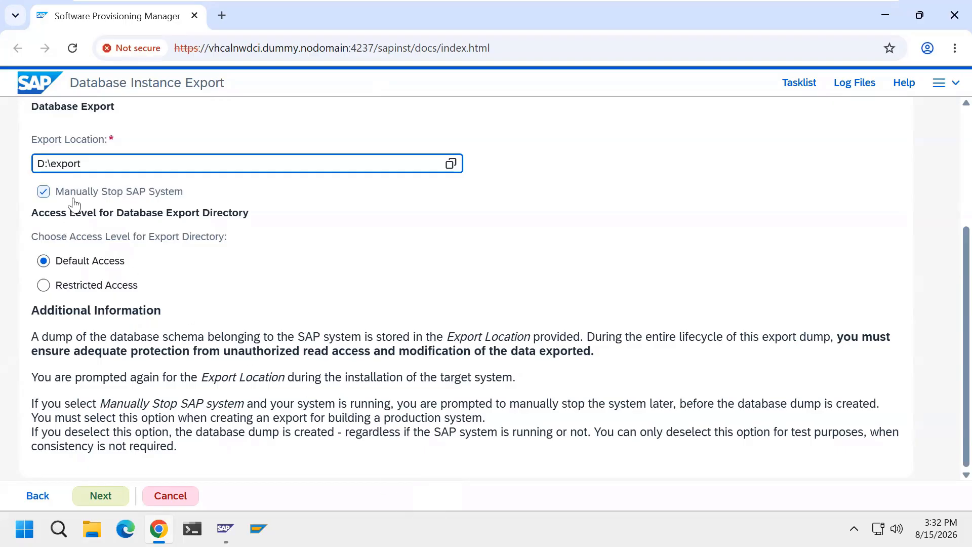
left_click(43, 191)
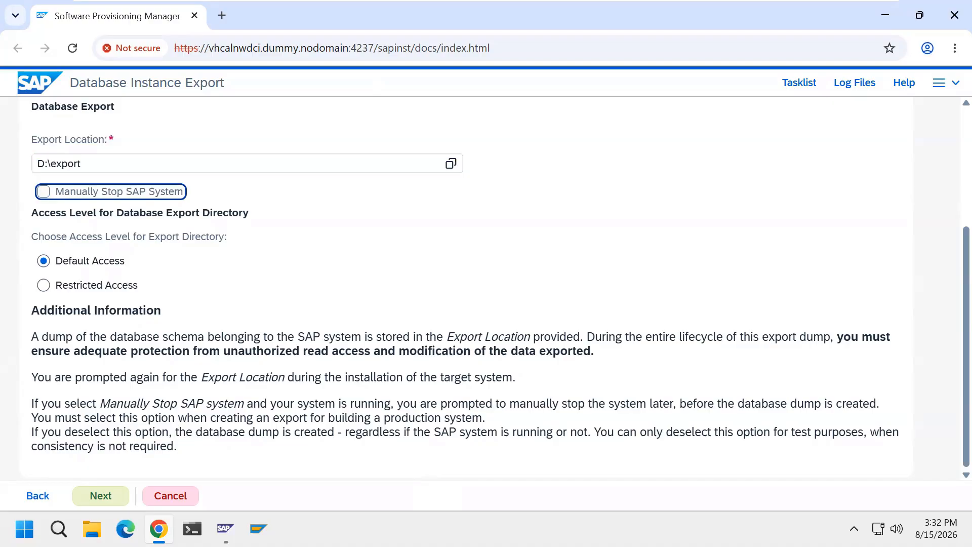
left_click(225, 528)
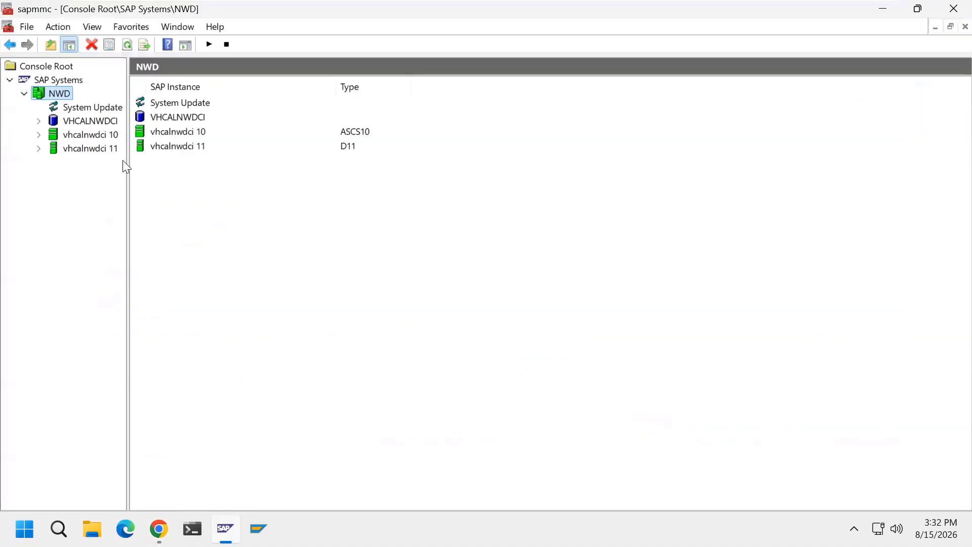
left_click(882, 9)
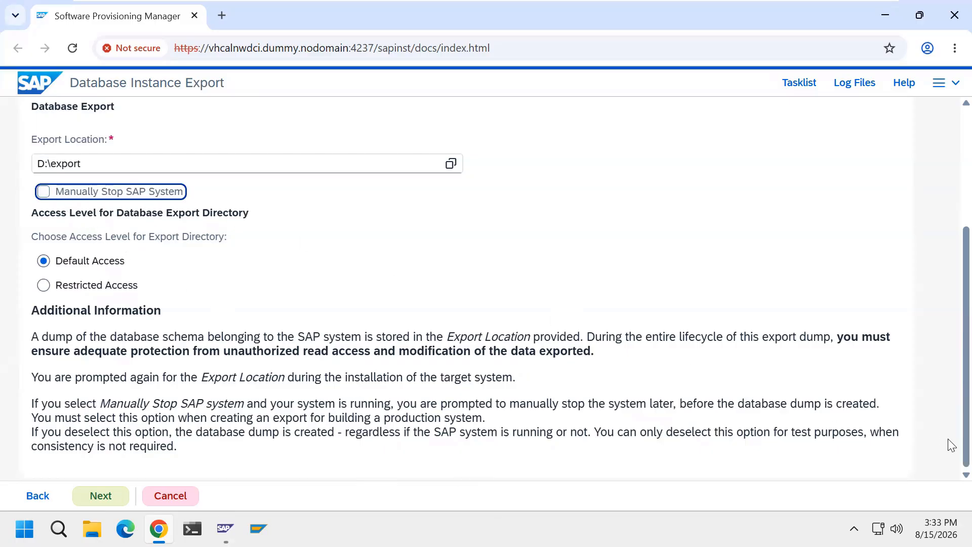
scroll(948, 442, "up", 4)
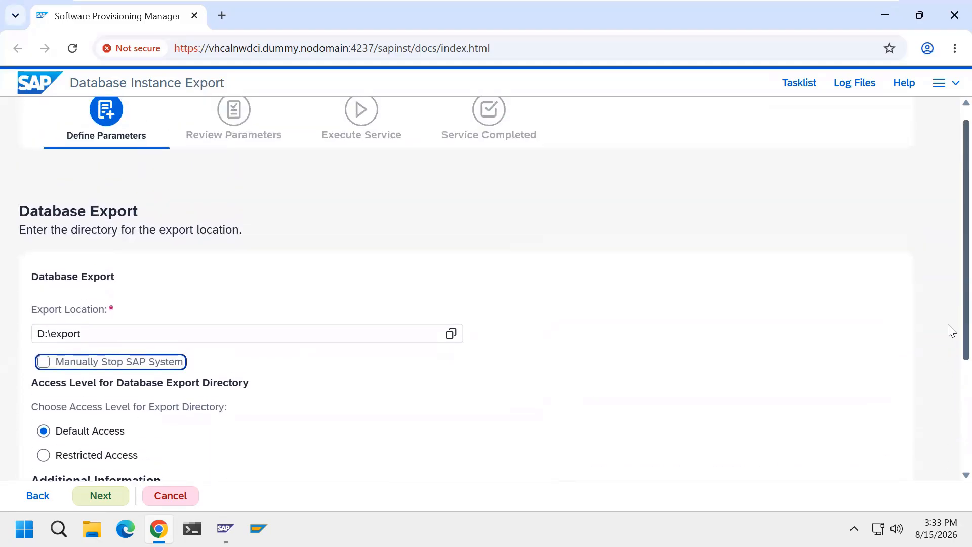
left_click(117, 496)
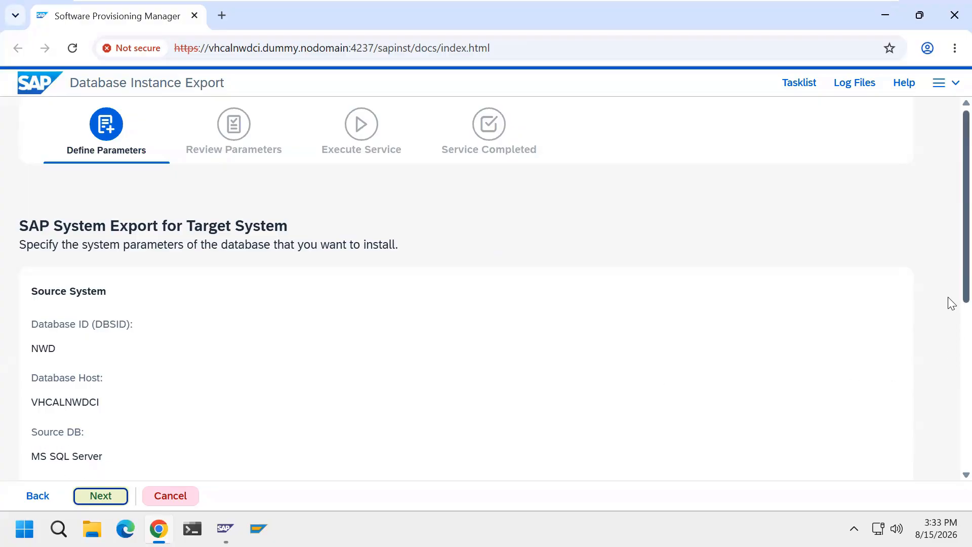
Set the target database type to MaxDB, keep Split STR Files enabled and continue.
scroll(951, 336, "down", 1)
scroll(950, 336, "down", 3)
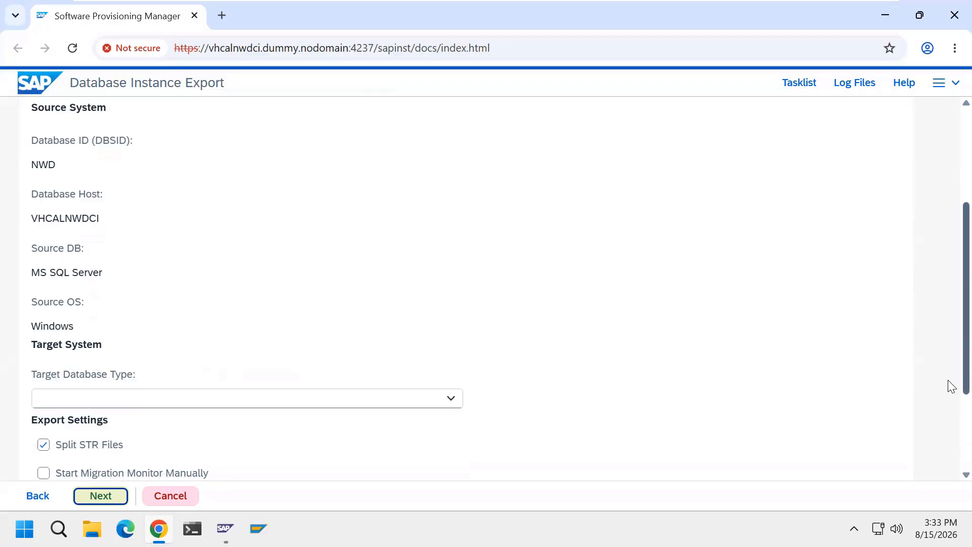
scroll(950, 430, "down", 3)
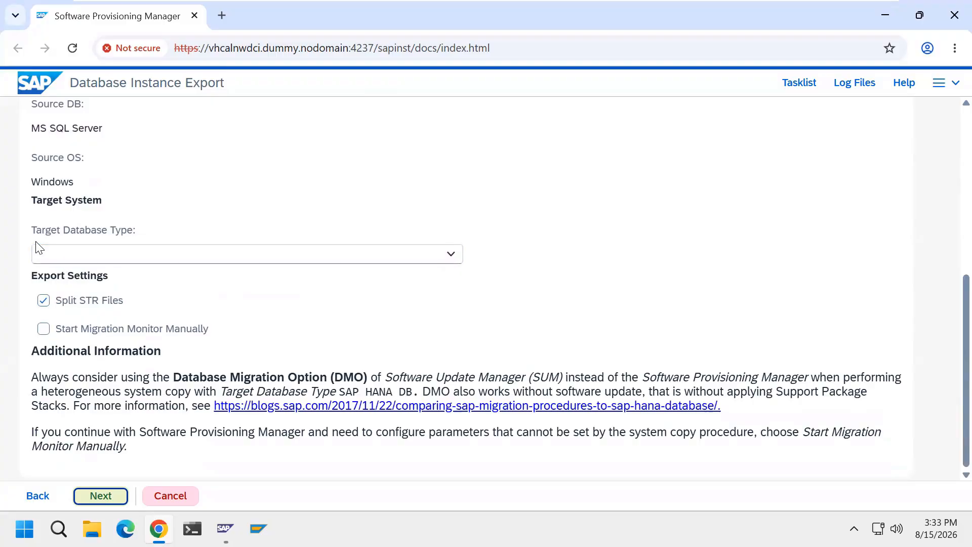
left_click(451, 254)
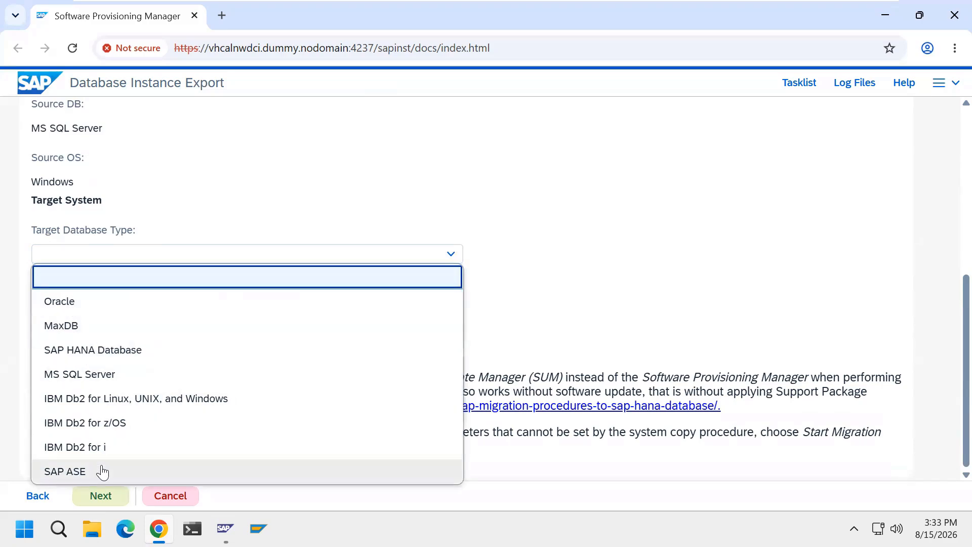
left_click(74, 337)
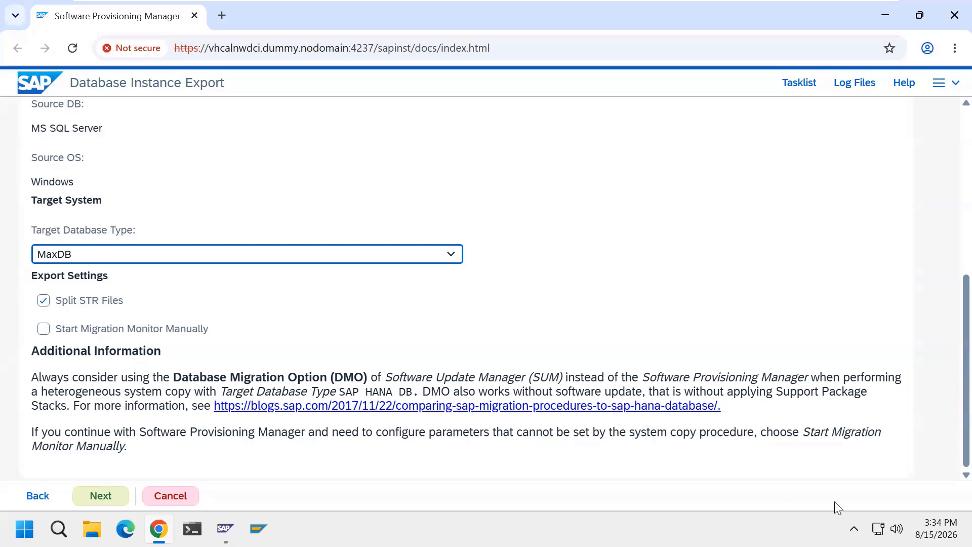
scroll(950, 355, "up", 5)
scroll(948, 284, "up", 2)
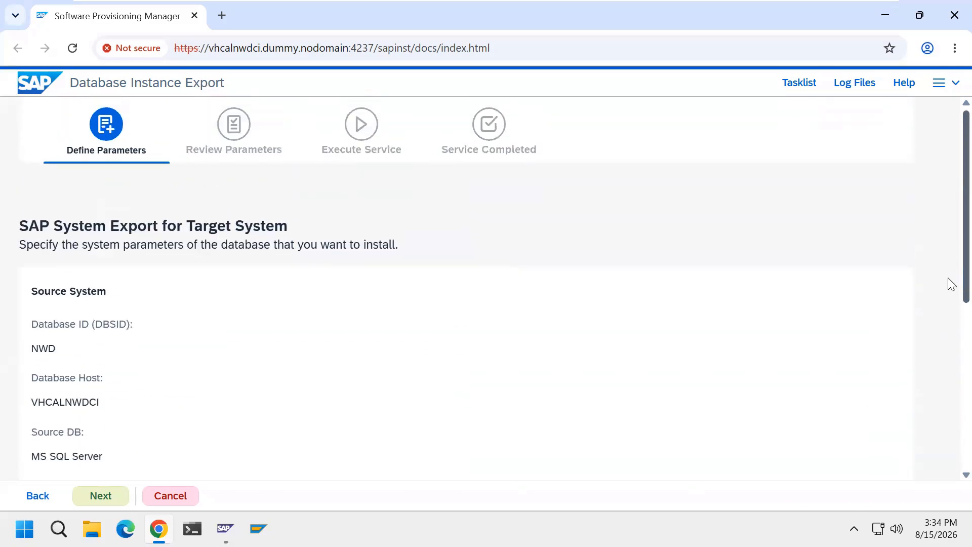
left_click(119, 500)
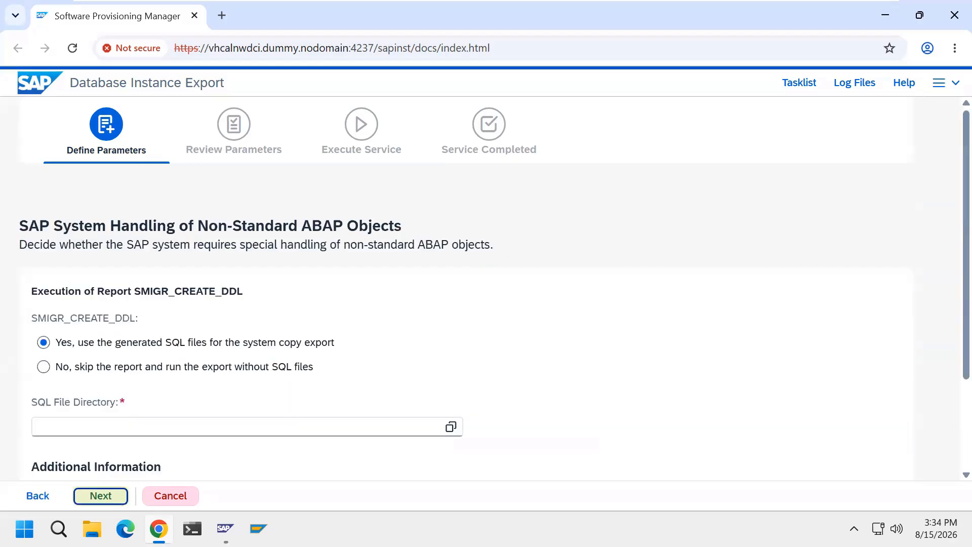
Choose to skip the SMIGR_CREATE_DDL report, run the export without SQL files and continue.
scroll(951, 398, "down", 1)
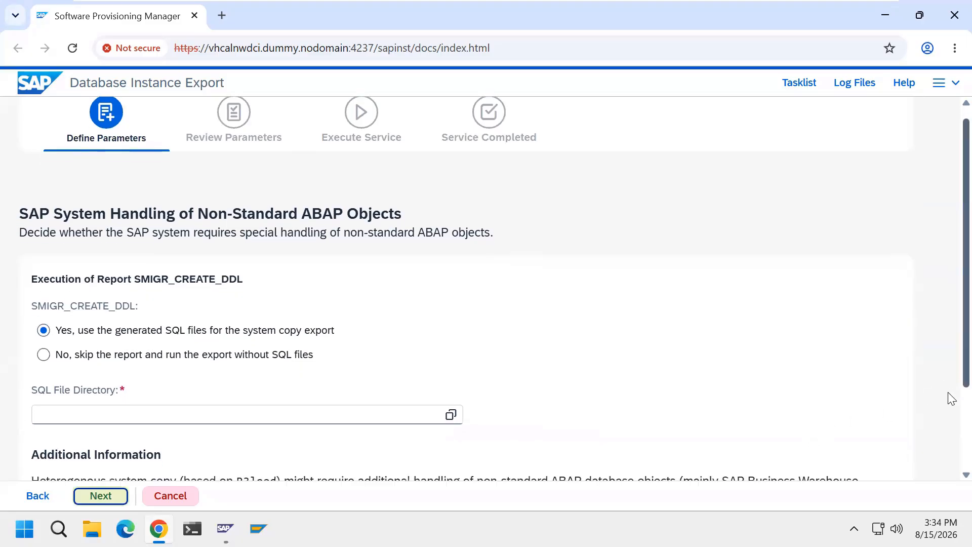
scroll(951, 399, "down", 5)
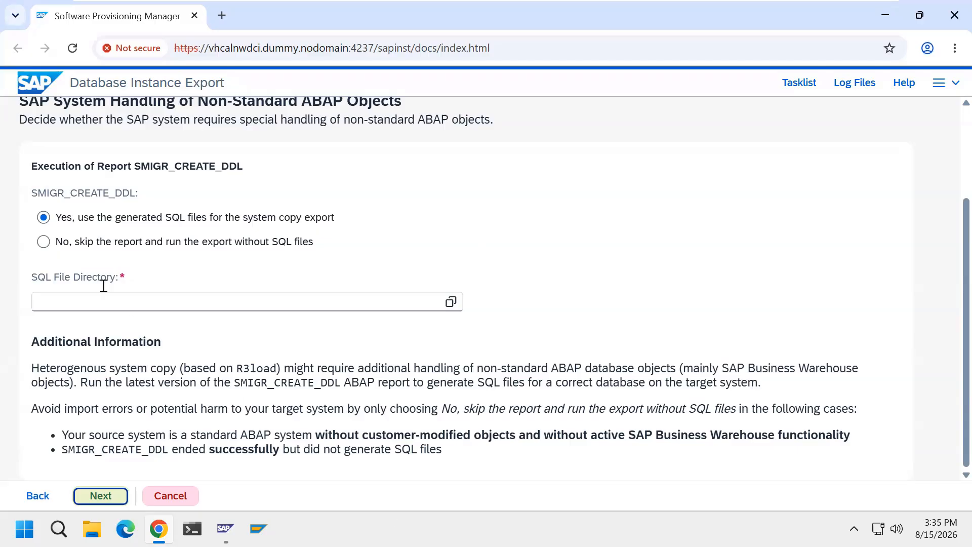
left_click(43, 242)
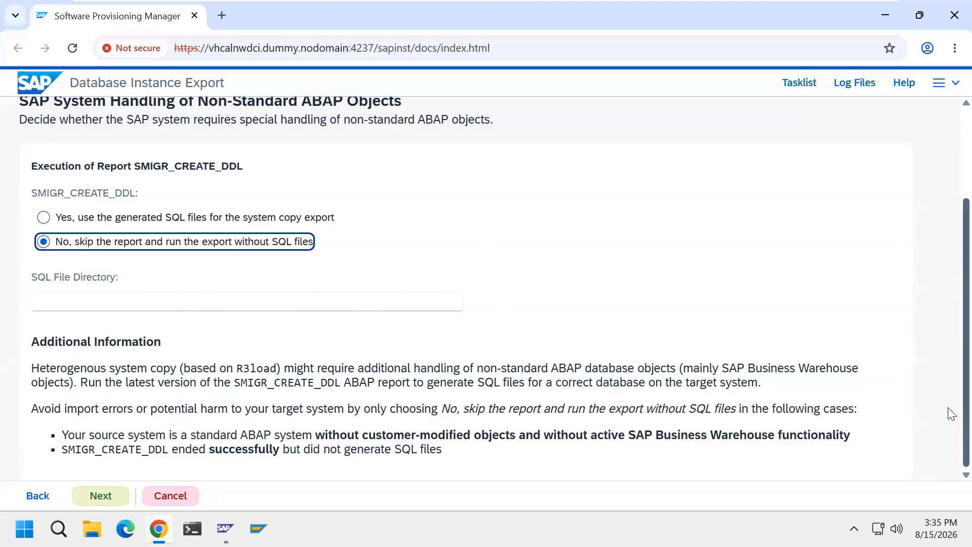
scroll(949, 412, "up", 3)
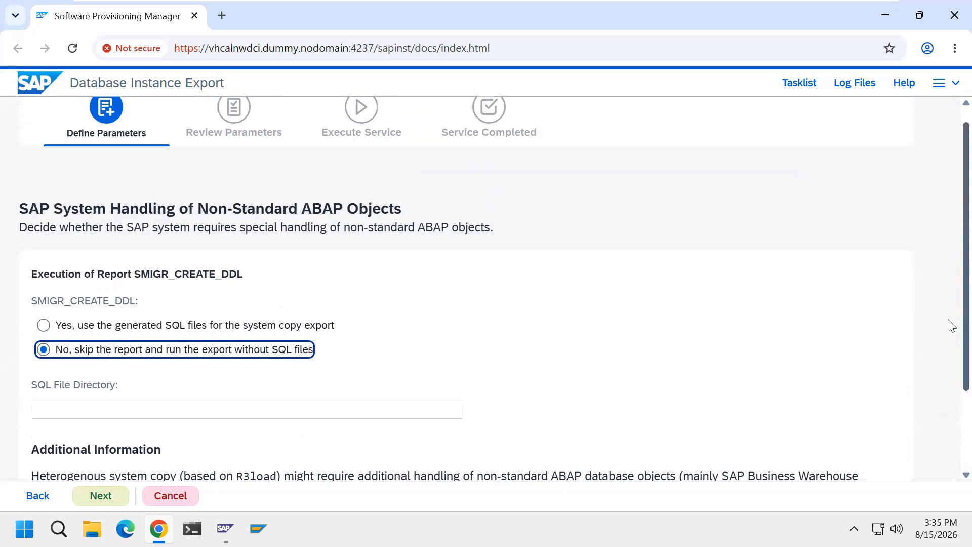
left_click(100, 501)
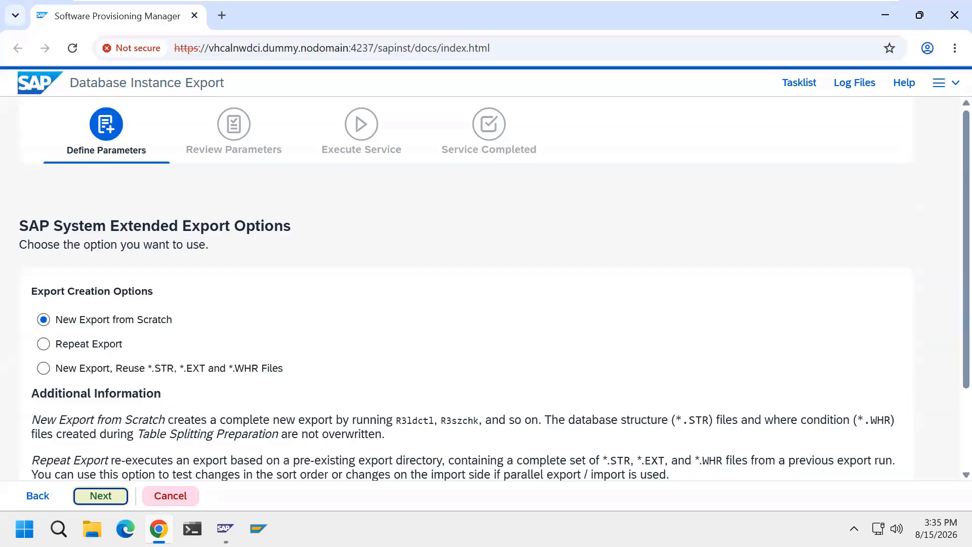
Keep New Export from Scratch as the export creation option and continue.
scroll(950, 395, "down", 1)
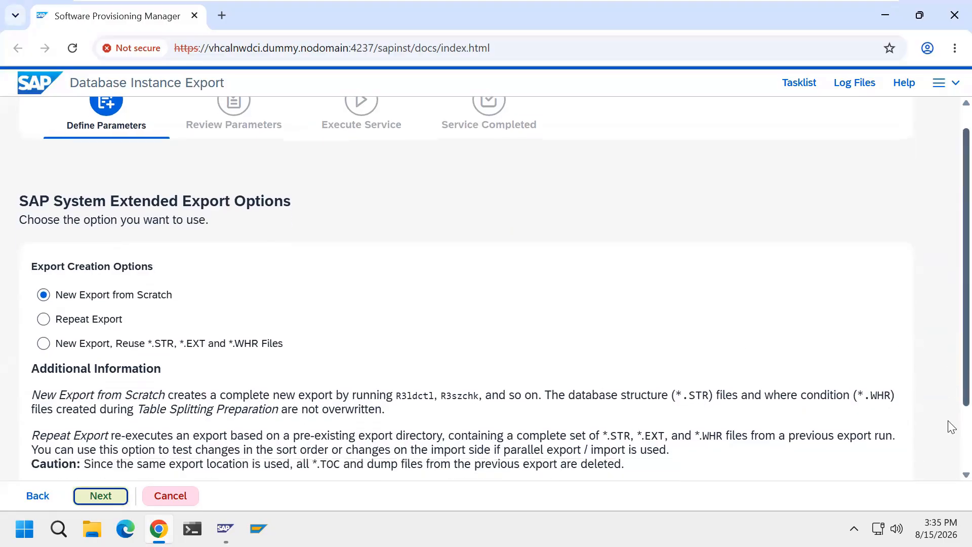
scroll(950, 427, "down", 2)
scroll(951, 445, "up", 3)
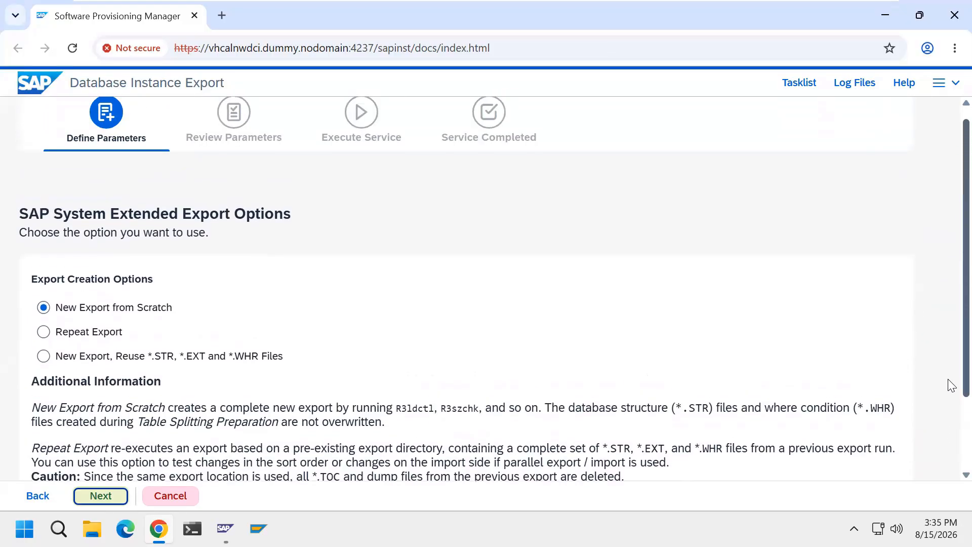
left_click(108, 500)
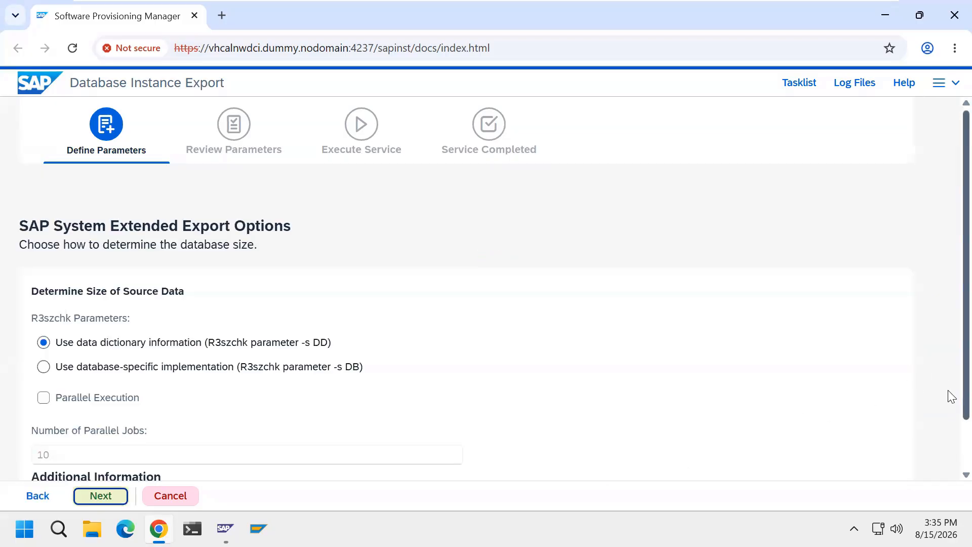
Keep data dictionary information (R3szchk parameter -s DD) for determining the source data size, without parallel execution, and continue.
scroll(951, 446, "down", 2)
scroll(950, 450, "up", 2)
left_click(108, 496)
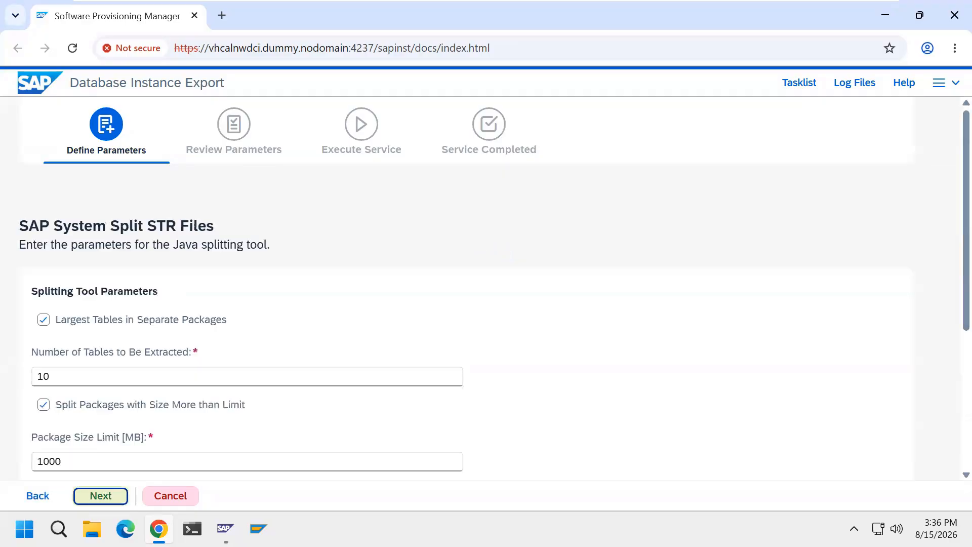
Keep the STR splitting parameters with 10 largest tables in separate packages and a 1000 MB package size limit, and continue.
scroll(953, 354, "down", 3)
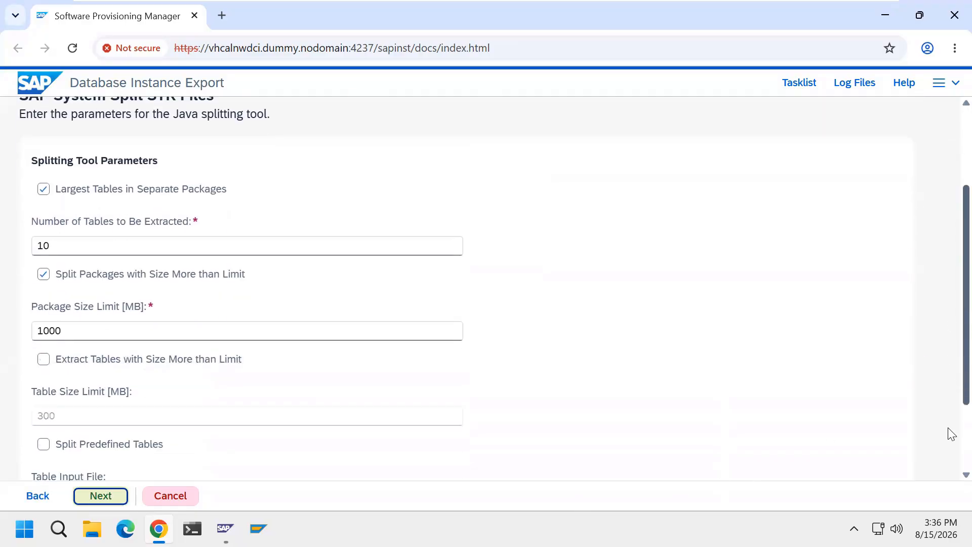
scroll(951, 434, "down", 3)
scroll(948, 426, "up", 6)
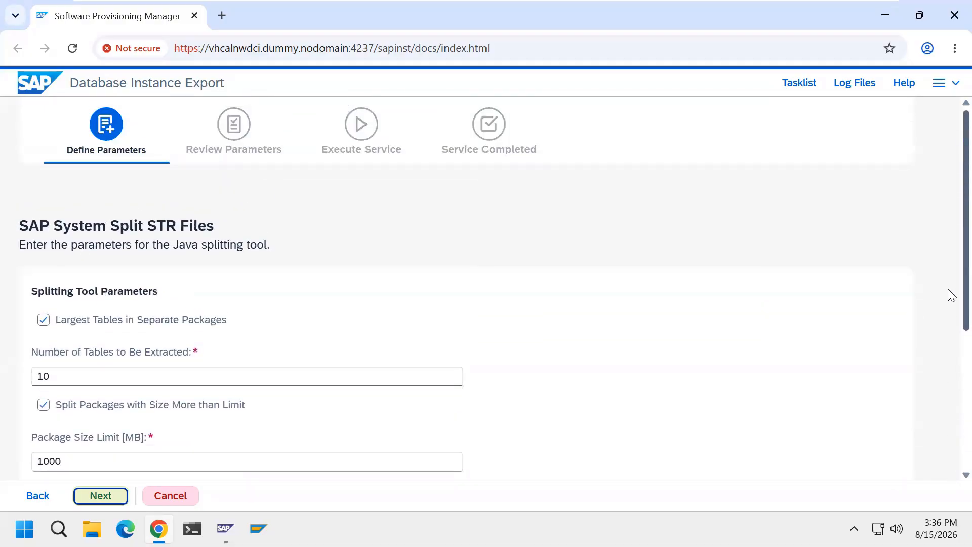
left_click(113, 494)
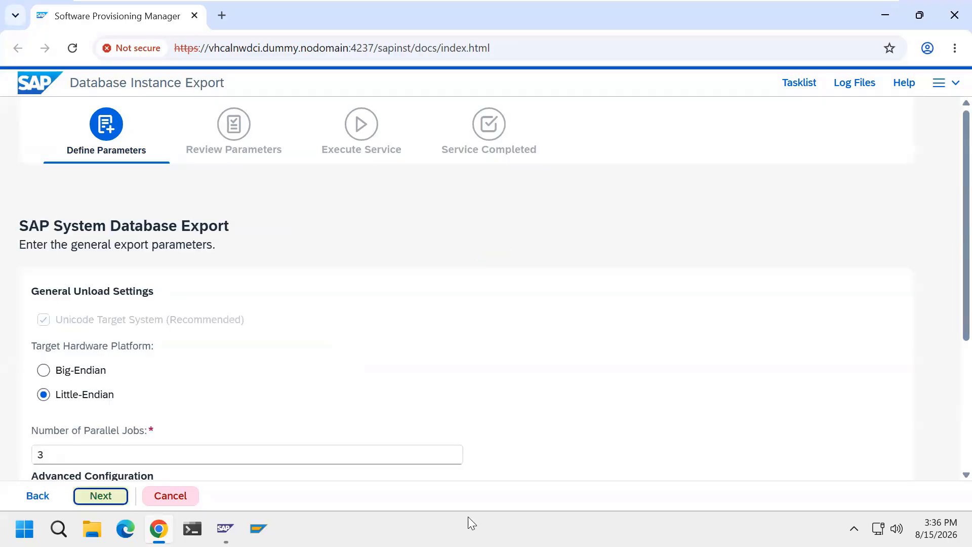
Keep the Little-Endian target platform and 3 parallel jobs, leave the advanced unload options off and continue.
scroll(951, 366, "down", 4)
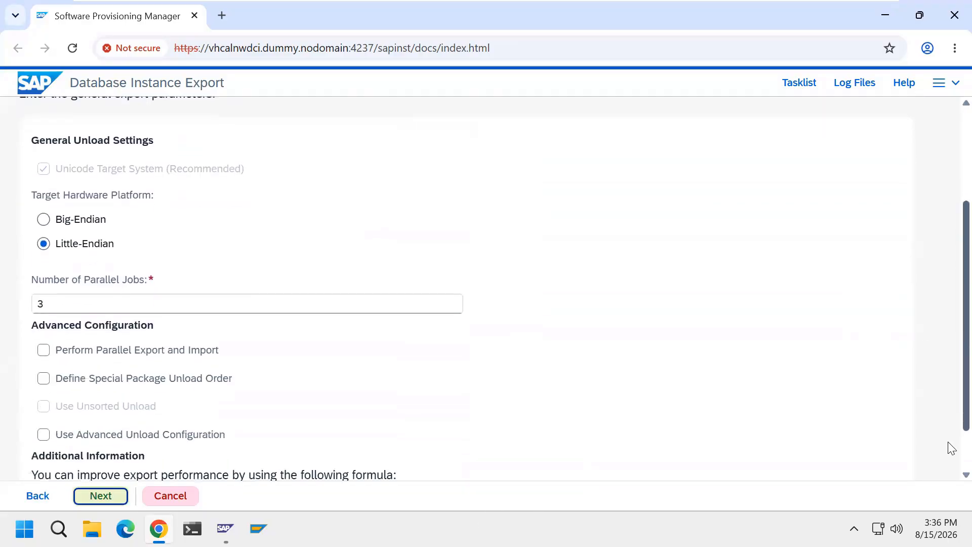
scroll(949, 426, "up", 4)
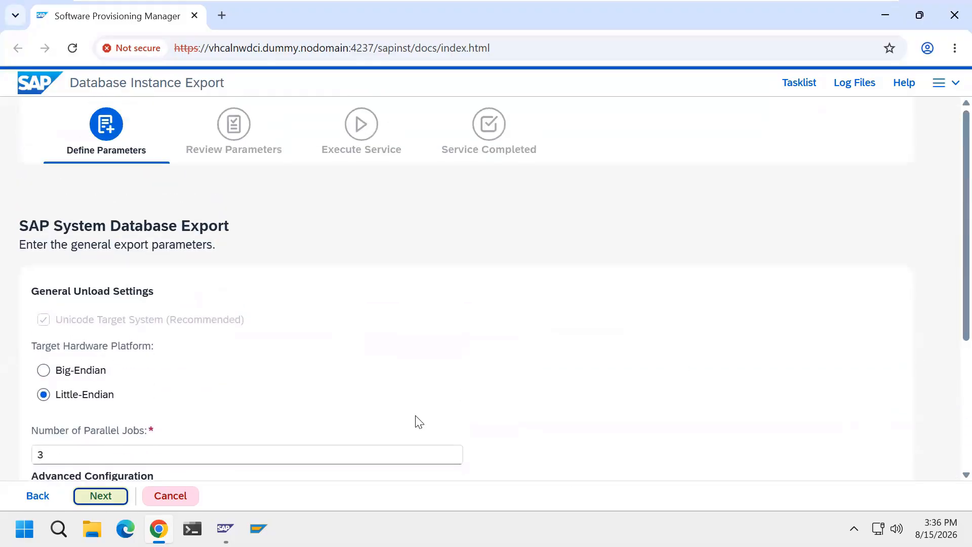
left_click(116, 497)
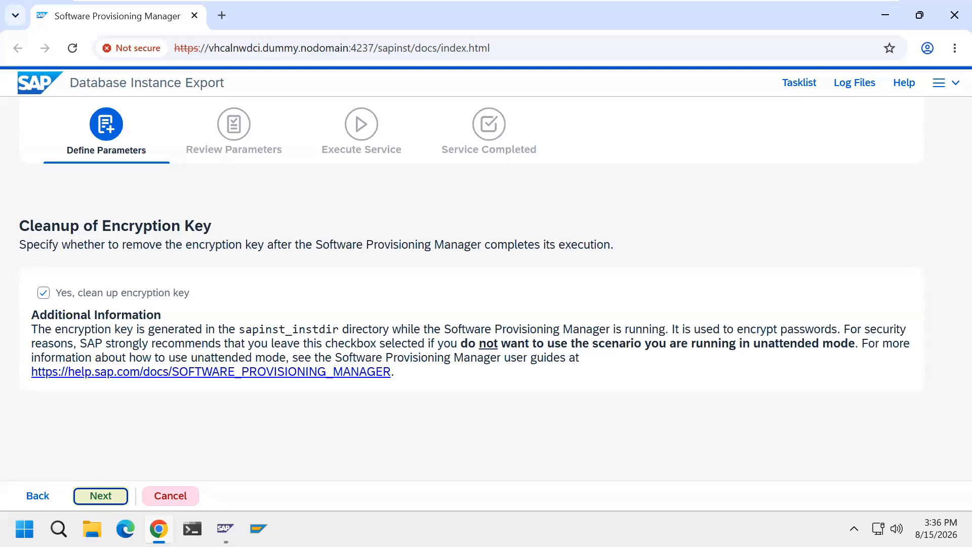
Keep the encryption key cleanup enabled, then accept the parameter summary to start the database instance export.
left_click(113, 491)
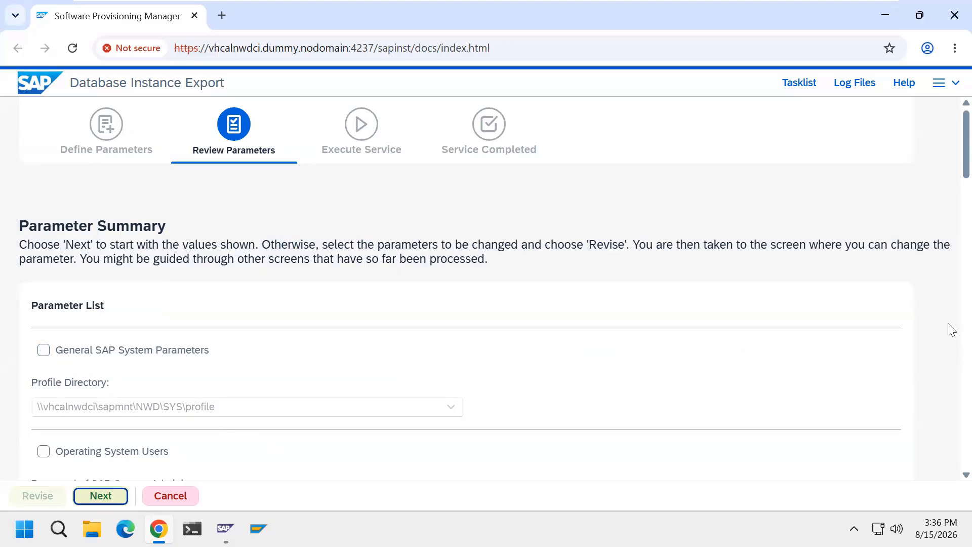
mouse_move(949, 175)
left_mouse_down()
mouse_move(950, 425)
mouse_move(950, 169)
left_mouse_up()
left_click(99, 495)
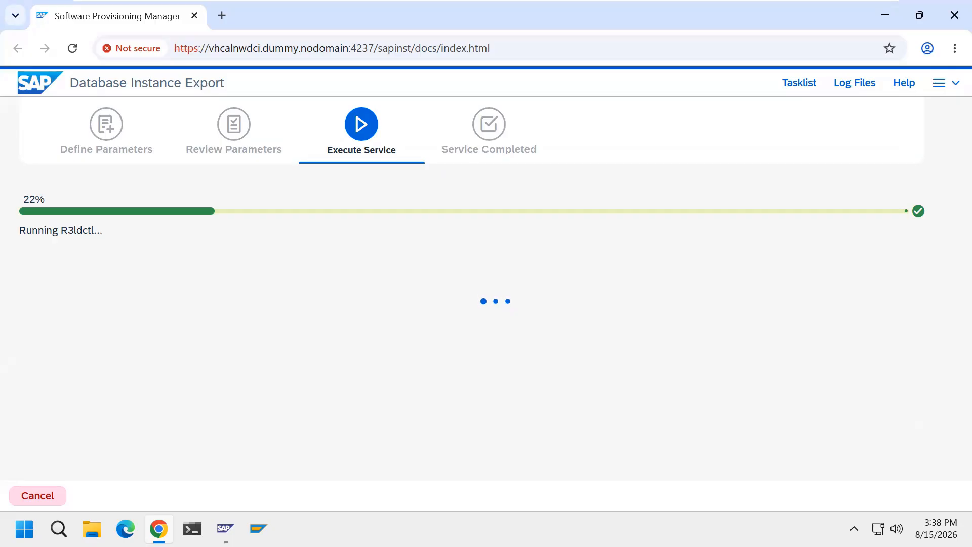
Check the NWD system's instances in the SAP Management Console, then return to the export progress.
left_click(225, 528)
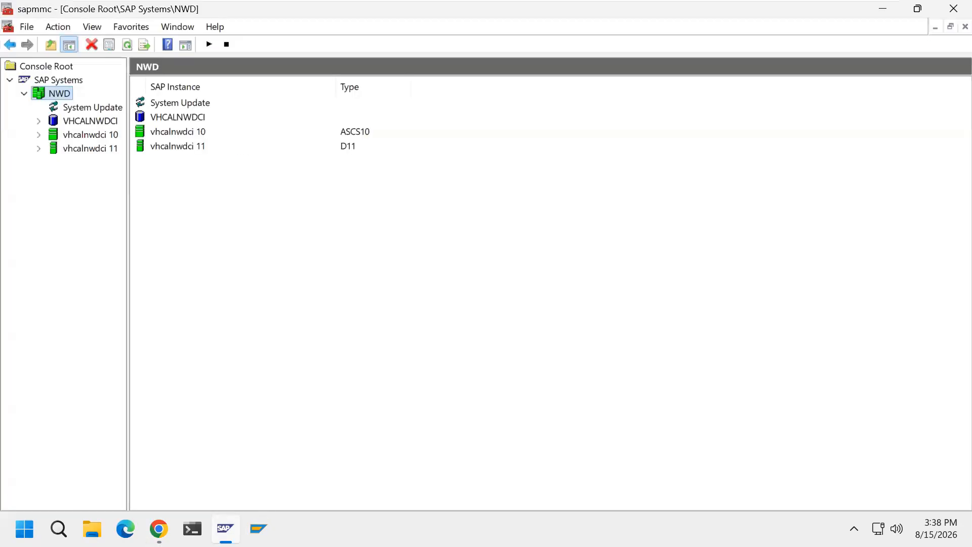
left_click(226, 528)
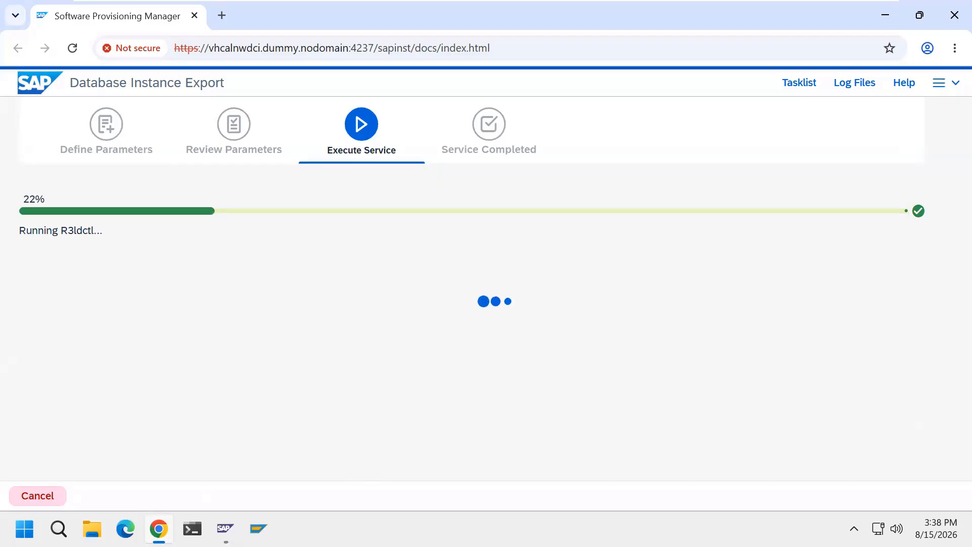
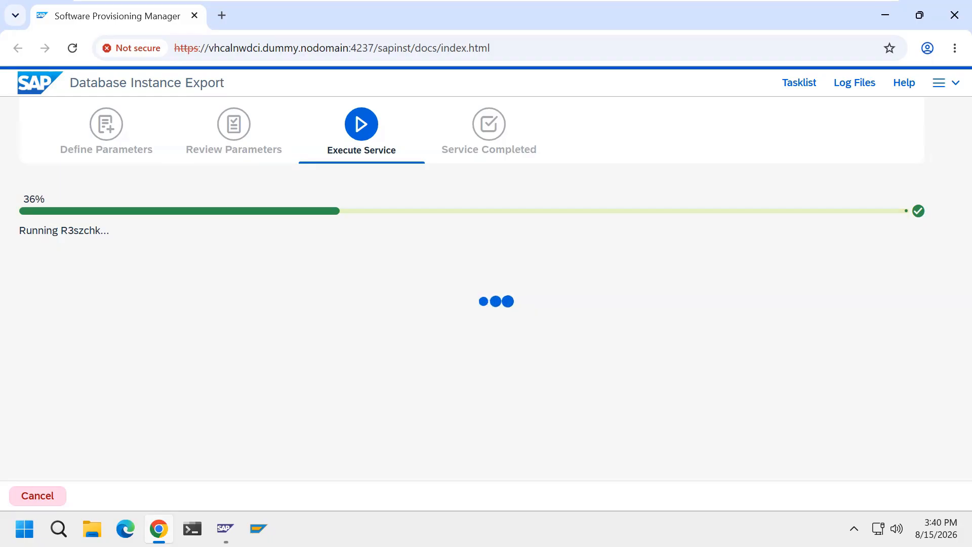
Check the task list and the log files of the running database instance export.
left_click(798, 90)
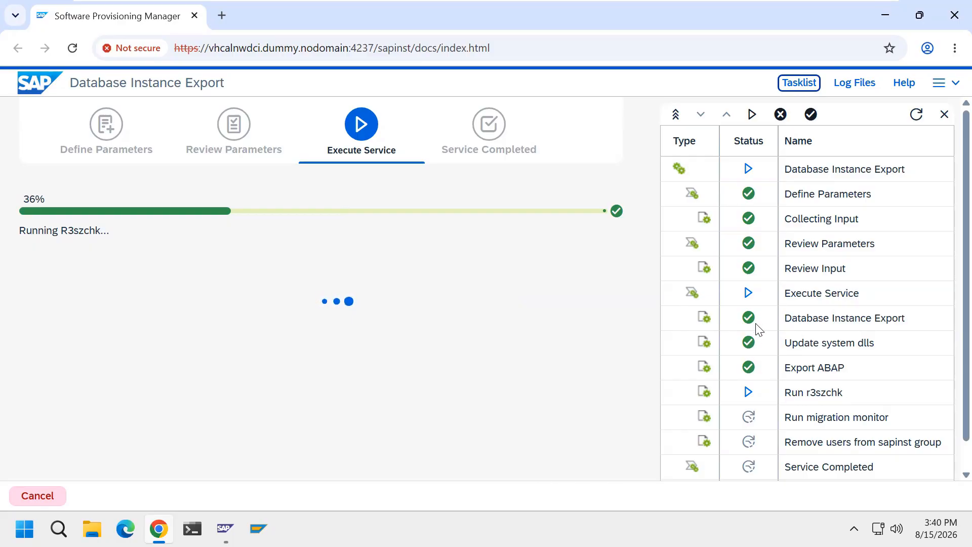
scroll(856, 367, "down", 1)
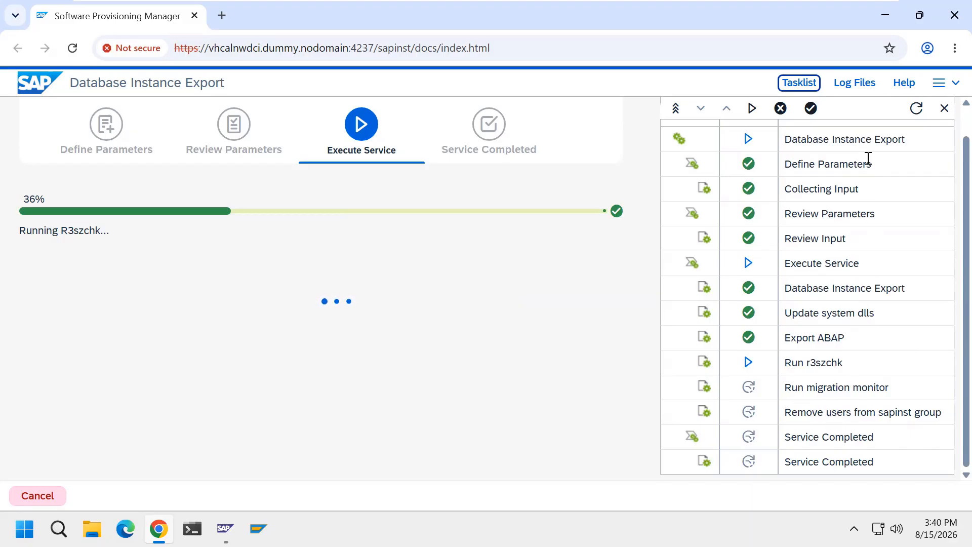
left_click(944, 107)
left_click(851, 89)
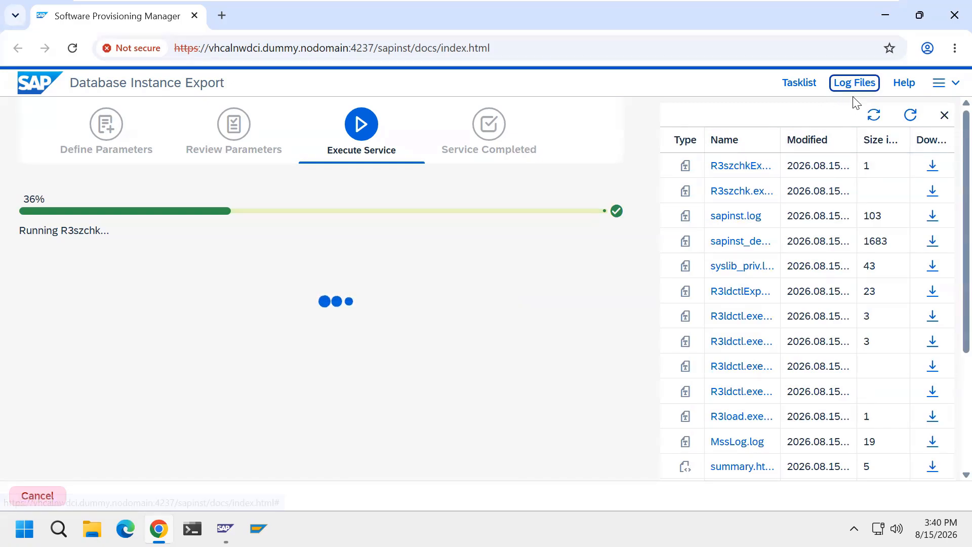
left_click(855, 97)
left_click(670, 312)
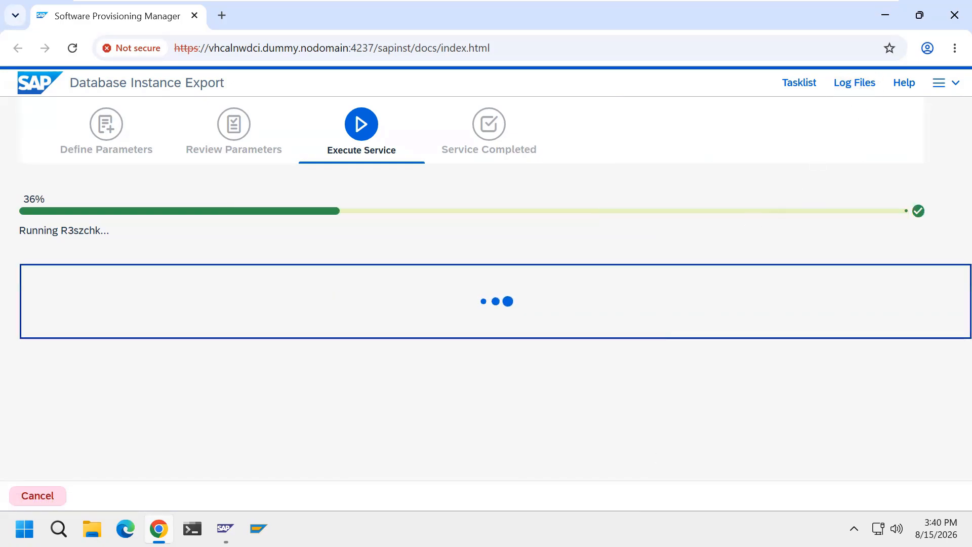
left_click(648, 449)
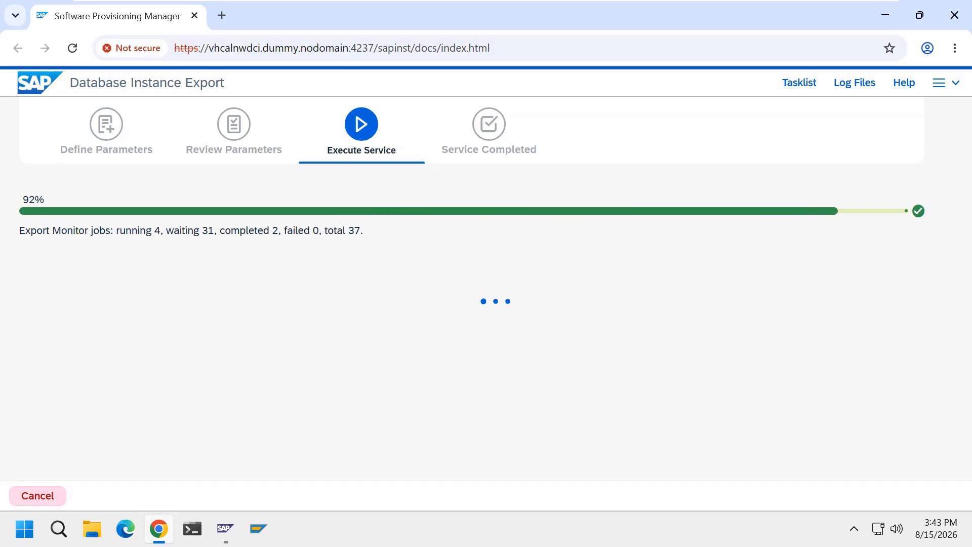
left_click(807, 93)
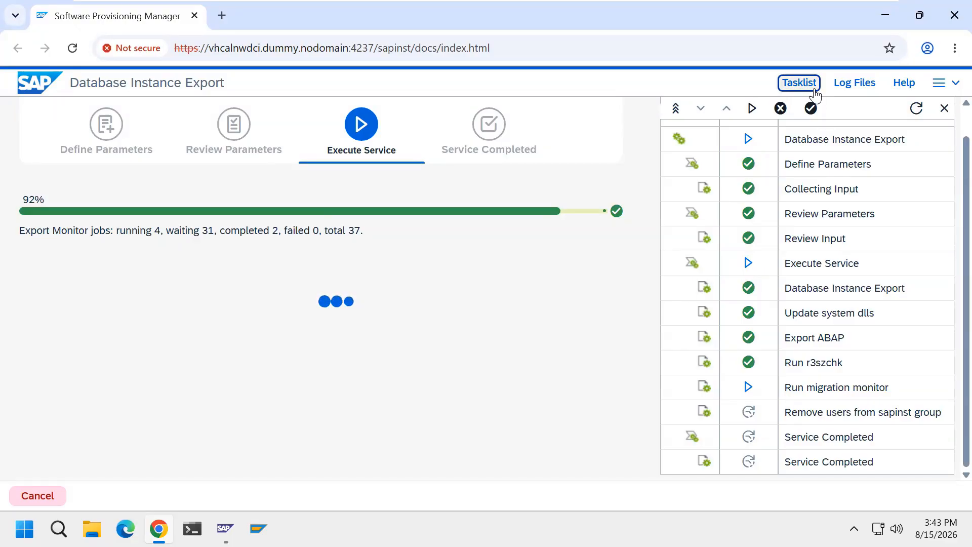
left_click(800, 83)
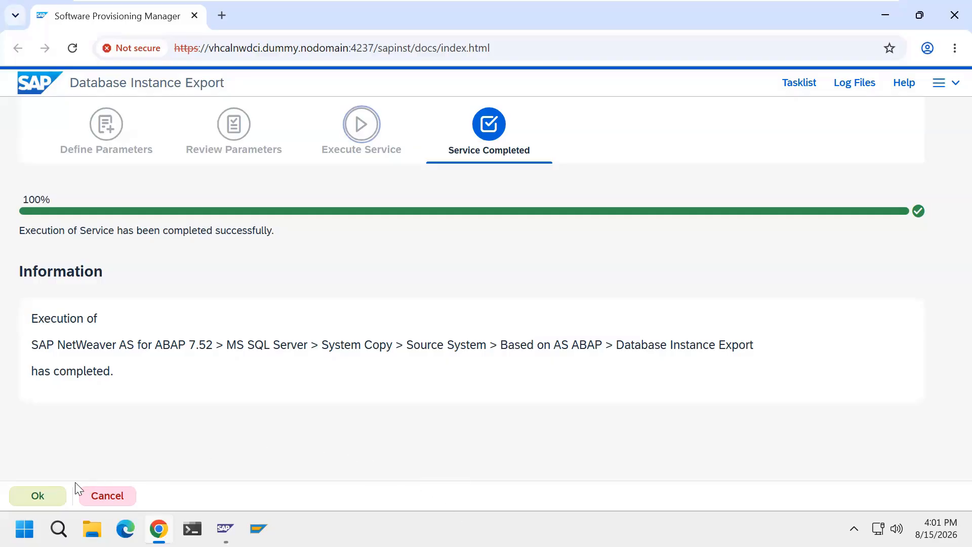
Acknowledge the completed Database Instance Export, exit the Software Provisioning Manager and close the browser.
left_click(54, 495)
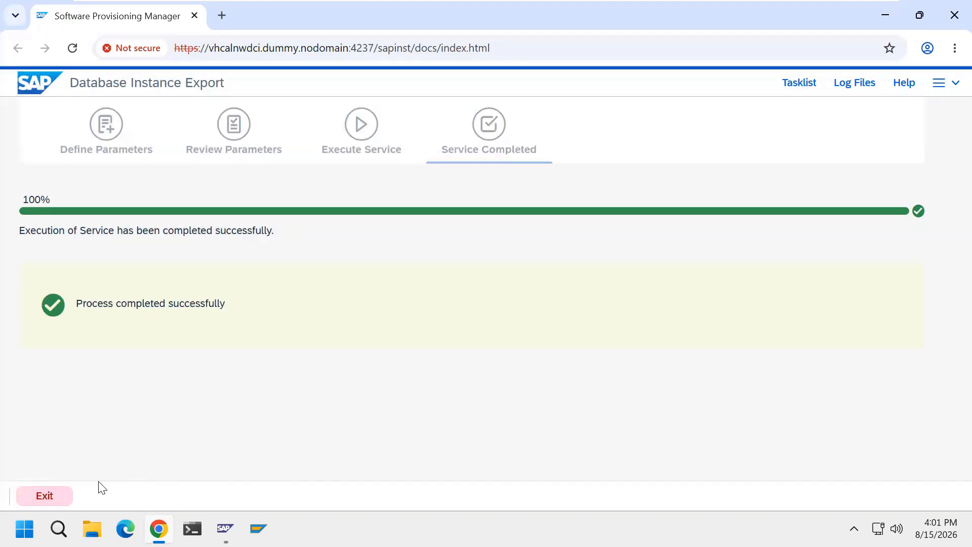
left_click(45, 496)
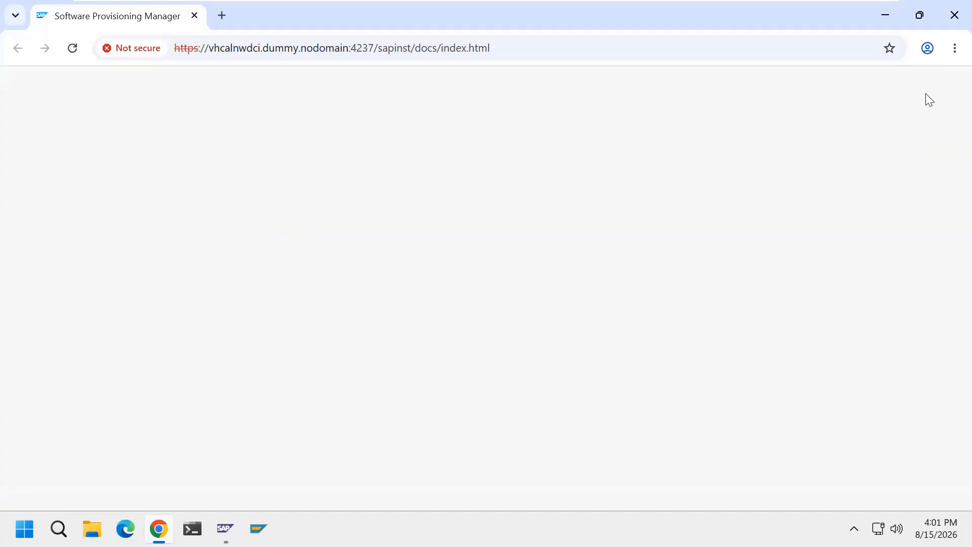
left_click(954, 15)
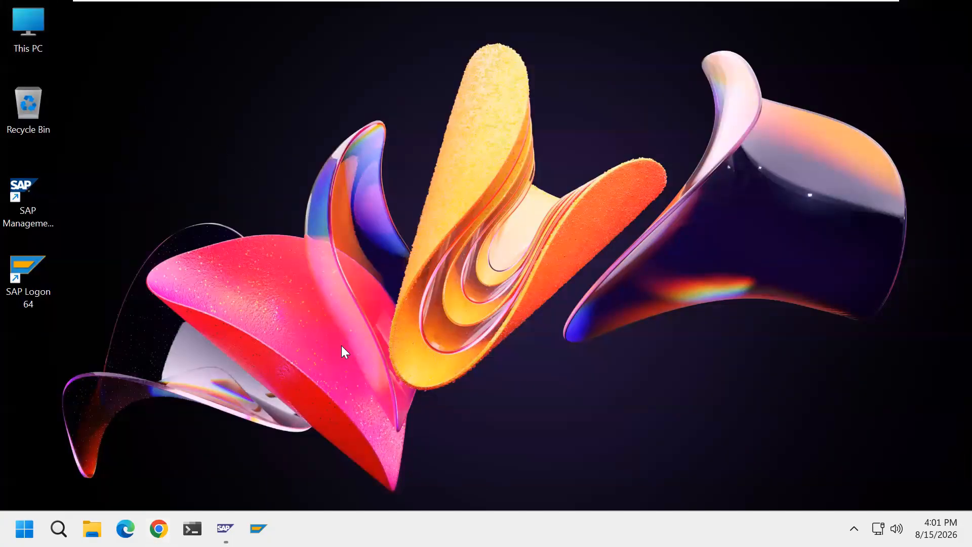
Open the D: drive, inspect the export folder's ABAP and DATA contents and go back to the drive's root.
key("super+e")
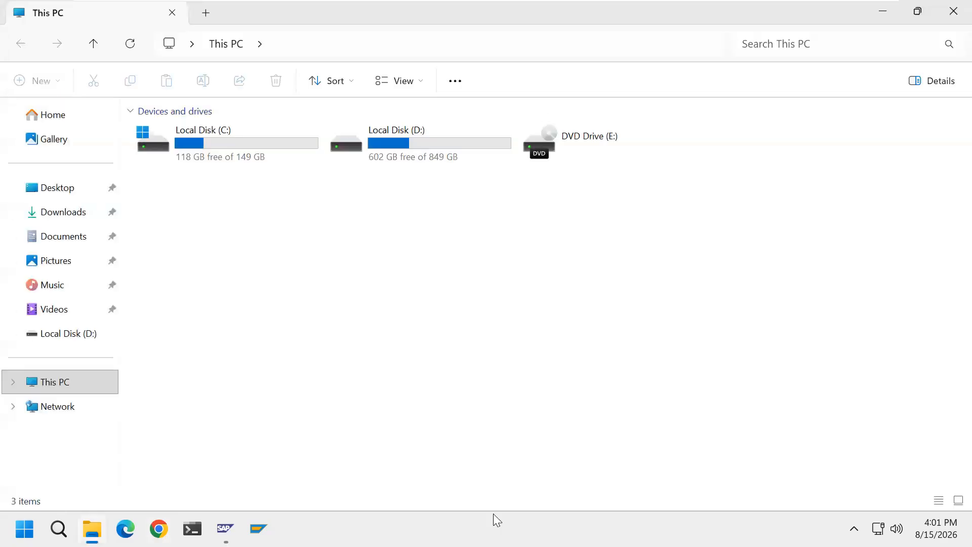
double_click(411, 161)
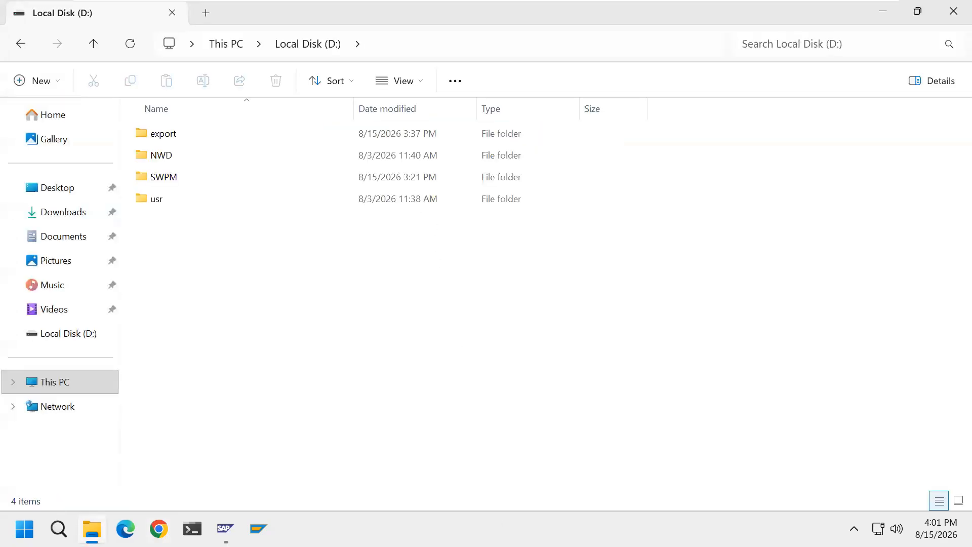
double_click(170, 144)
double_click(207, 136)
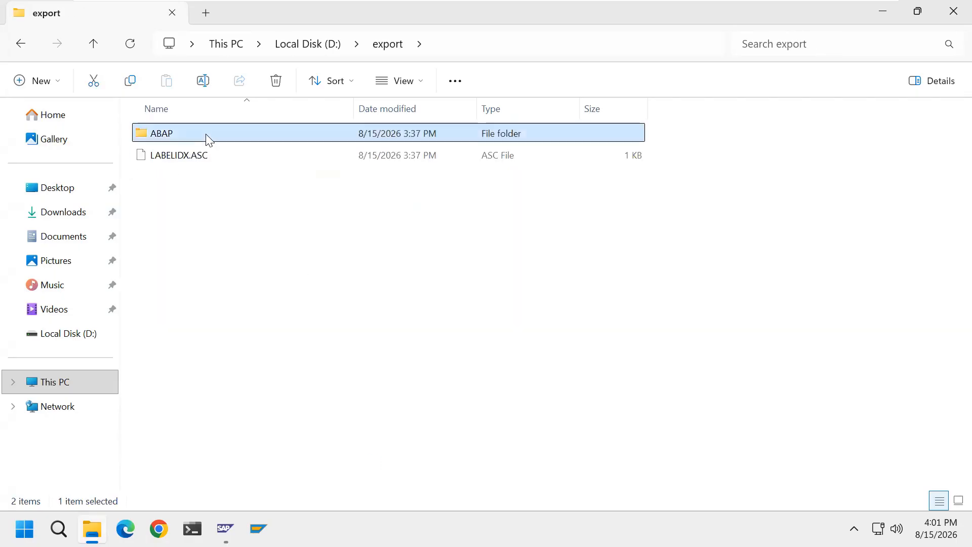
double_click(188, 134)
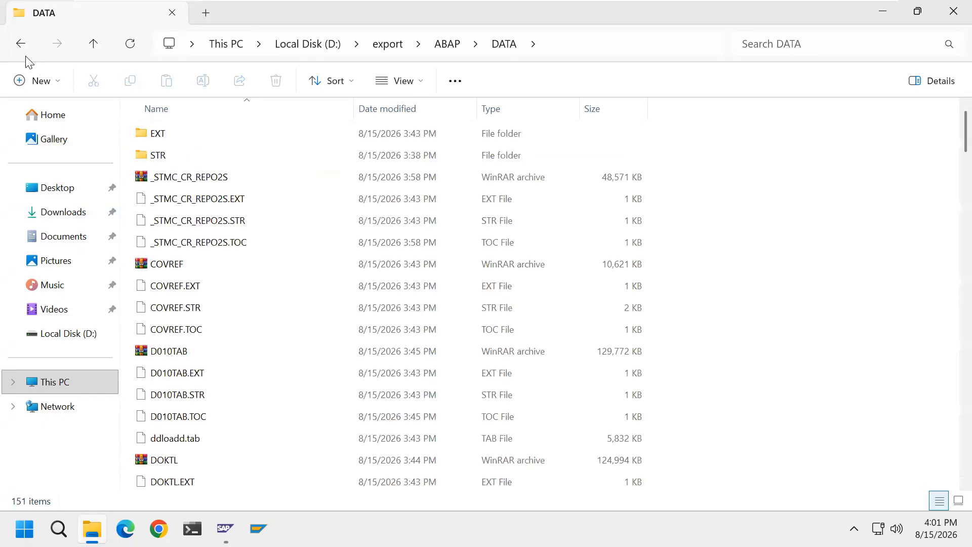
left_click(21, 43)
left_click(158, 154)
double_click(159, 154)
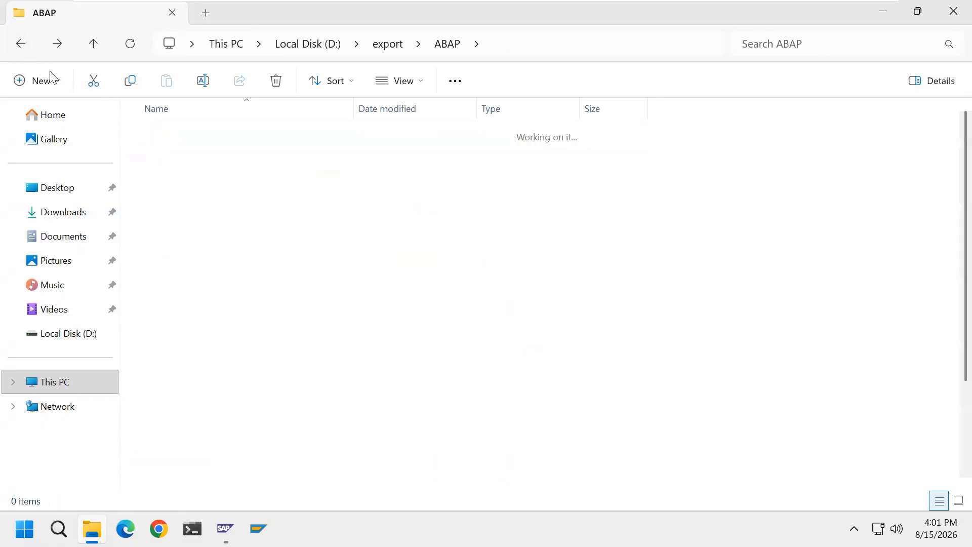
left_click(20, 43)
left_click(21, 47)
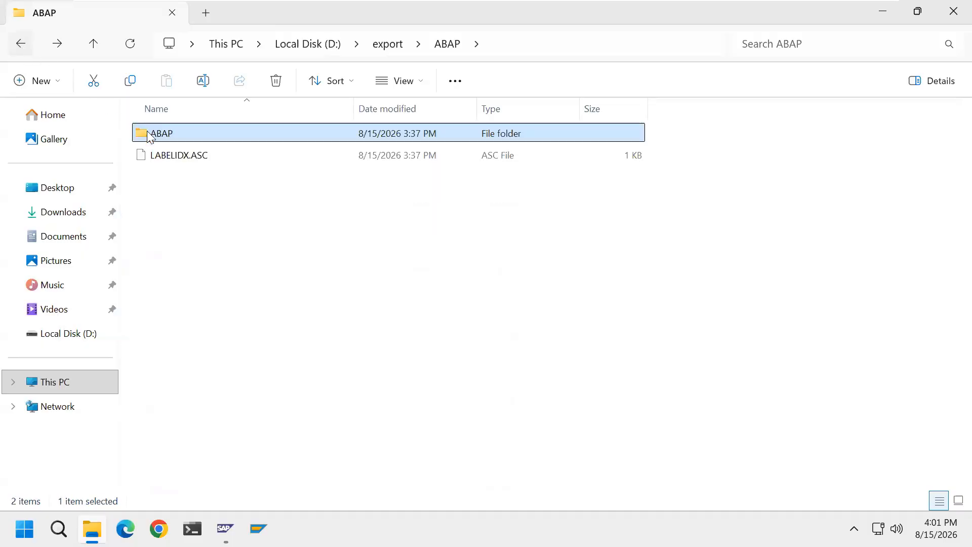
left_click(19, 47)
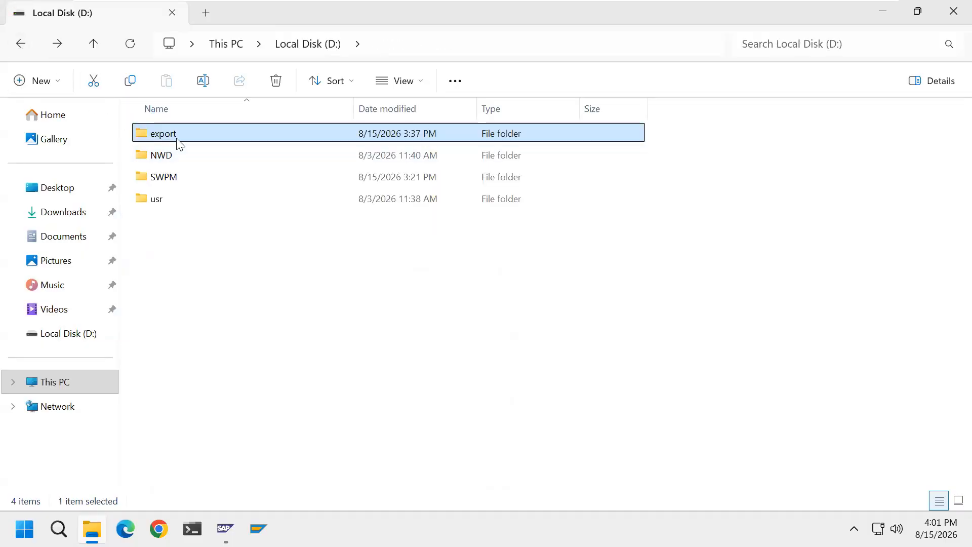
Copy the export folder from the source system's D: drive to the host machine's New Volume (F:).
right_click(178, 135)
left_click(243, 150)
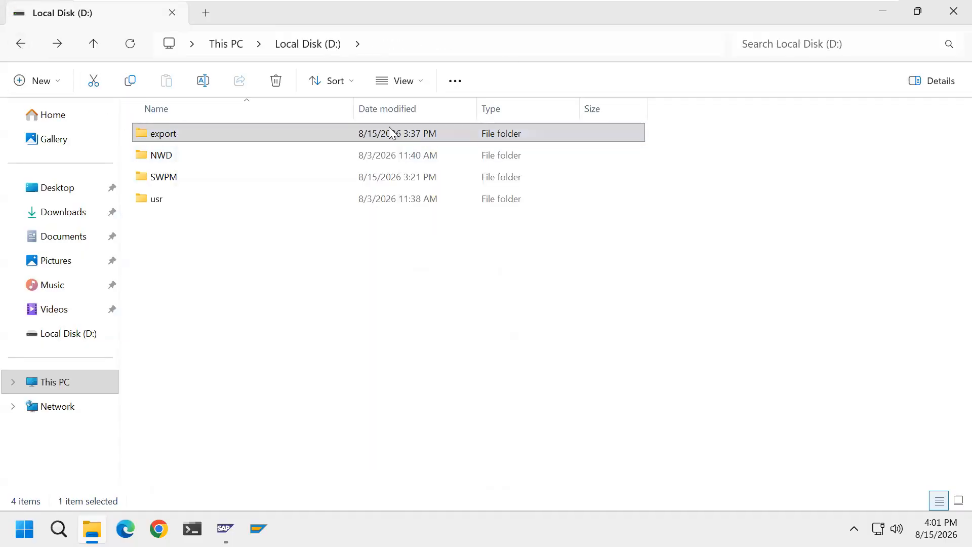
left_click(845, 12)
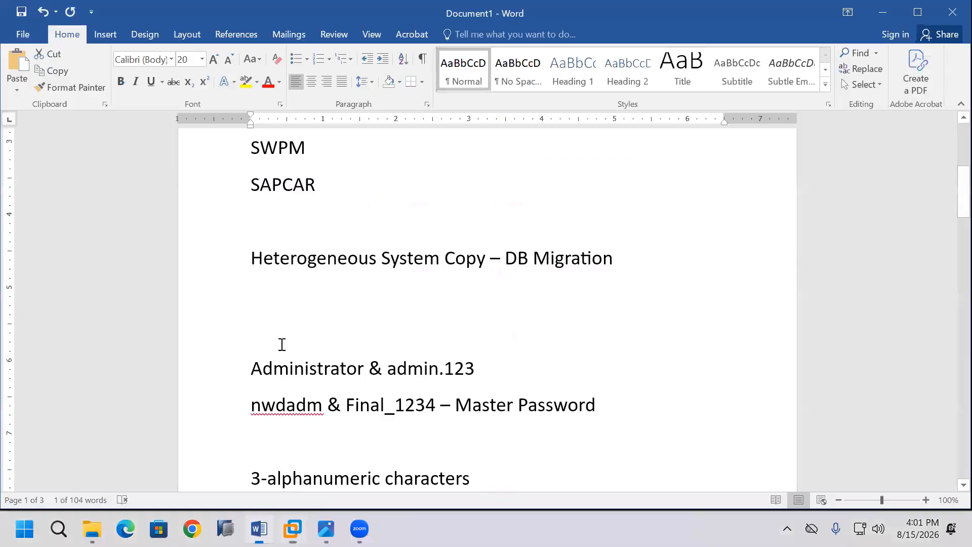
double_click(385, 404)
key("super+e")
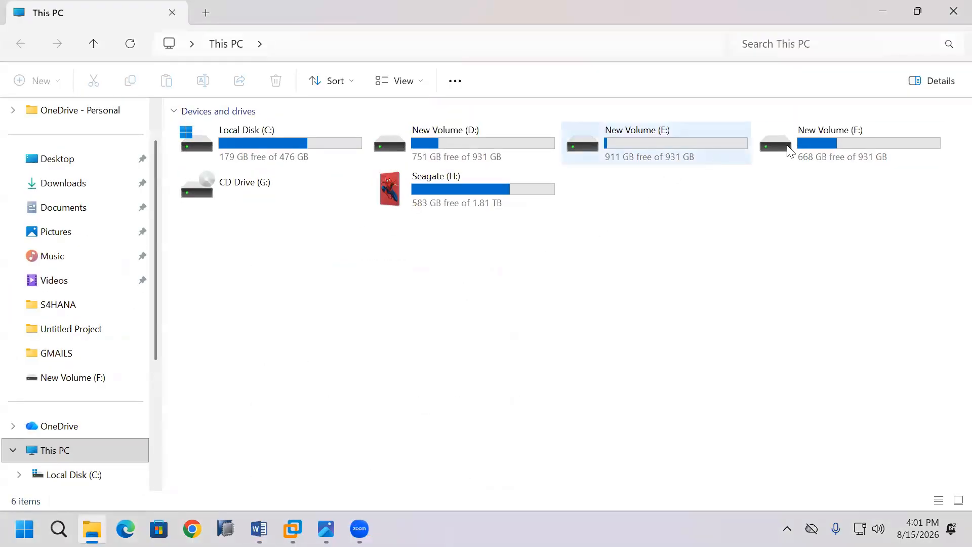
double_click(805, 142)
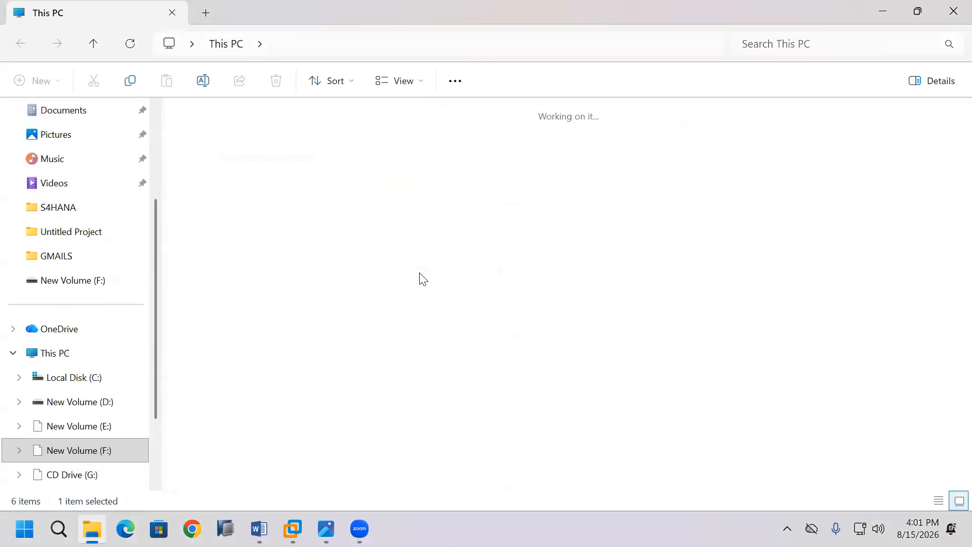
right_click(442, 291)
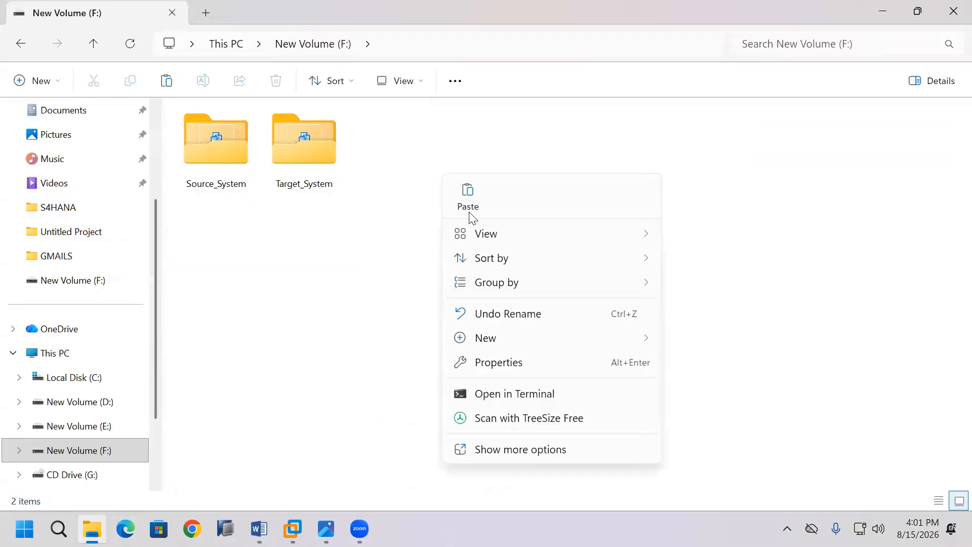
left_click(465, 195)
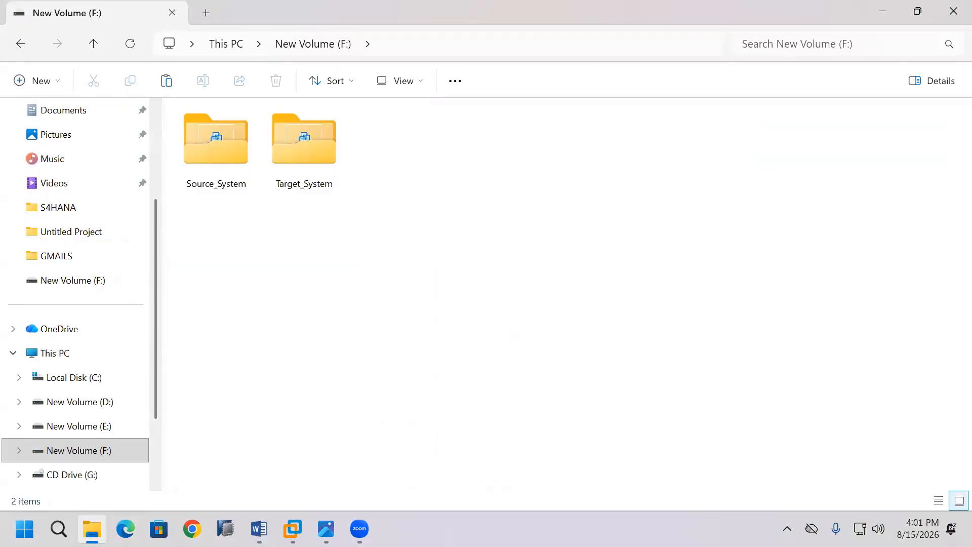
Return to the Source_System virtual machine and copy its SWPM folder from D: to the host's New Volume (F:).
mouse_move(293, 526)
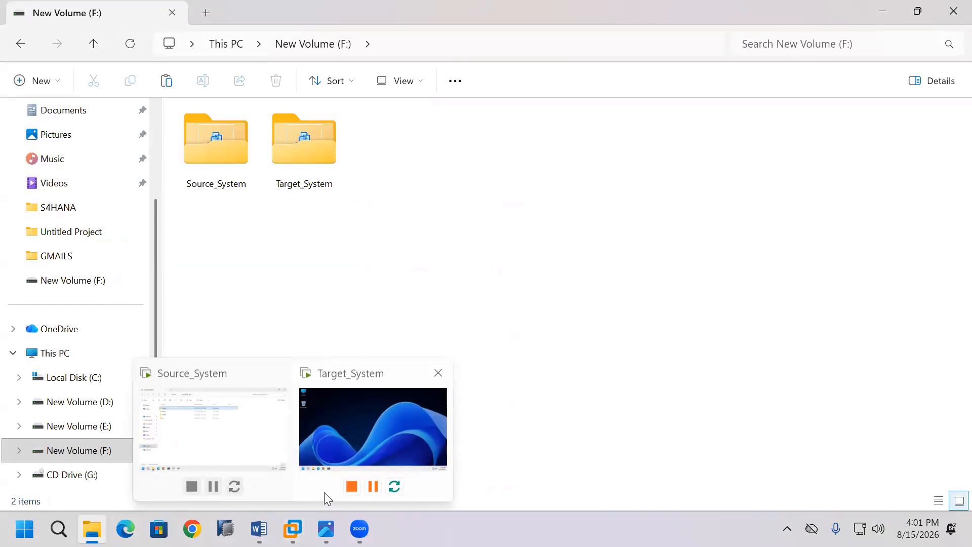
left_click(246, 446)
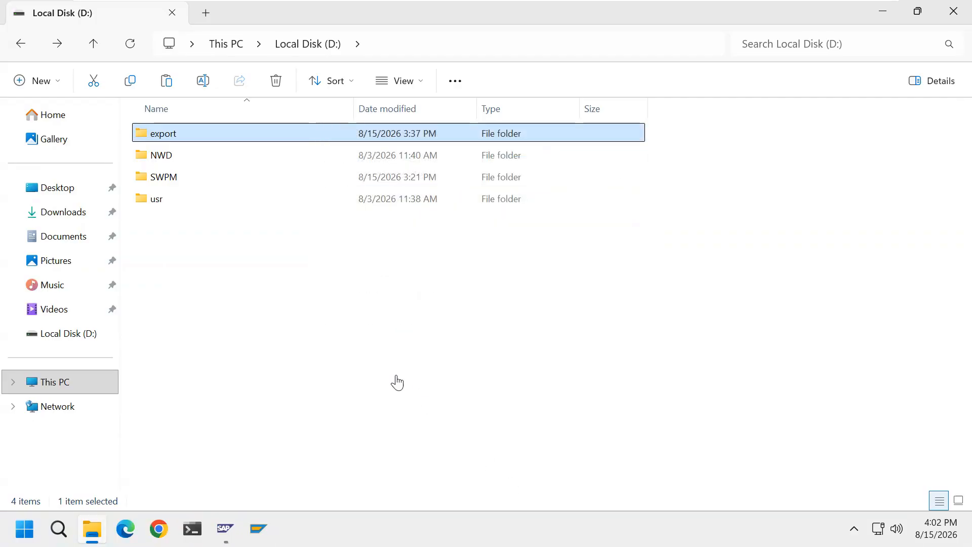
left_click(282, 282)
left_click(177, 178)
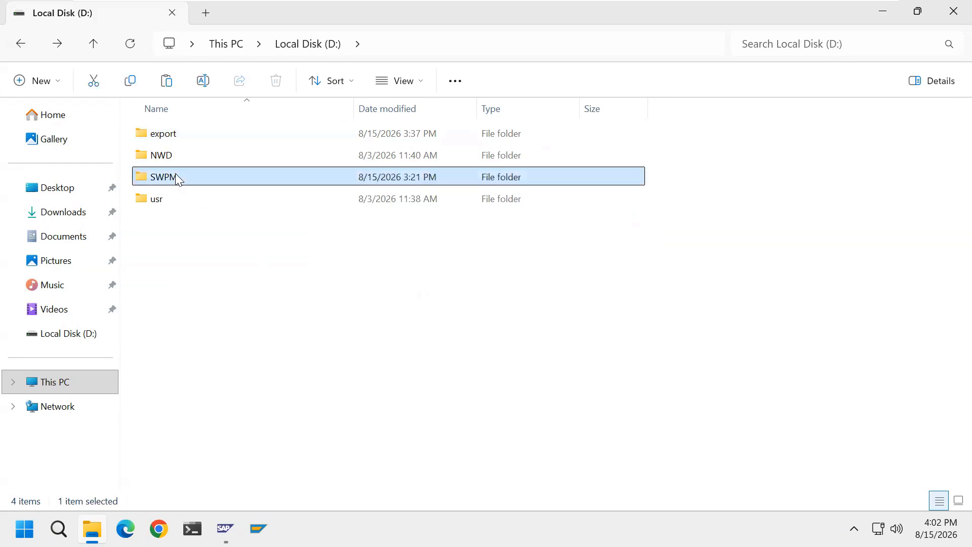
right_click(177, 178)
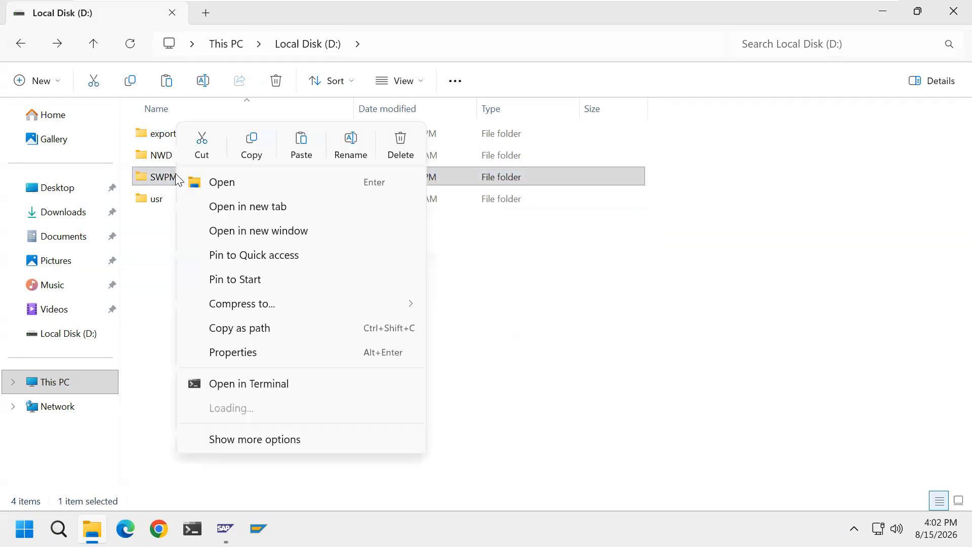
left_click(247, 151)
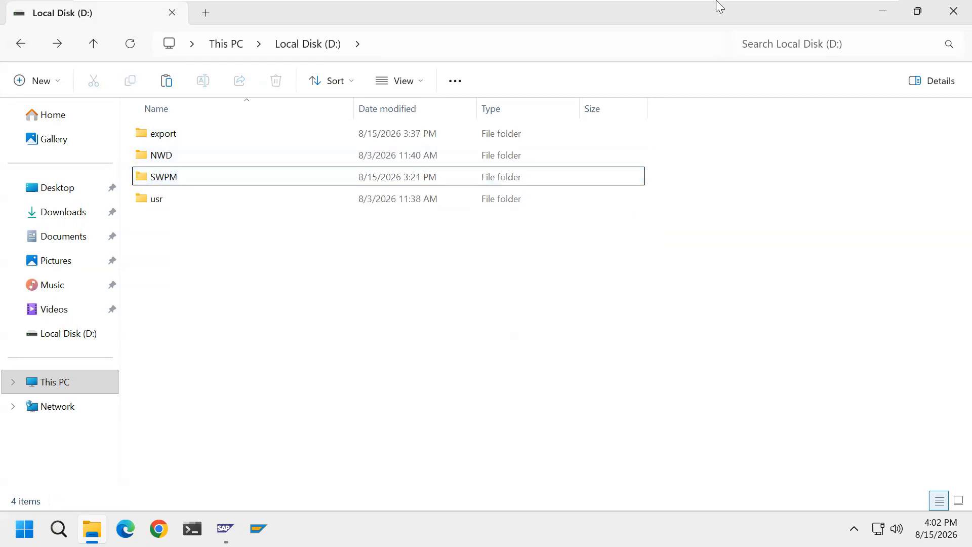
mouse_move(718, 3)
left_click(845, 11)
left_click(536, 282)
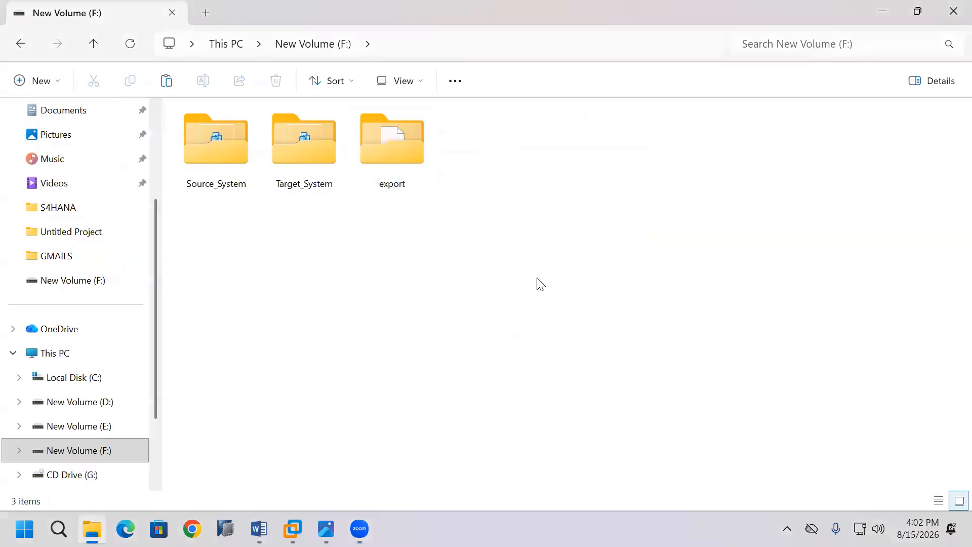
right_click(536, 282)
left_click(560, 192)
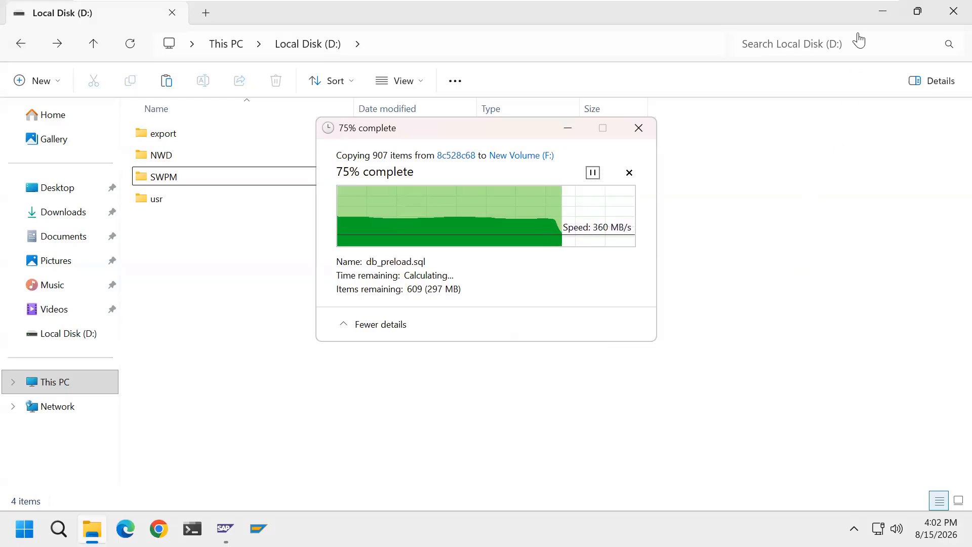
Switch back to the host to check the SWPM copy on New Volume (F:), then minimize the windows to the desktop.
left_click(844, 12)
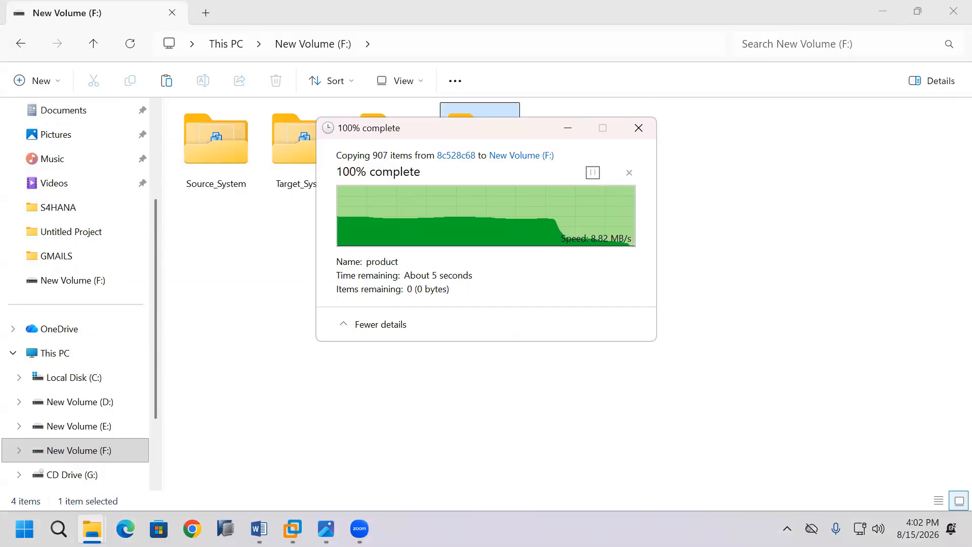
left_click(615, 423)
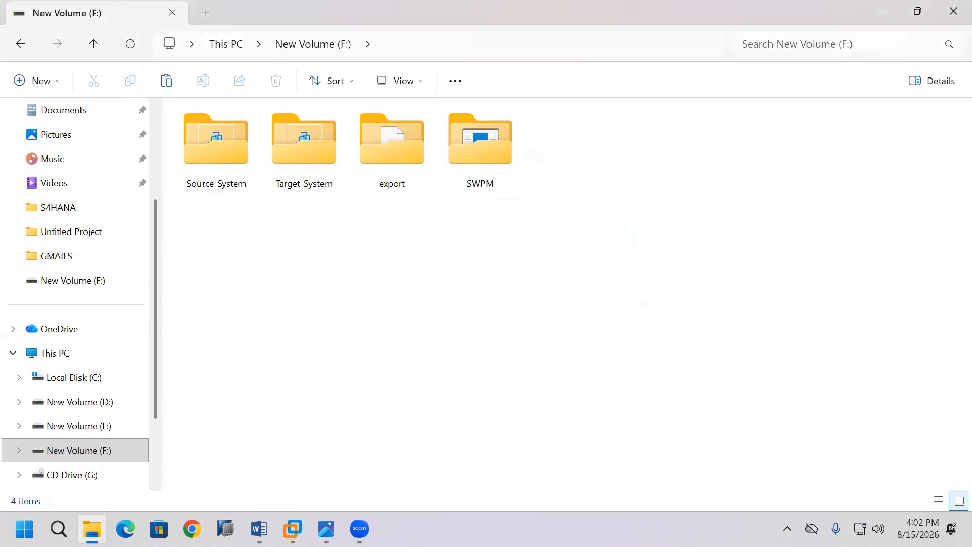
left_click(883, 12)
left_click(888, 14)
left_click(498, 395)
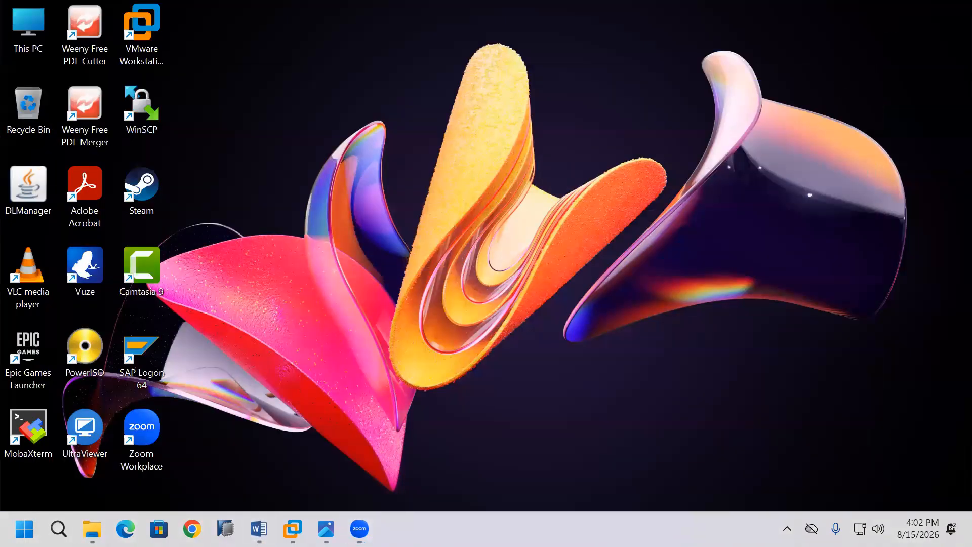